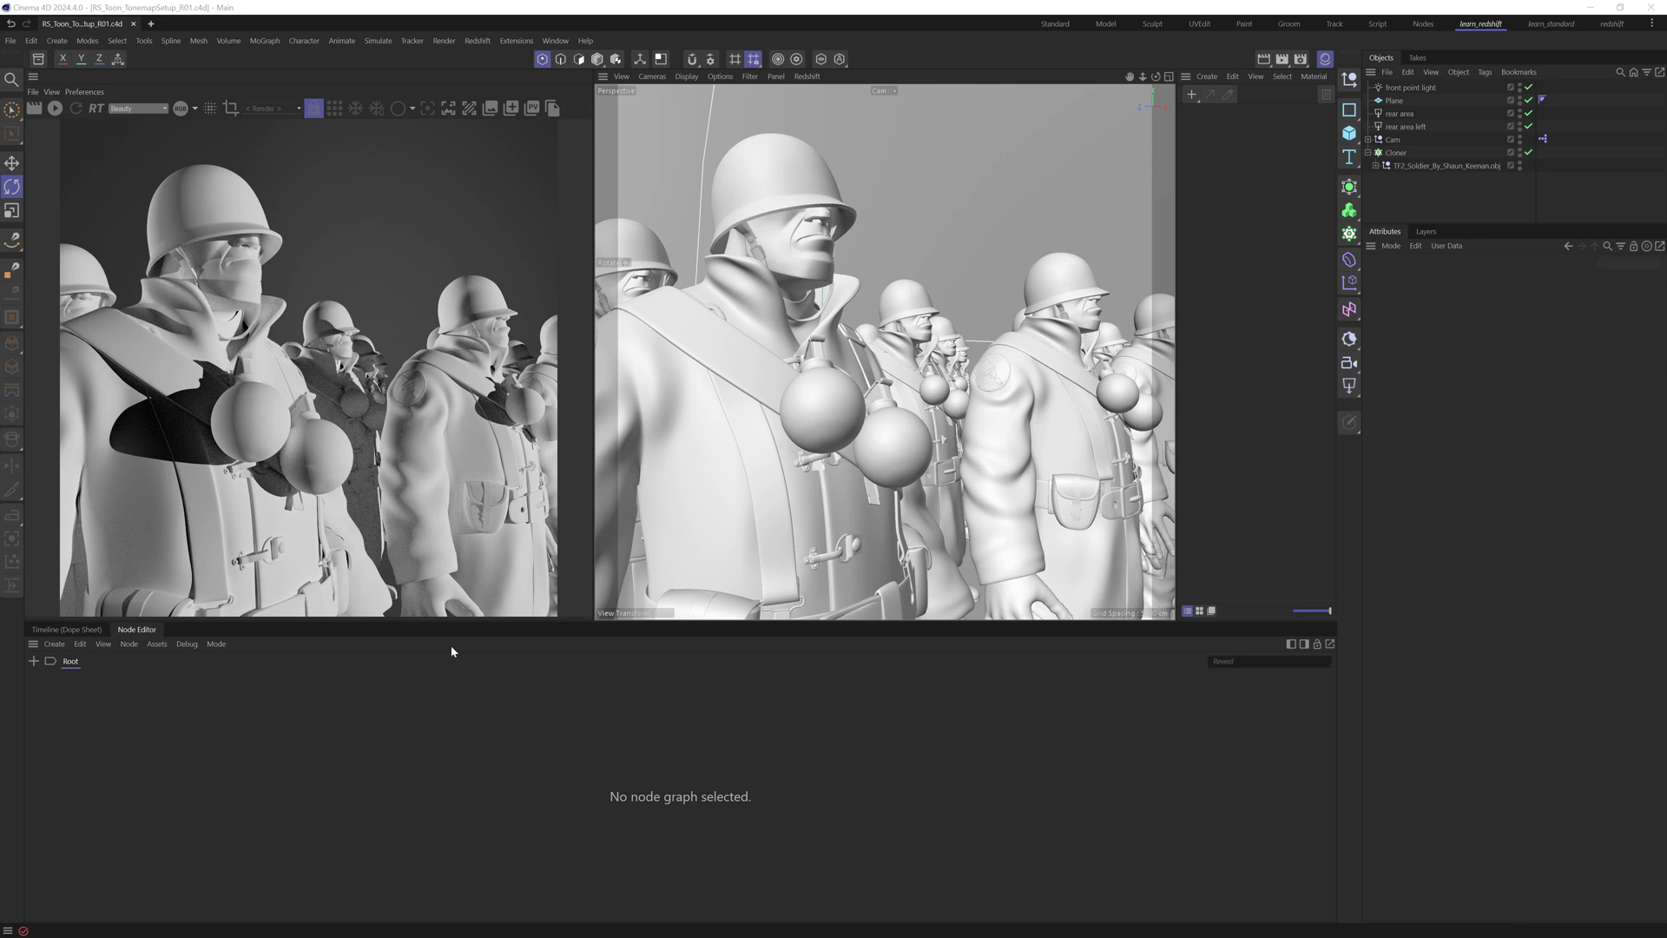
Create a Redshift RS Toon material and apply it to the Plane
left_click(1207, 76)
mouse_move(1276, 115)
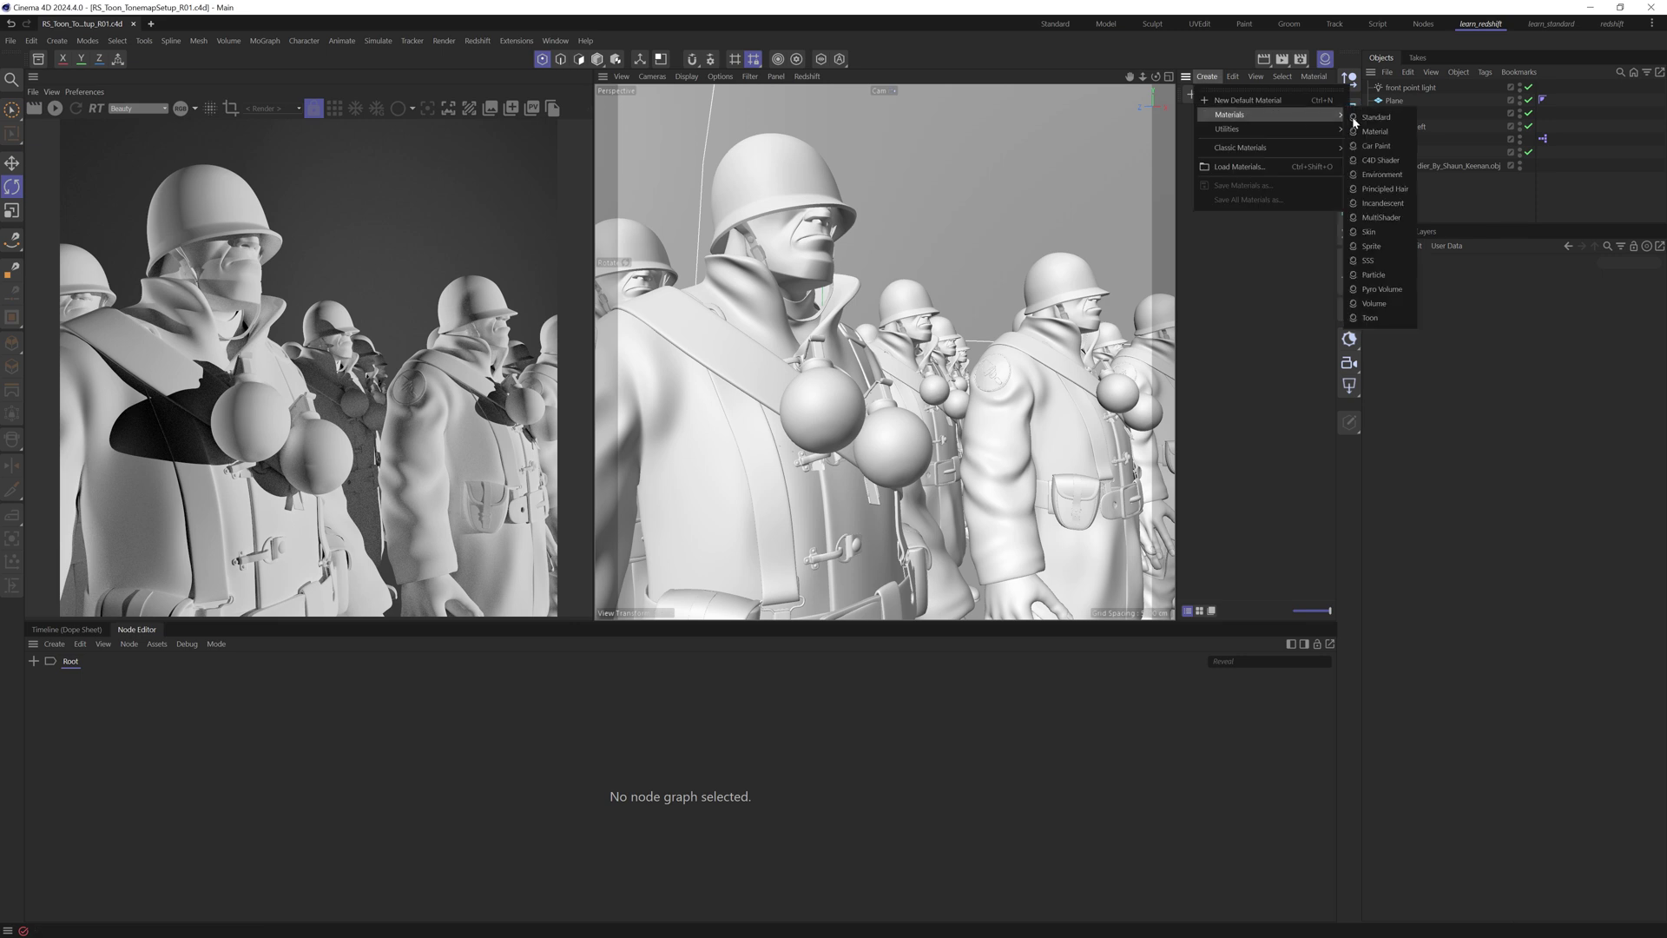
left_click(1372, 317)
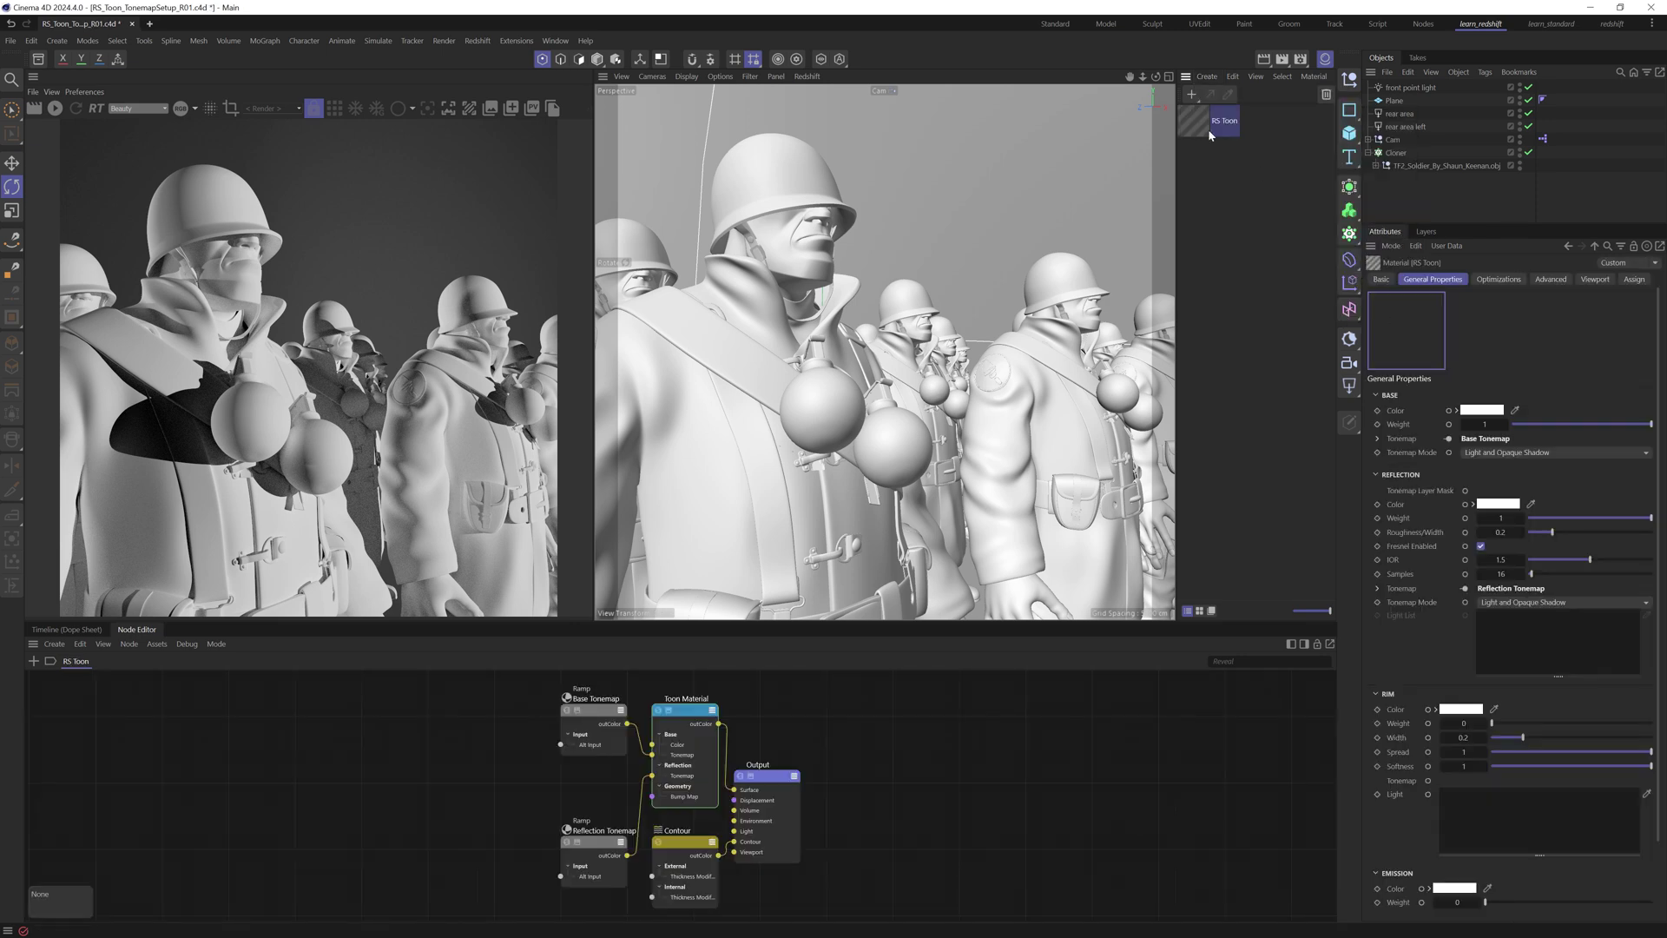
mouse_move(1196, 121)
left_mouse_down()
mouse_move(1400, 102)
mouse_move(1346, 156)
mouse_move(1491, 170)
mouse_move(1397, 155)
left_mouse_up()
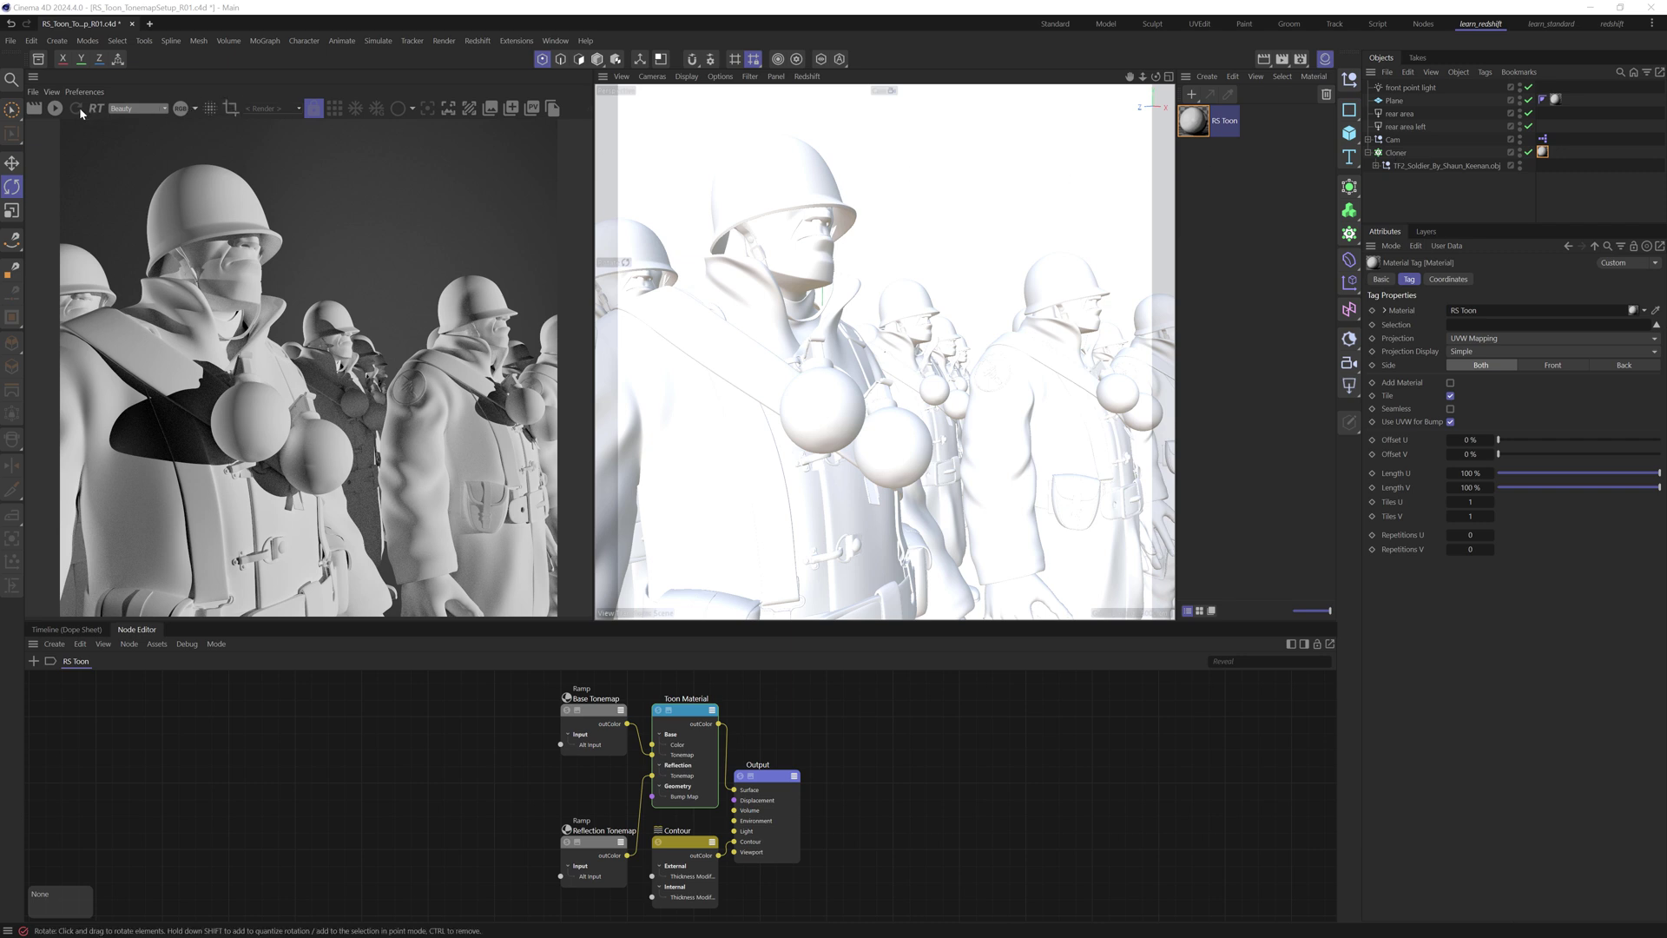
Start the Redshift interactive render and select the Base Tonemap ramp node
left_click(52, 109)
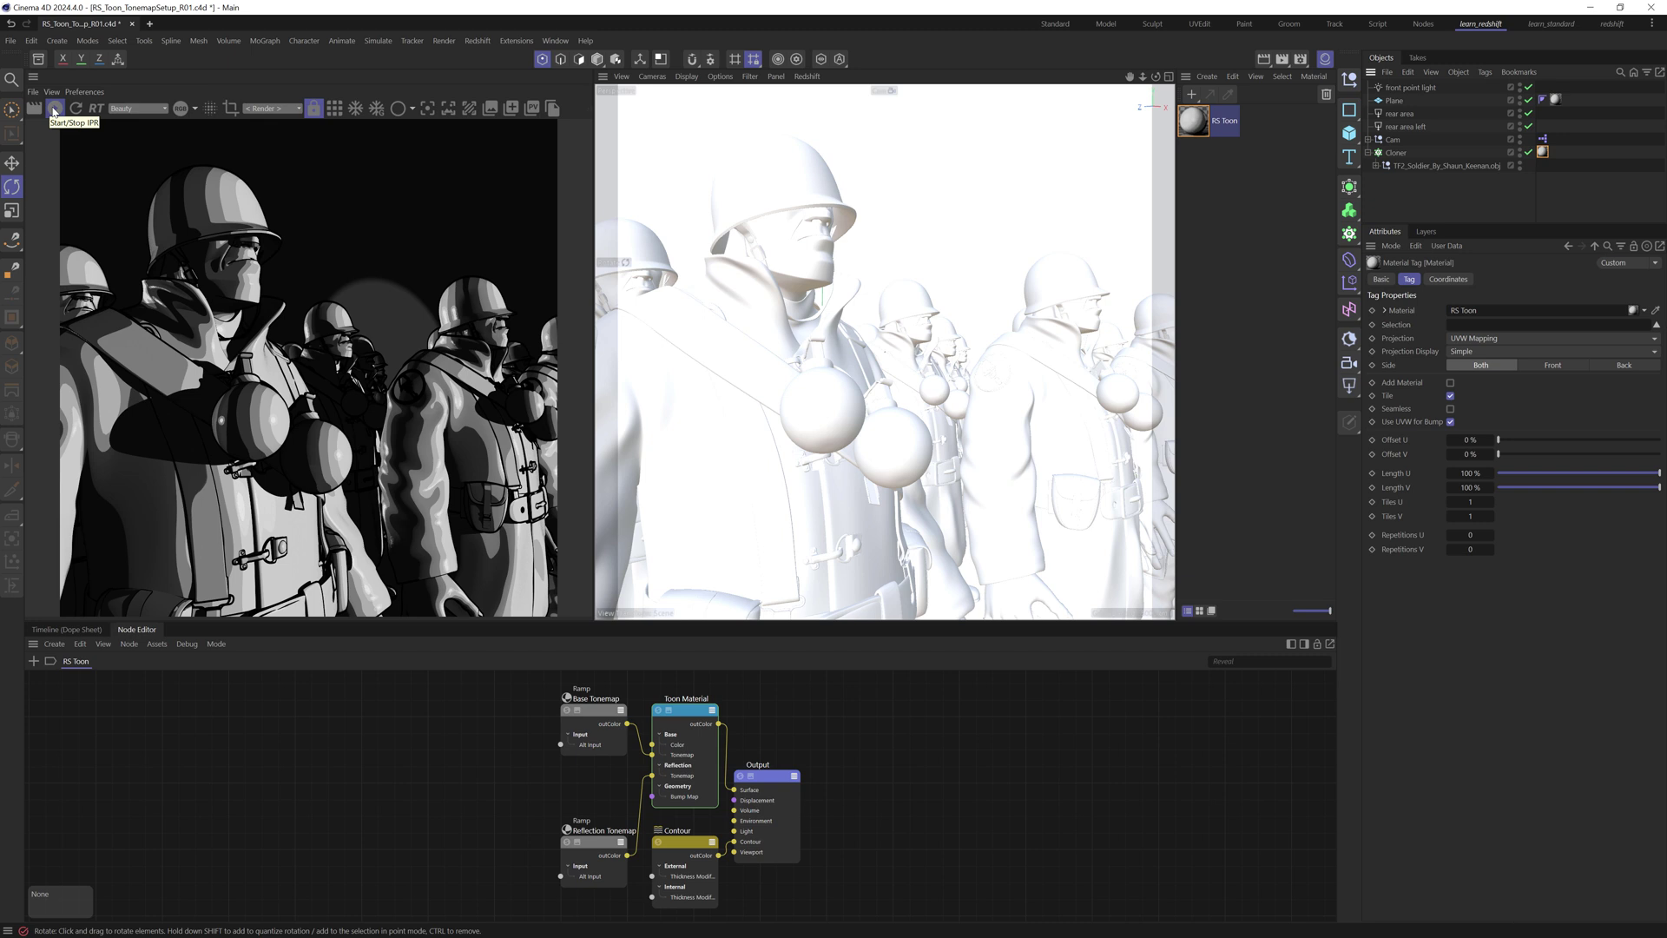
left_click(52, 109)
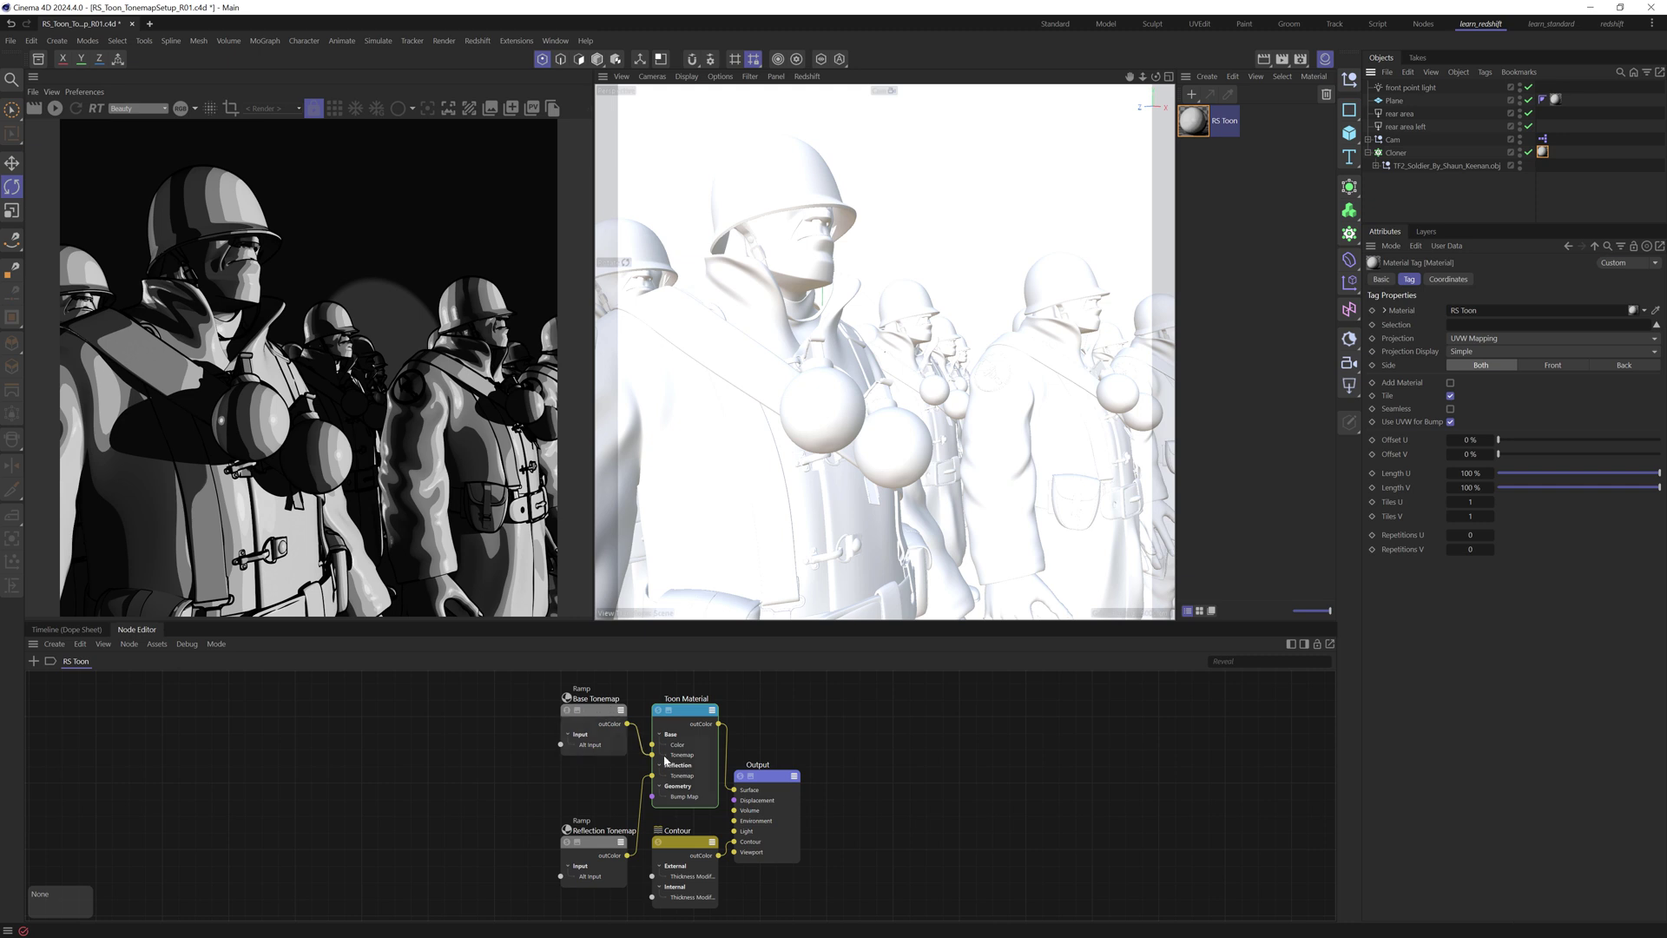
left_click(597, 713)
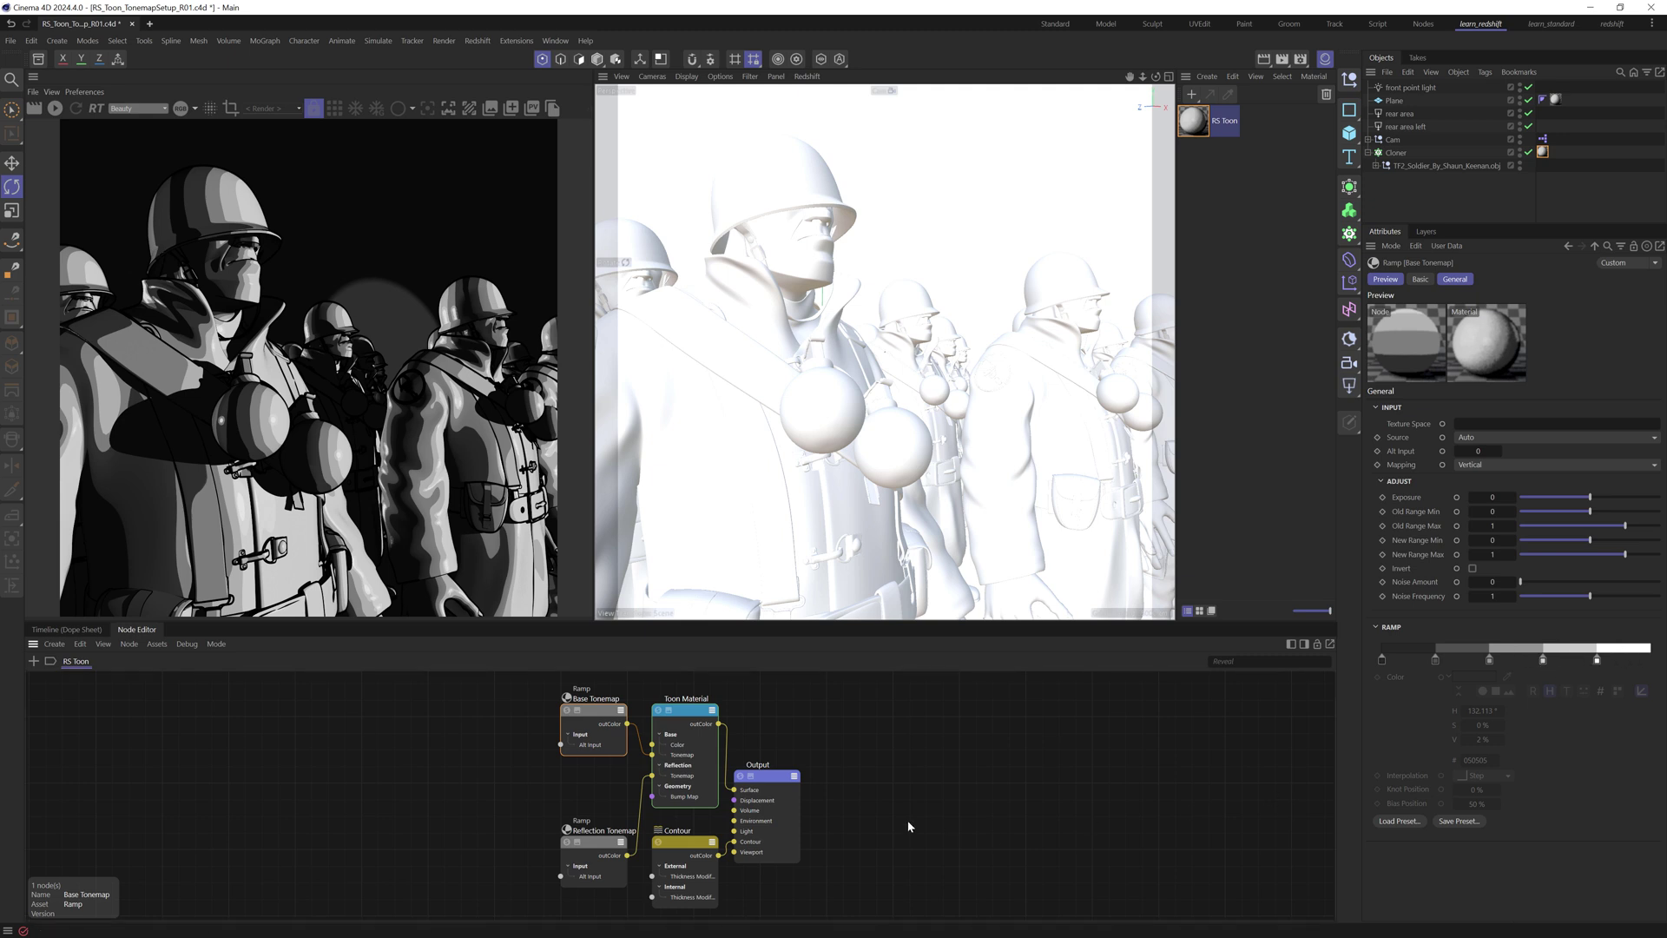
Move Plane to the top of the object hierarchy and switch the viewport to Top view
left_click(55, 108)
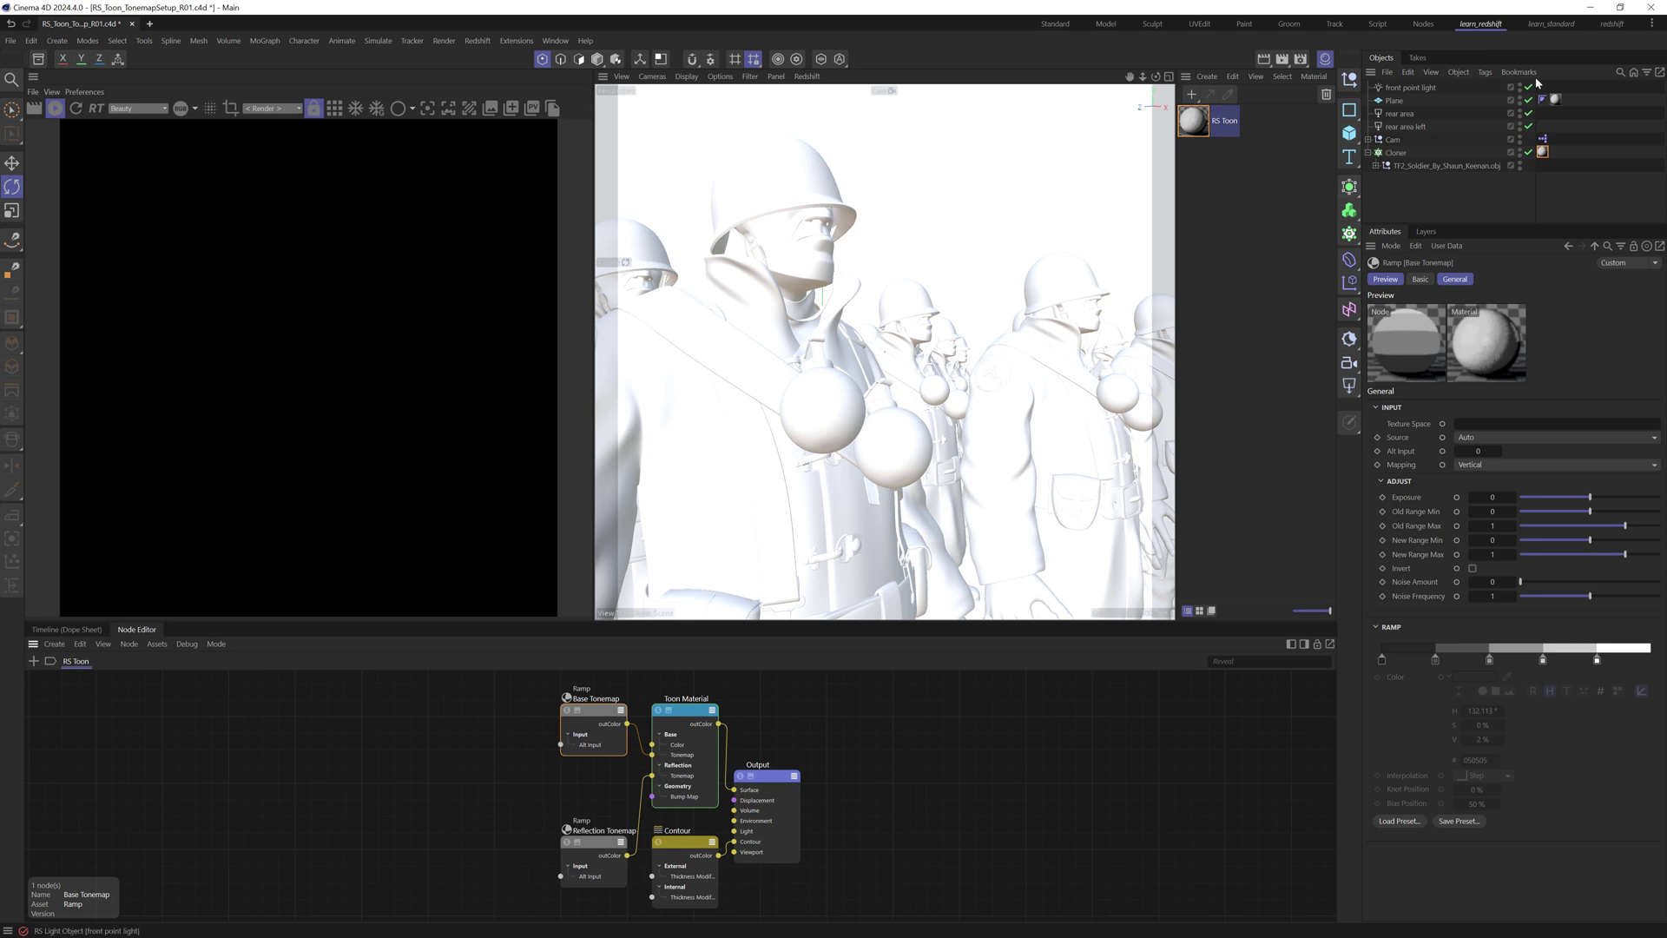
left_click_drag(1459, 101, 1424, 85)
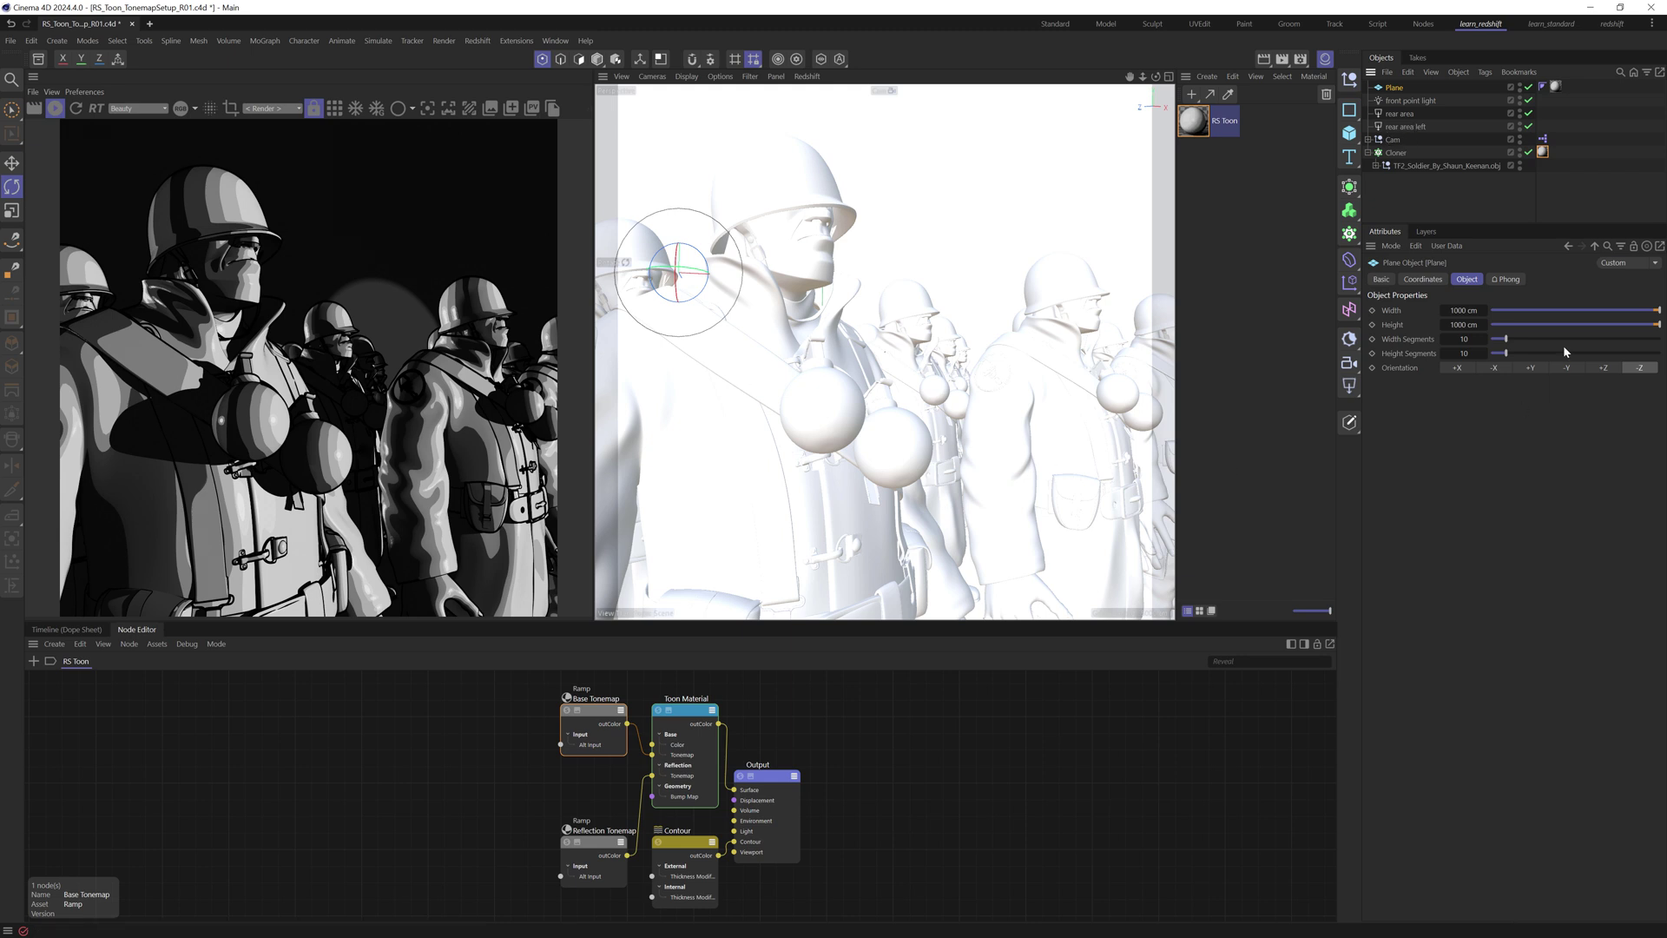
left_click(1406, 127)
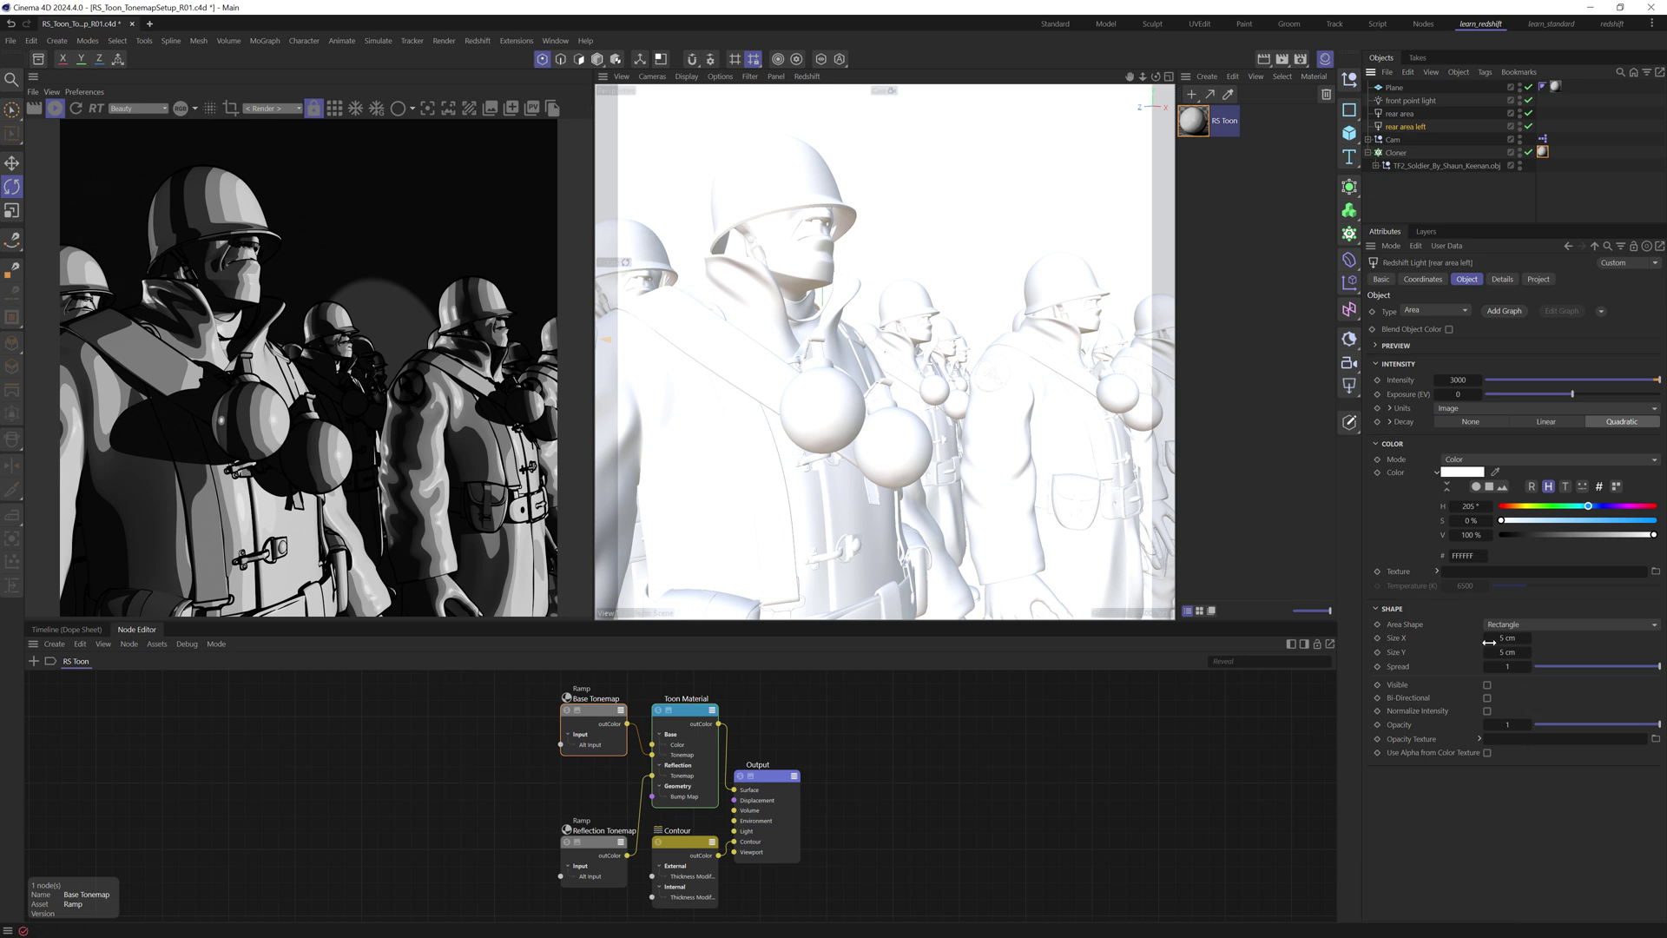
left_click(1243, 381)
key("F2")
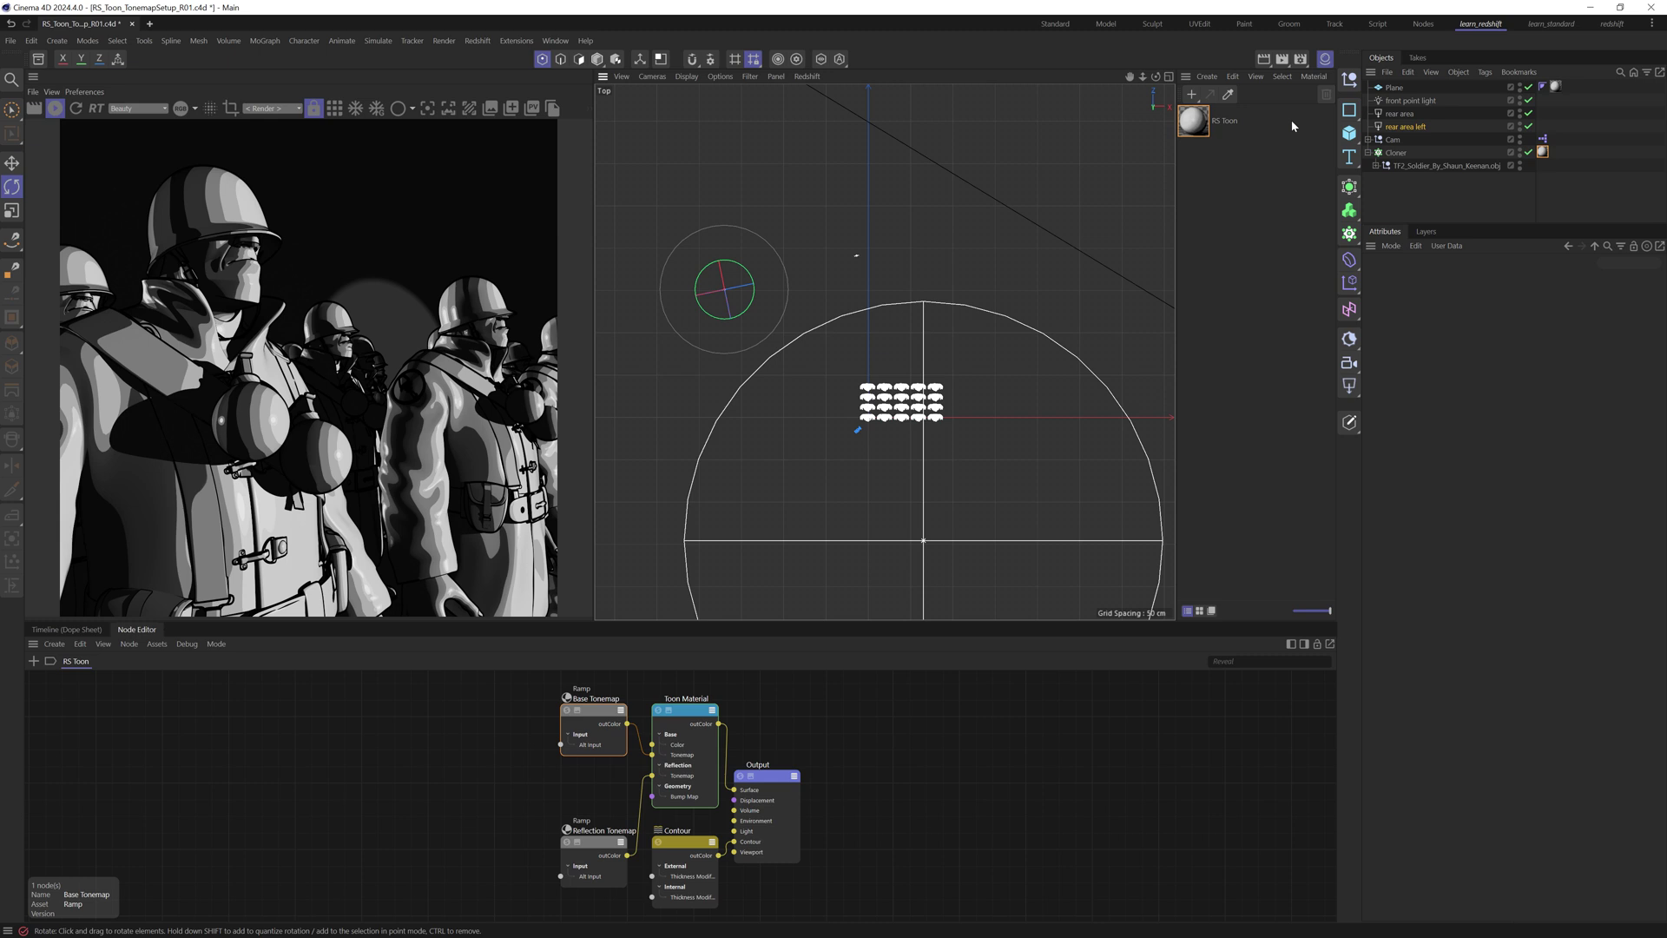
Toggle the front point light off and back on to compare its lighting
left_click(1410, 101)
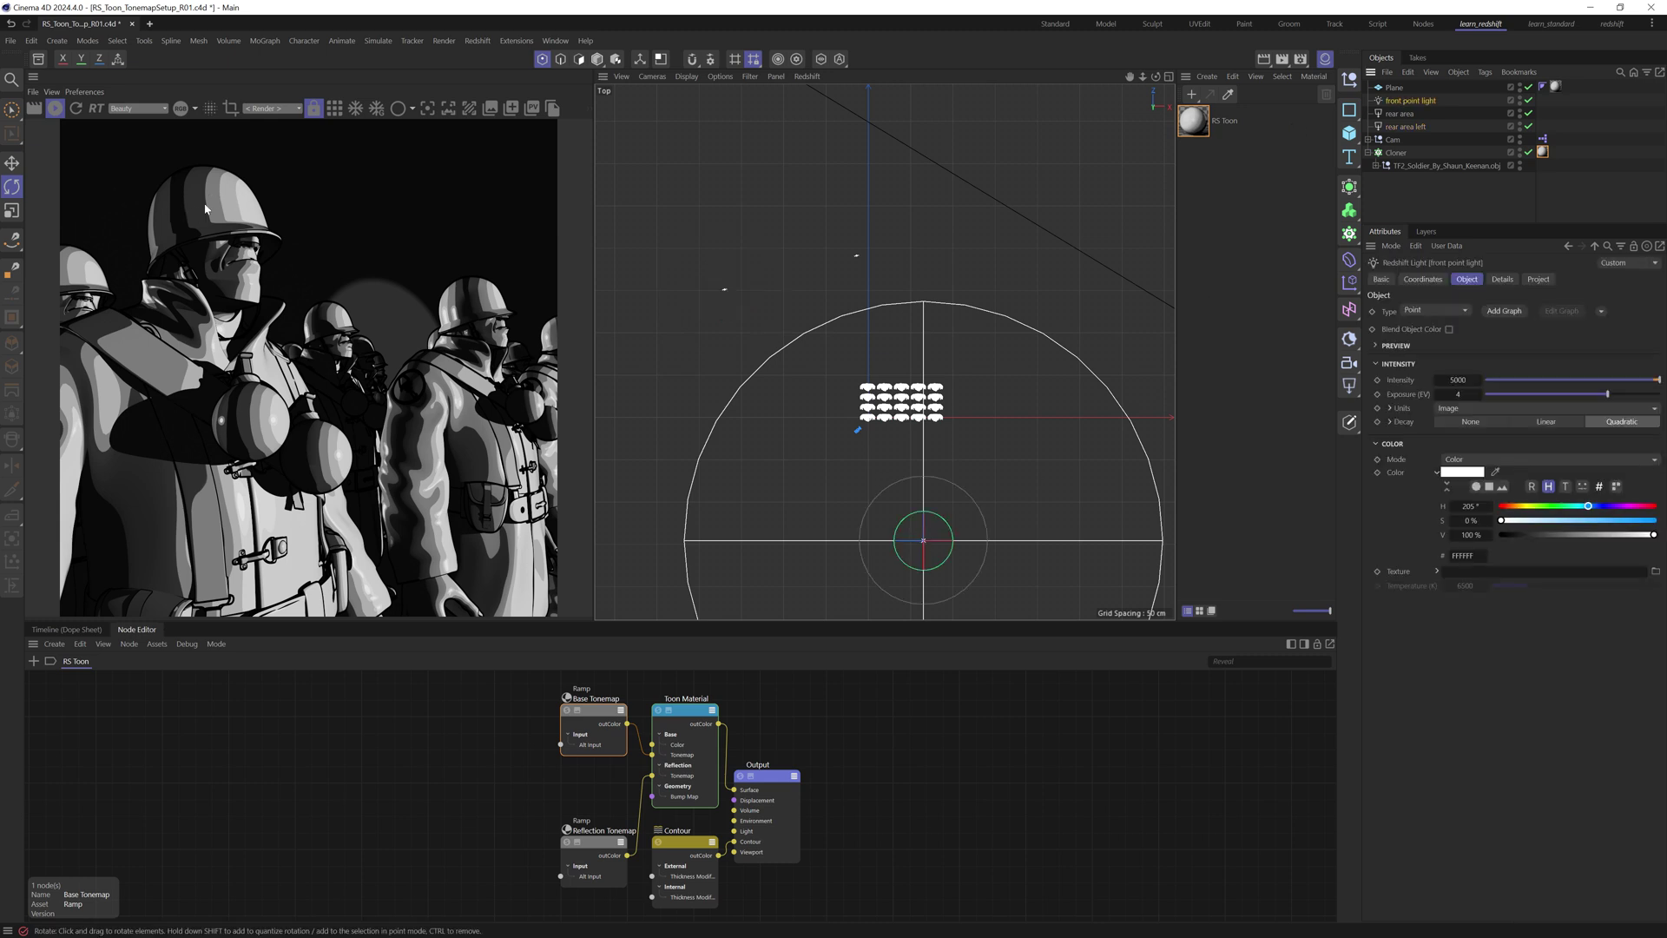
left_click(1528, 101)
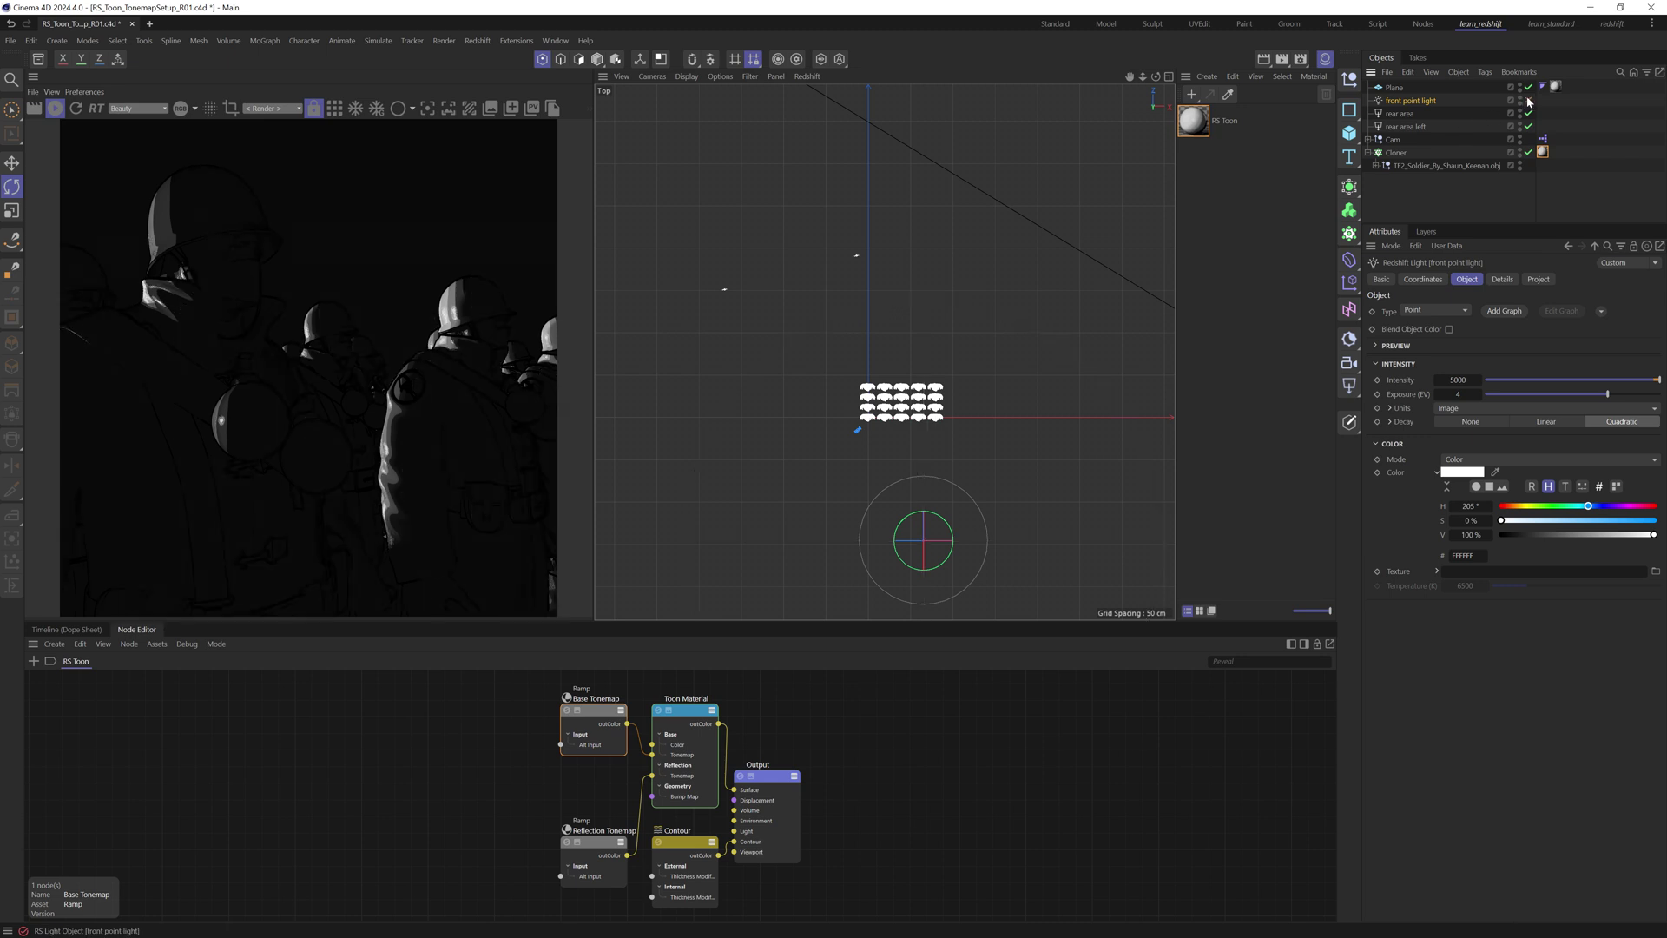
left_click(1529, 101)
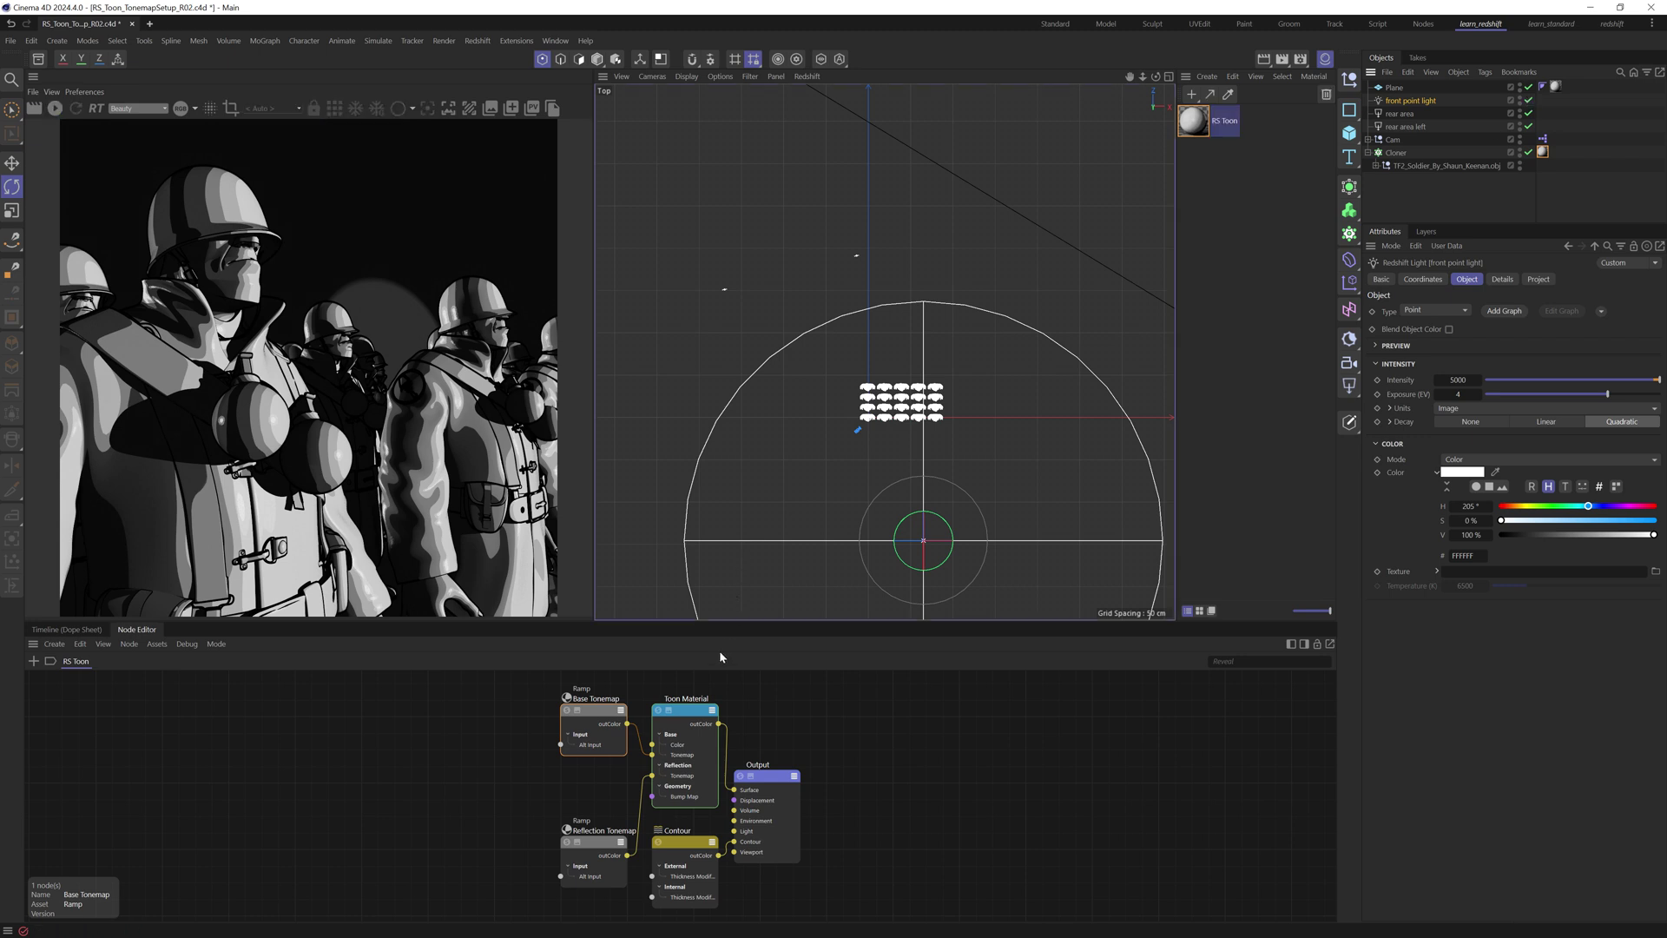
Set toon Reflection Weight to 0, disable external and internal contours, and move the Base Tonemap ramp left
left_click(688, 720)
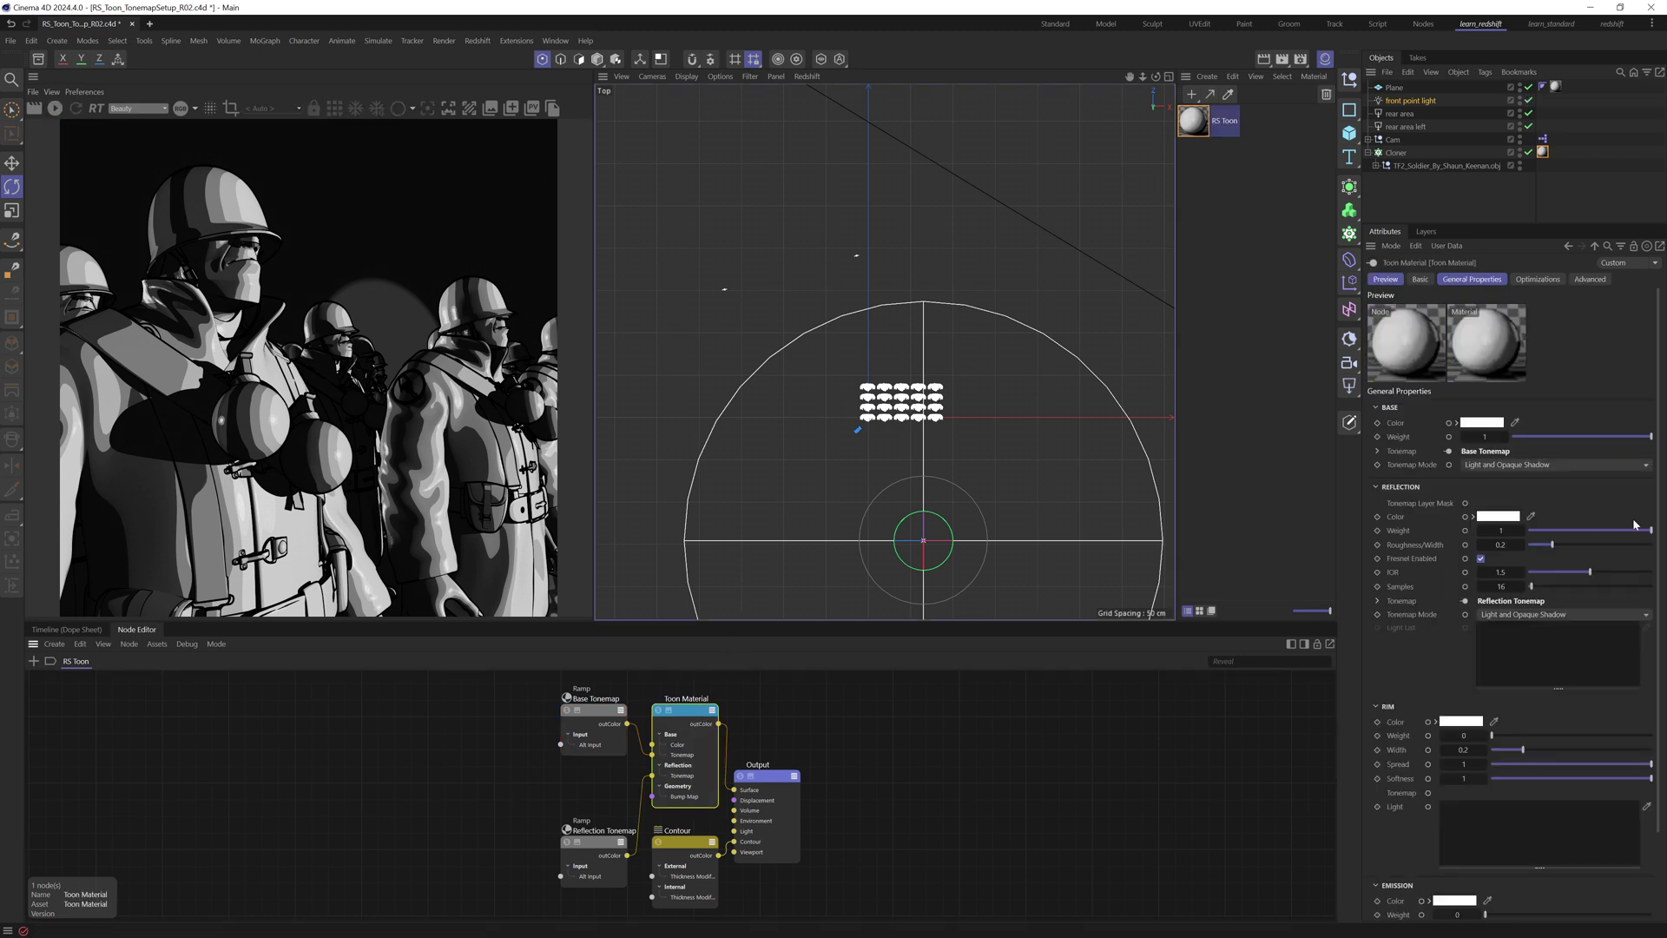
left_click_drag(1651, 531, 1529, 532)
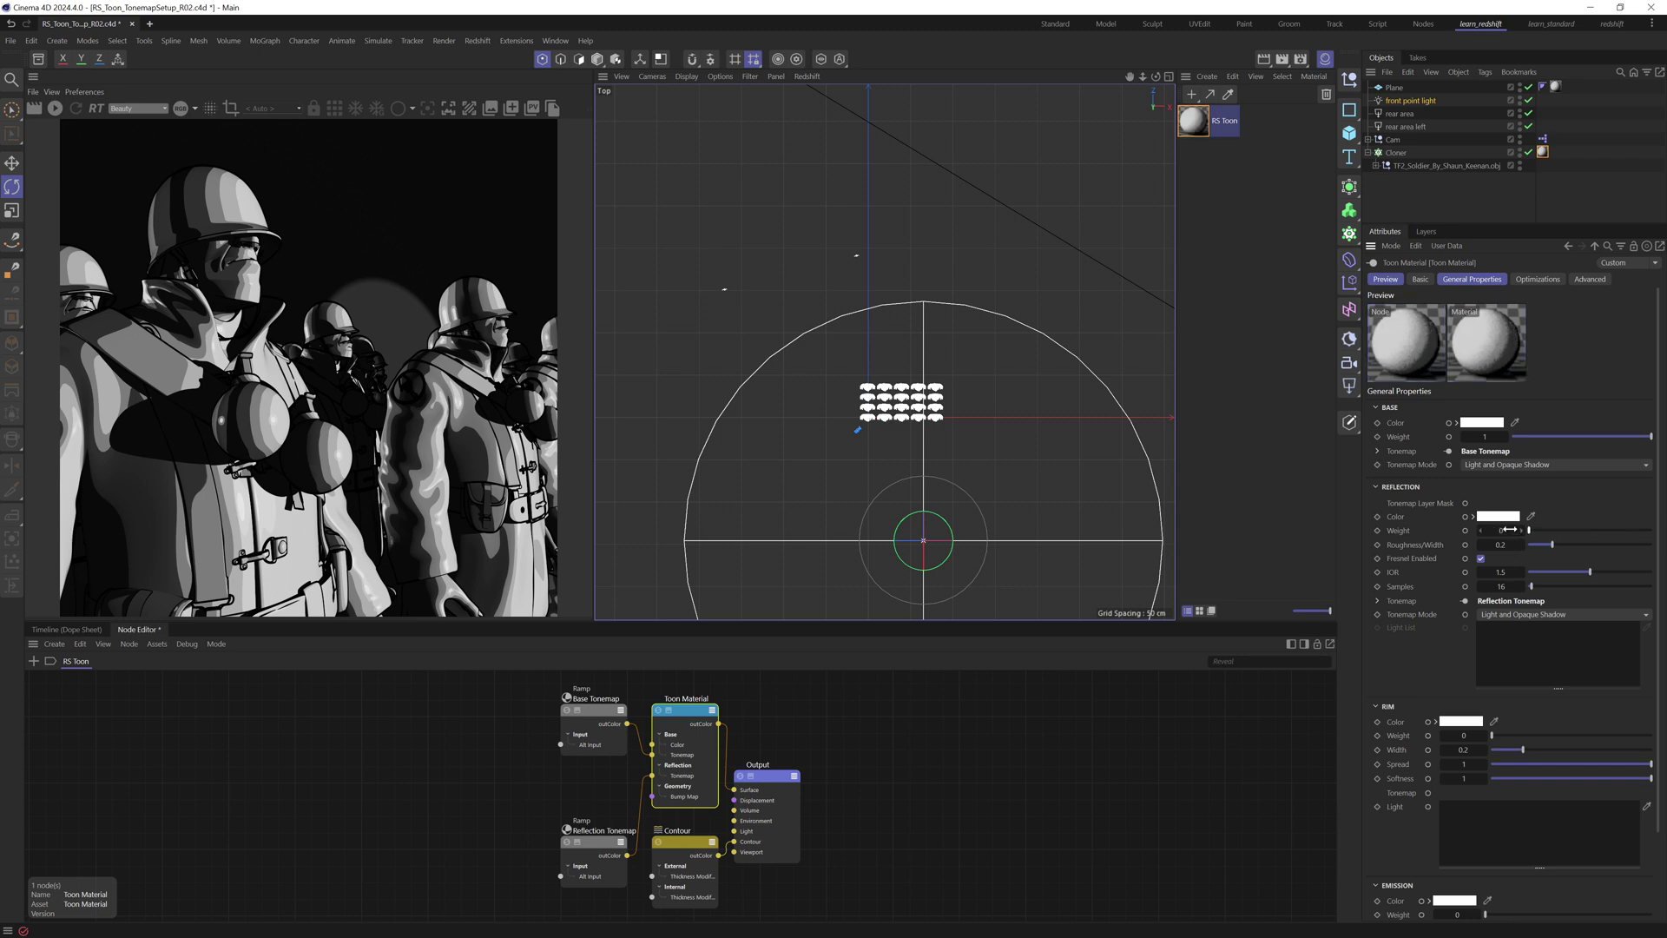
left_click(685, 843)
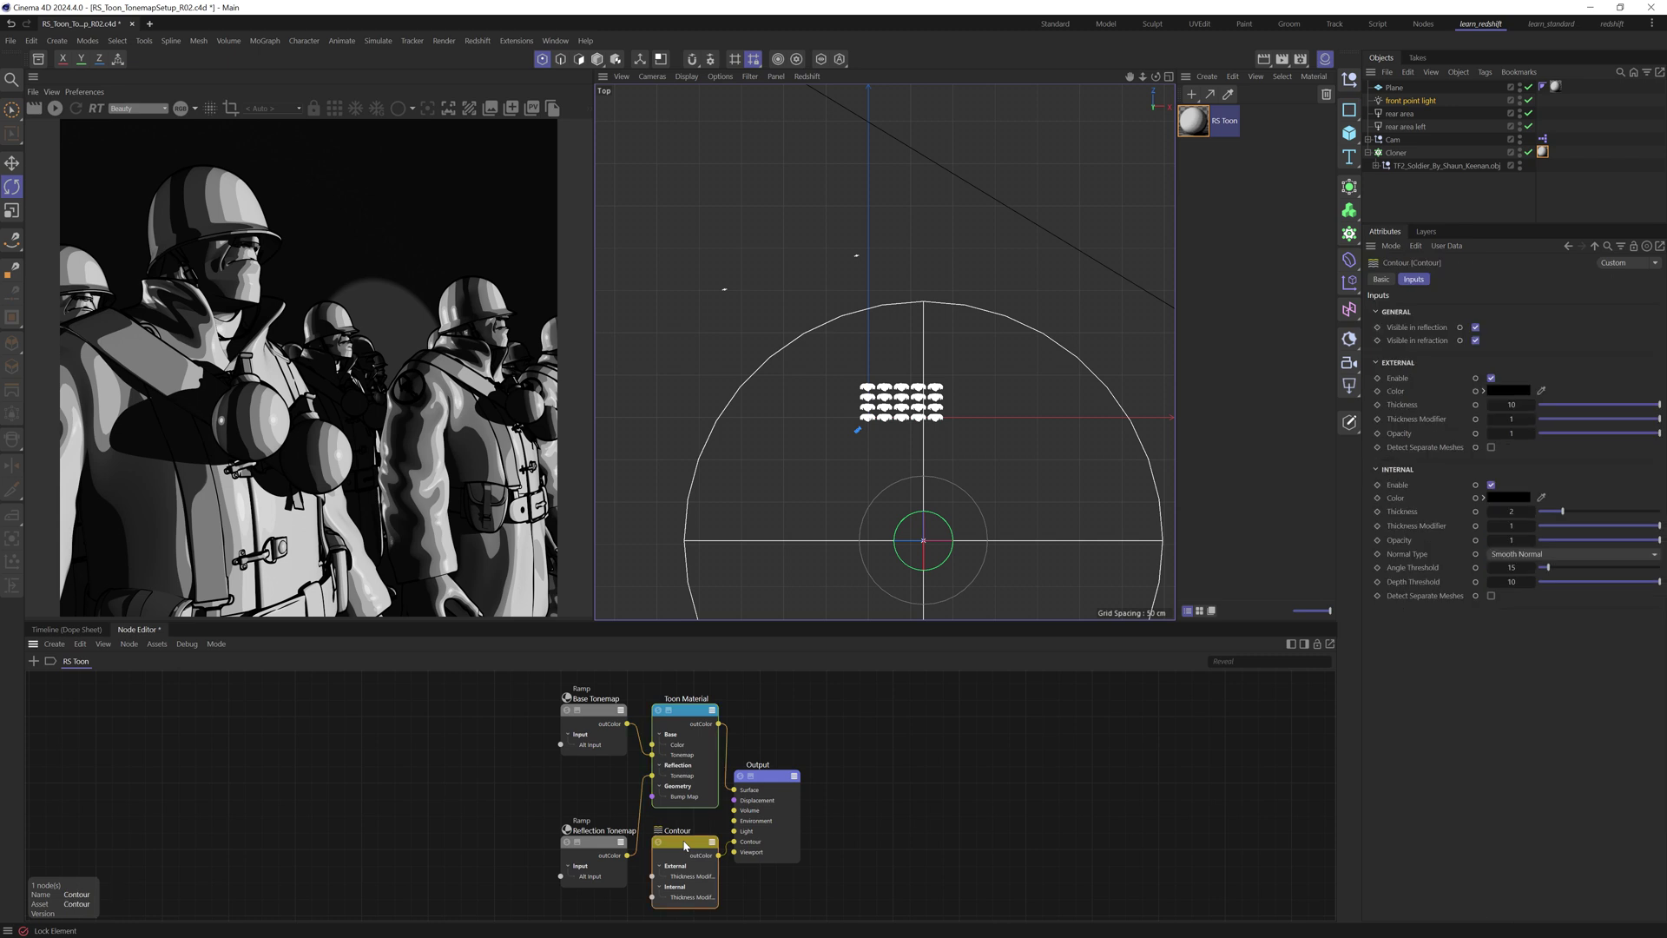
left_click(1492, 379)
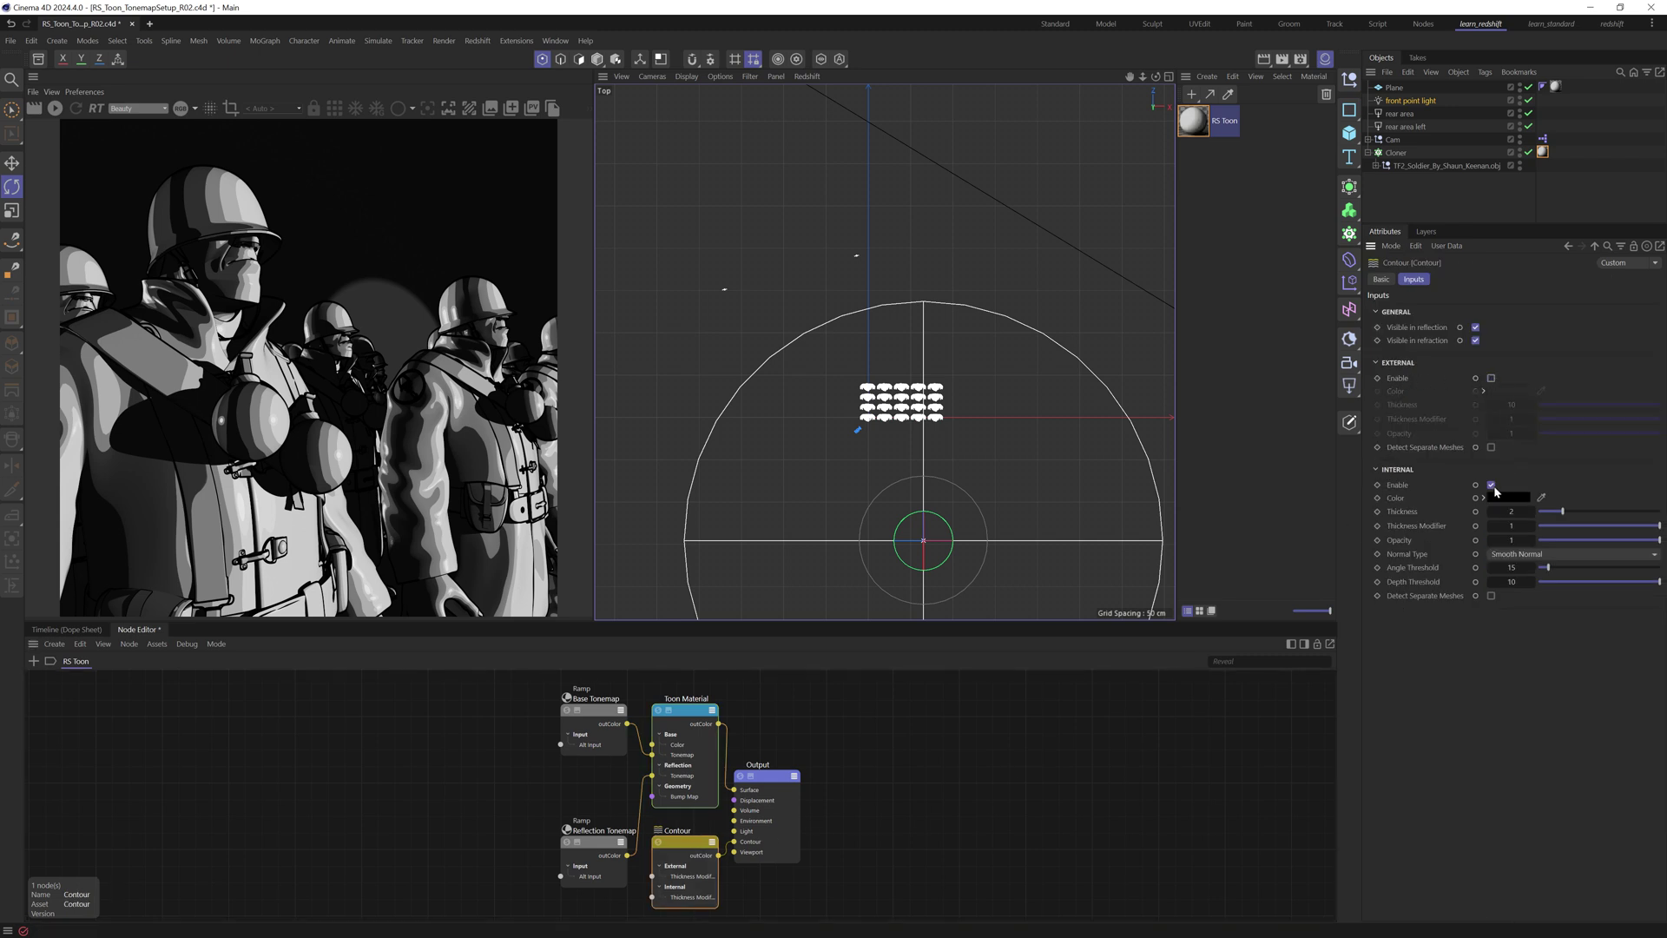
left_click(1492, 487)
left_click(1064, 755)
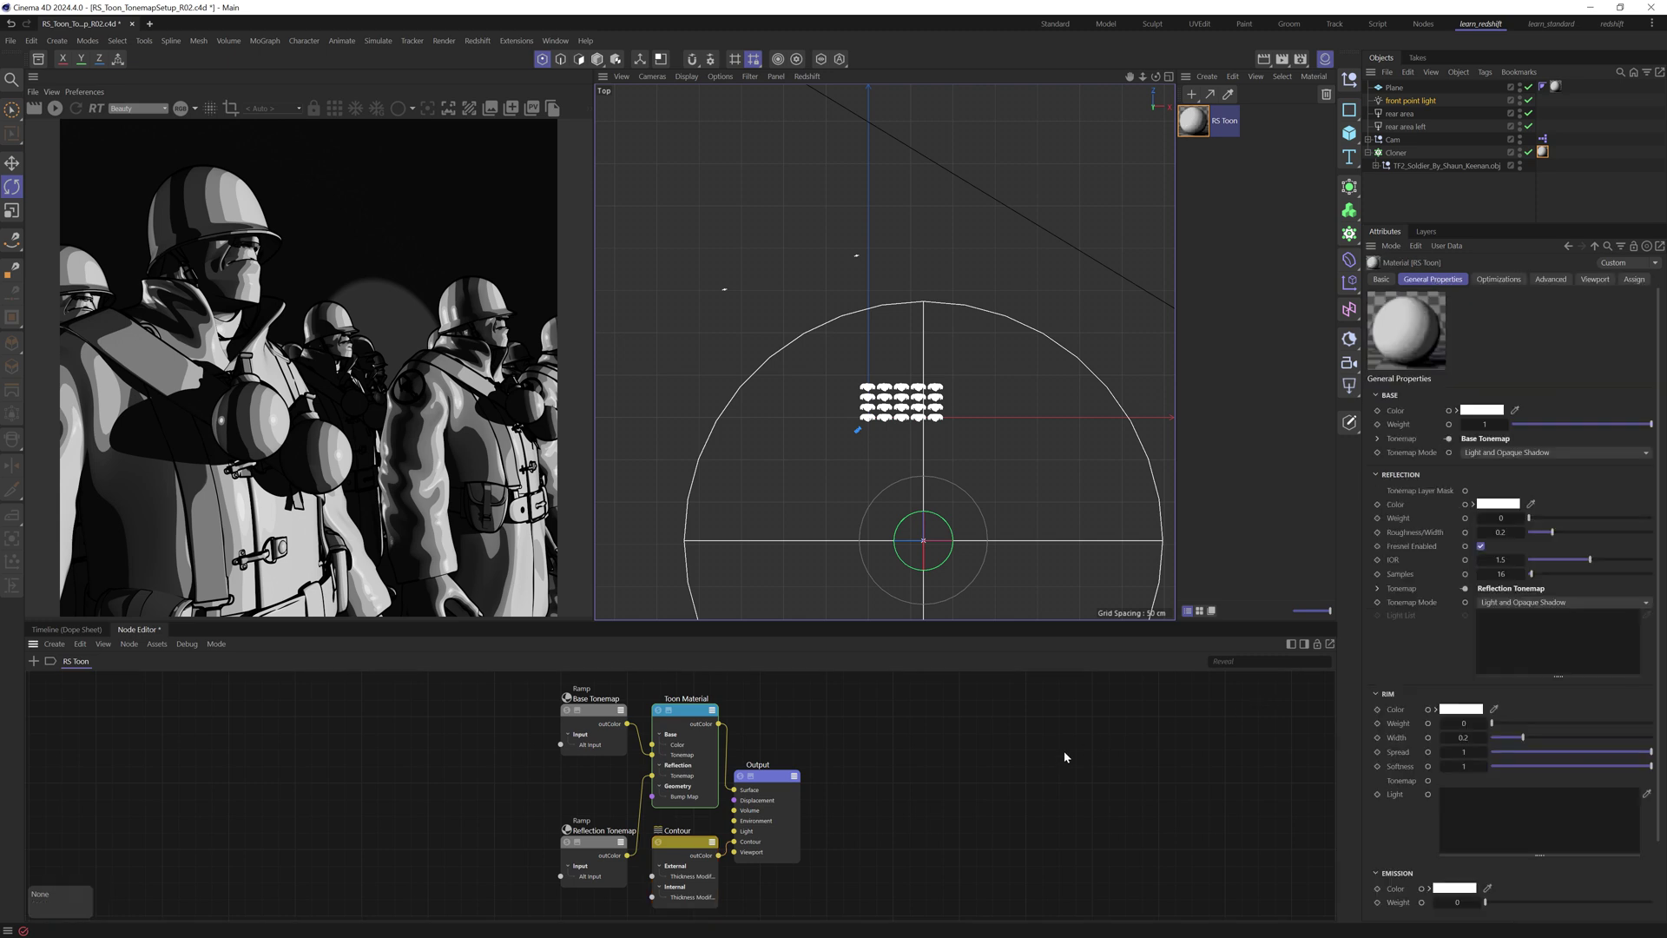
left_click_drag(603, 712, 242, 744)
Add a Tonemap Pattern node wired into the Toon Material's Base Tonemap
left_click(368, 831)
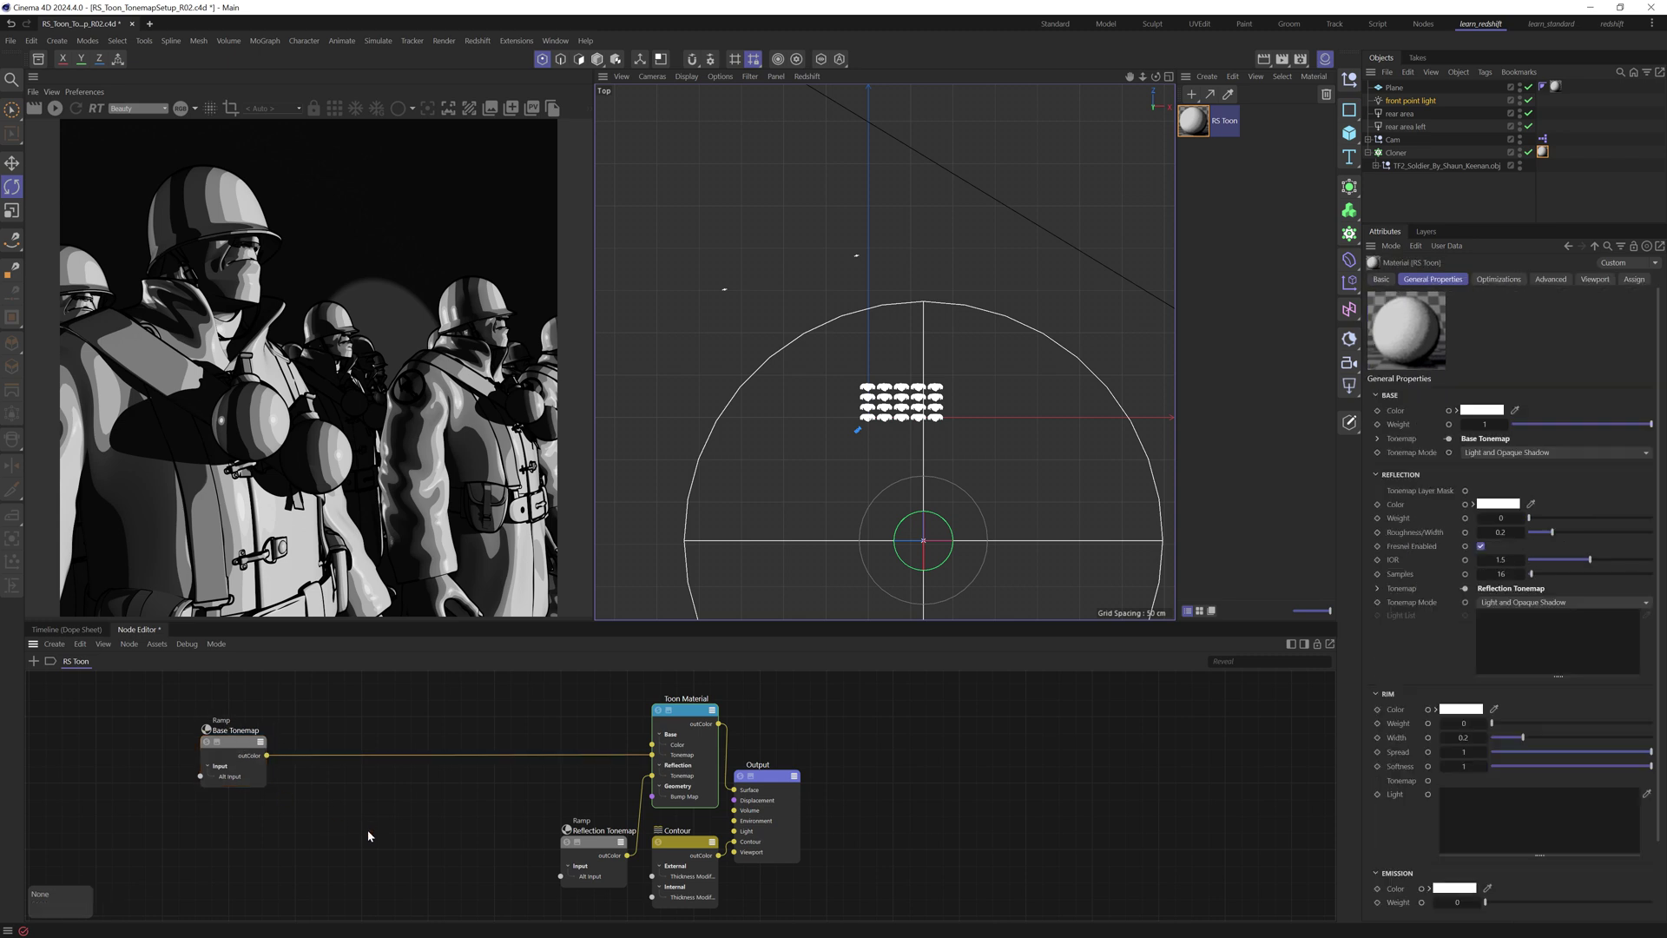
double_click(367, 830)
type("tone")
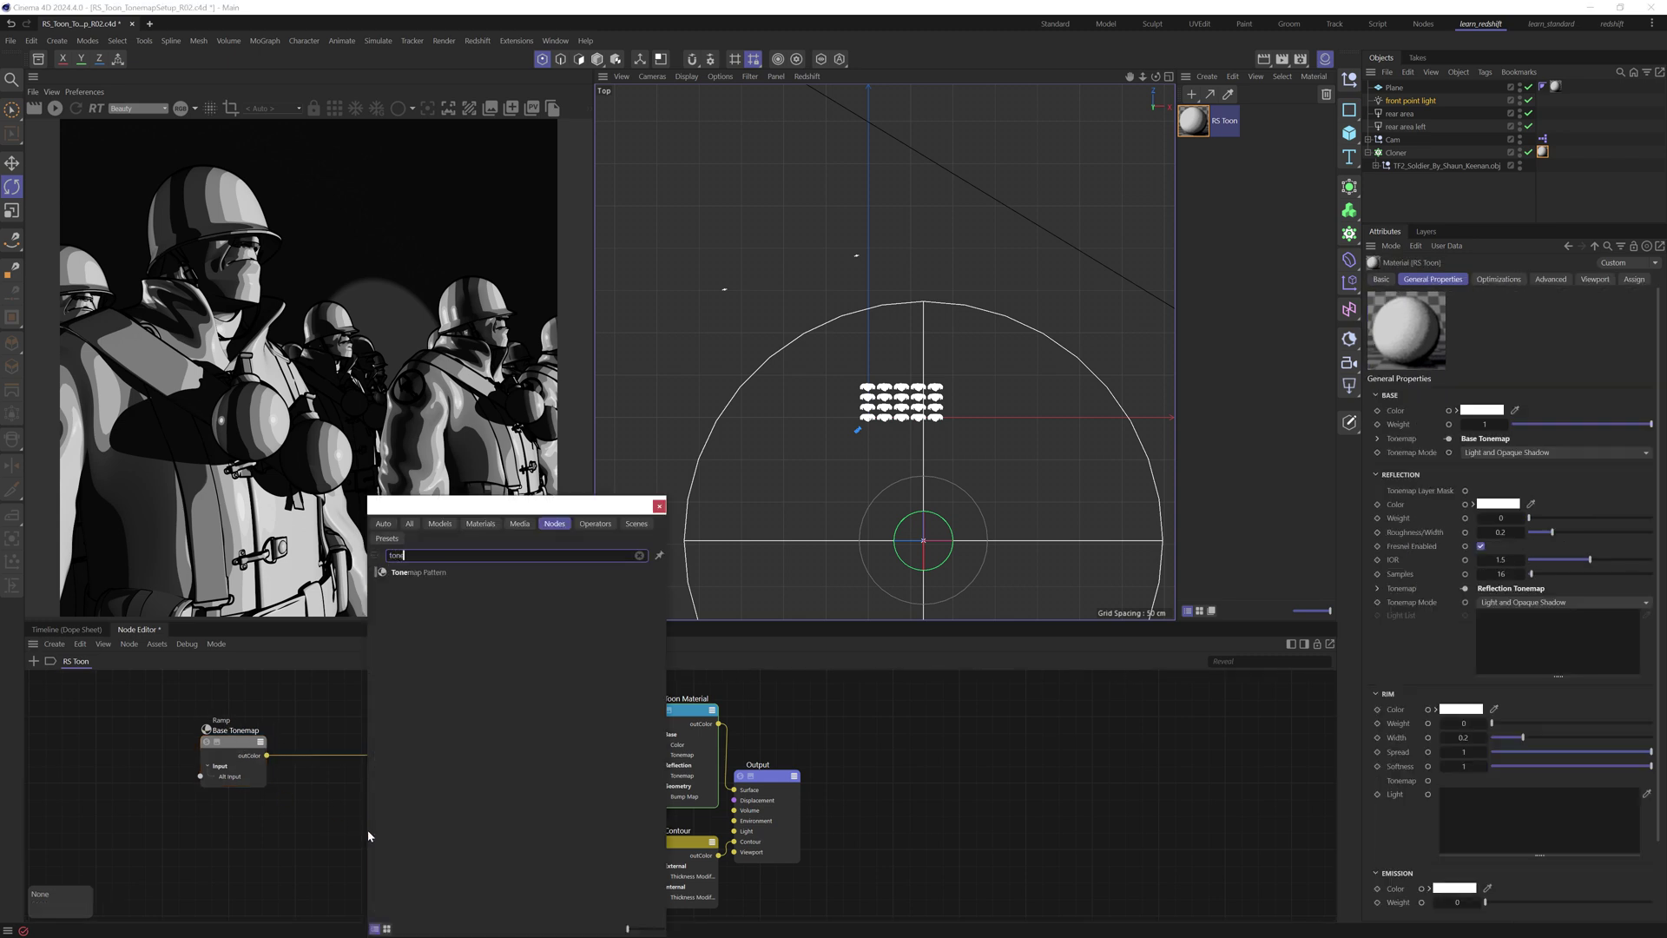
type("ma")
key("Down")
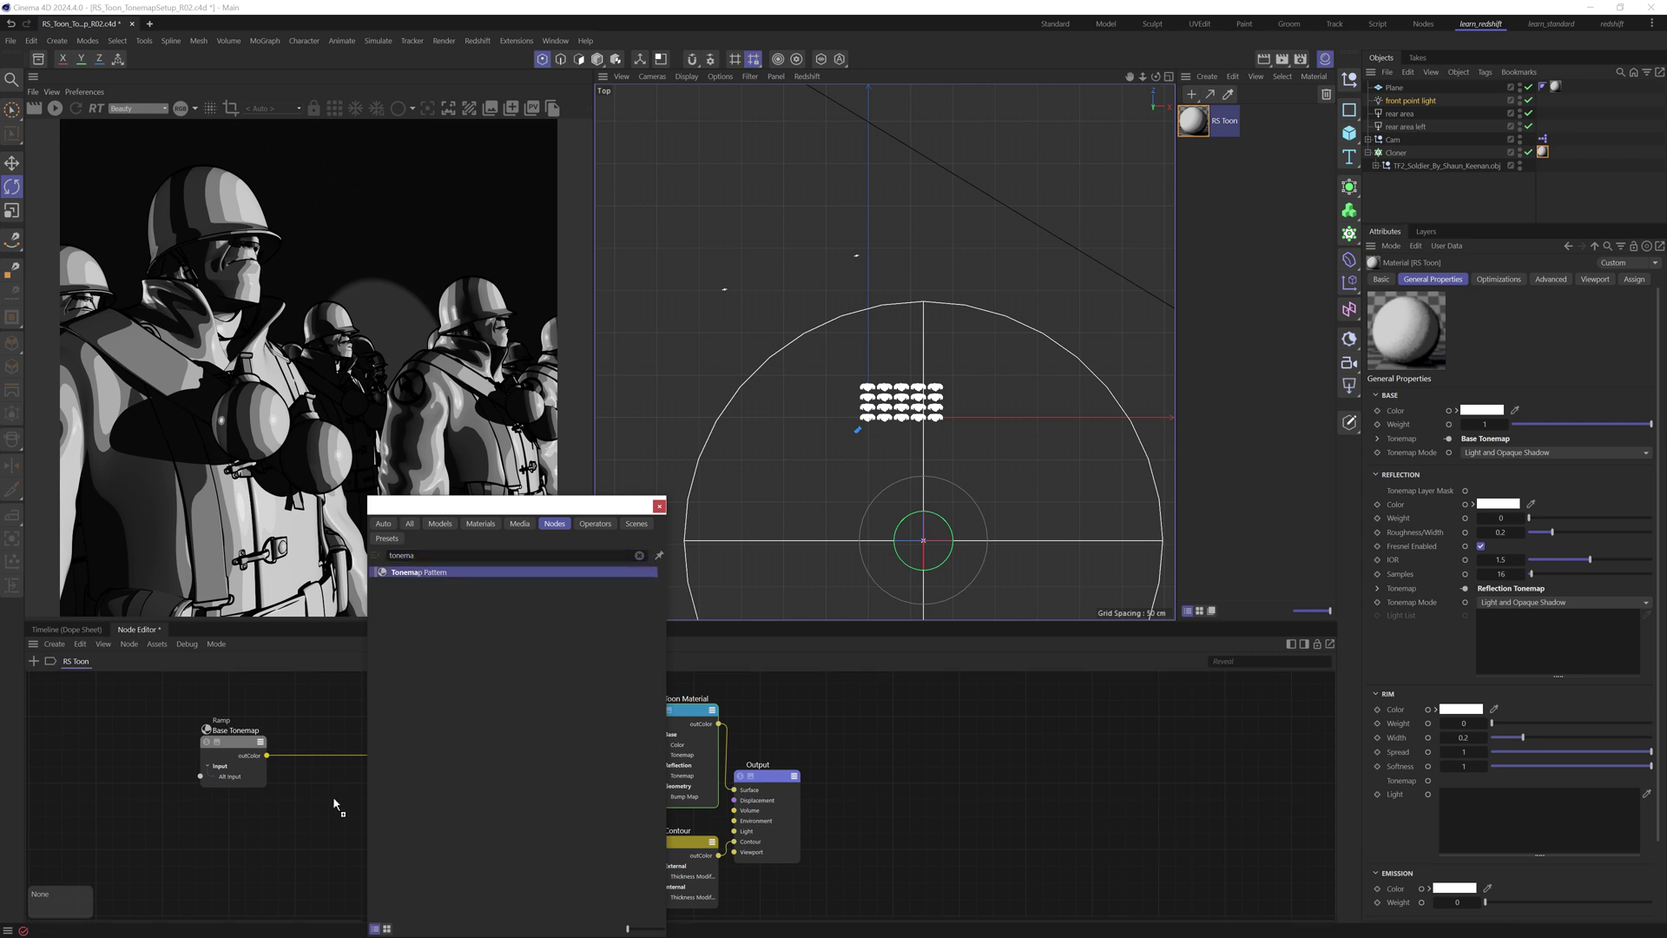
key("Return")
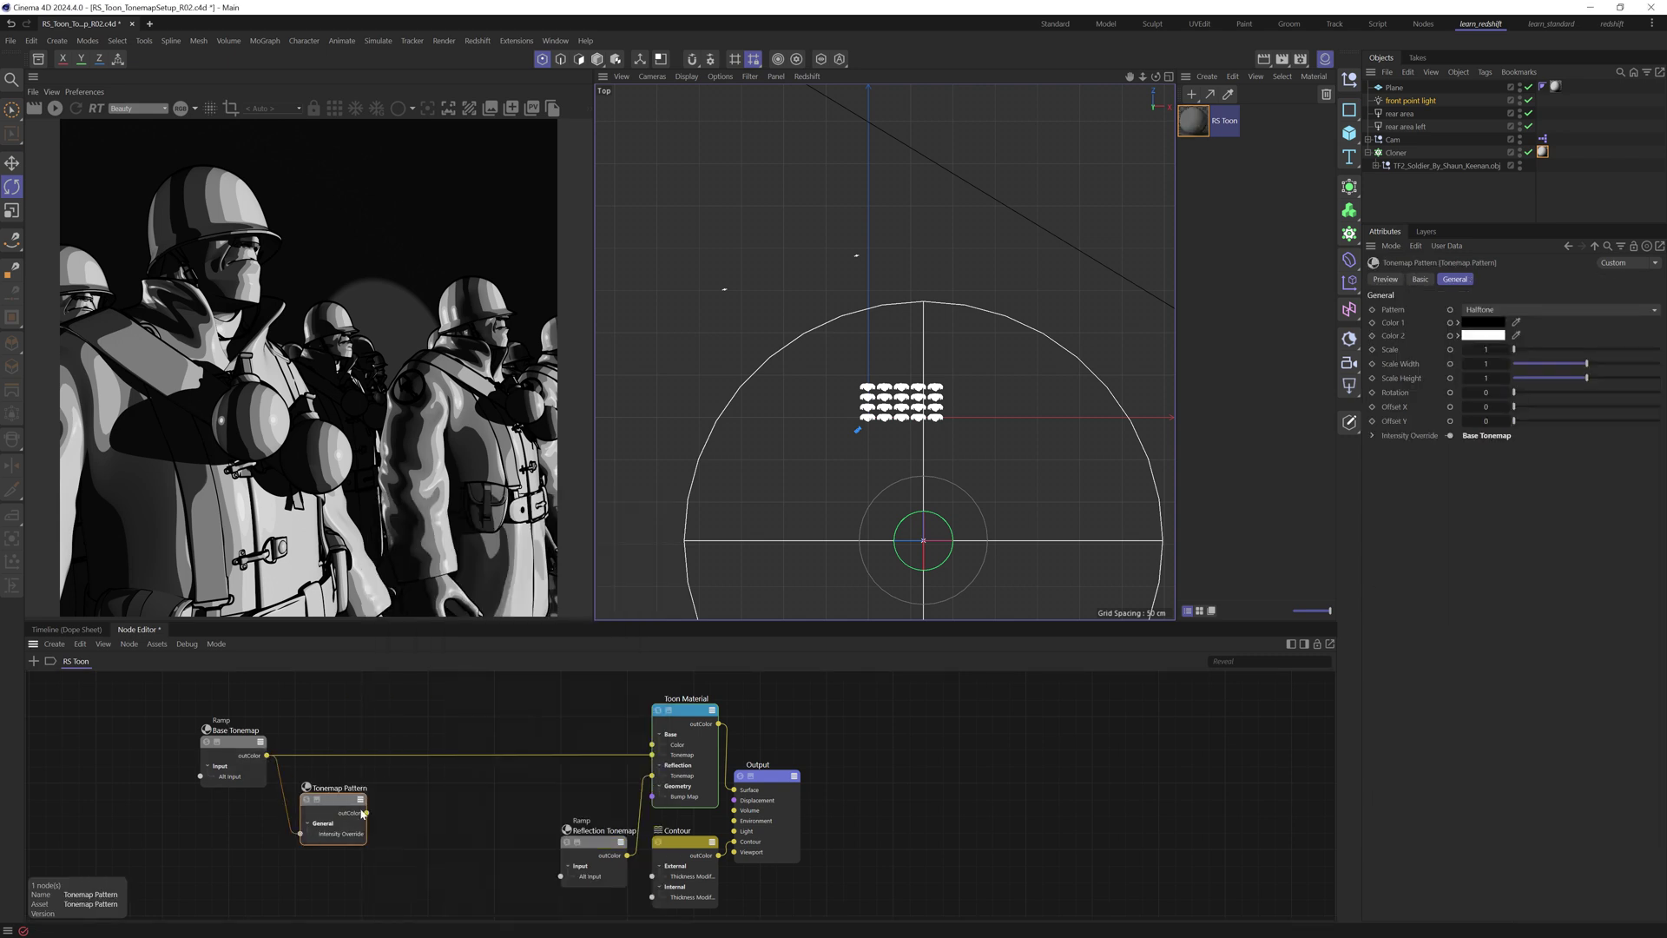
left_click_drag(366, 813, 652, 755)
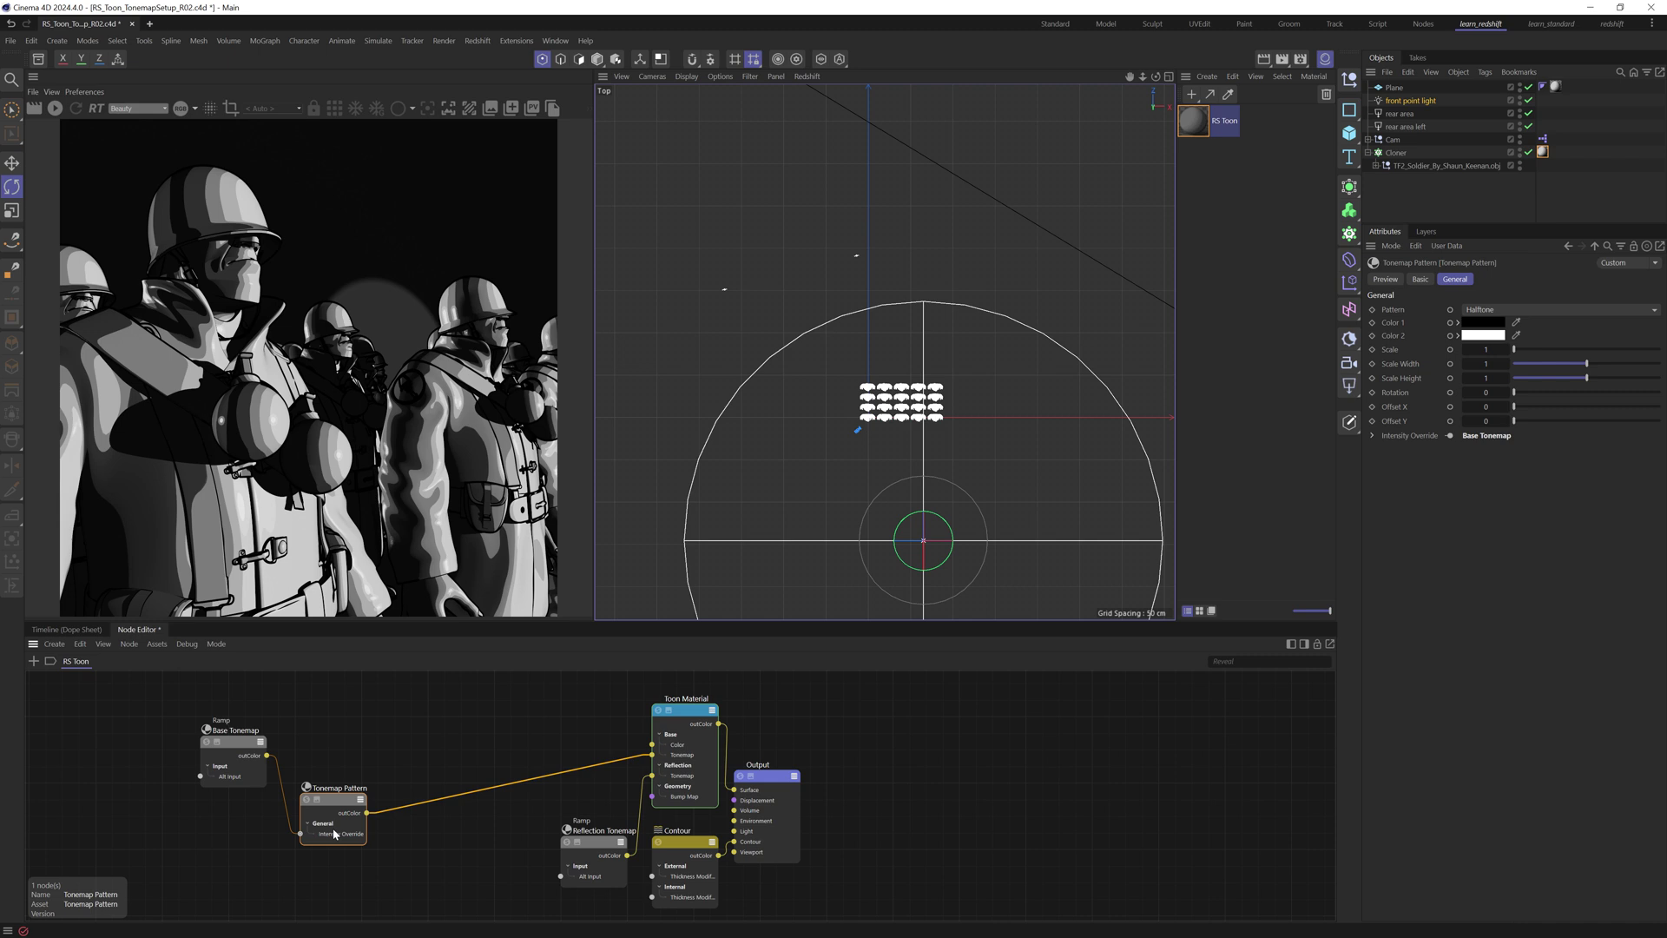
left_click_drag(331, 802, 375, 745)
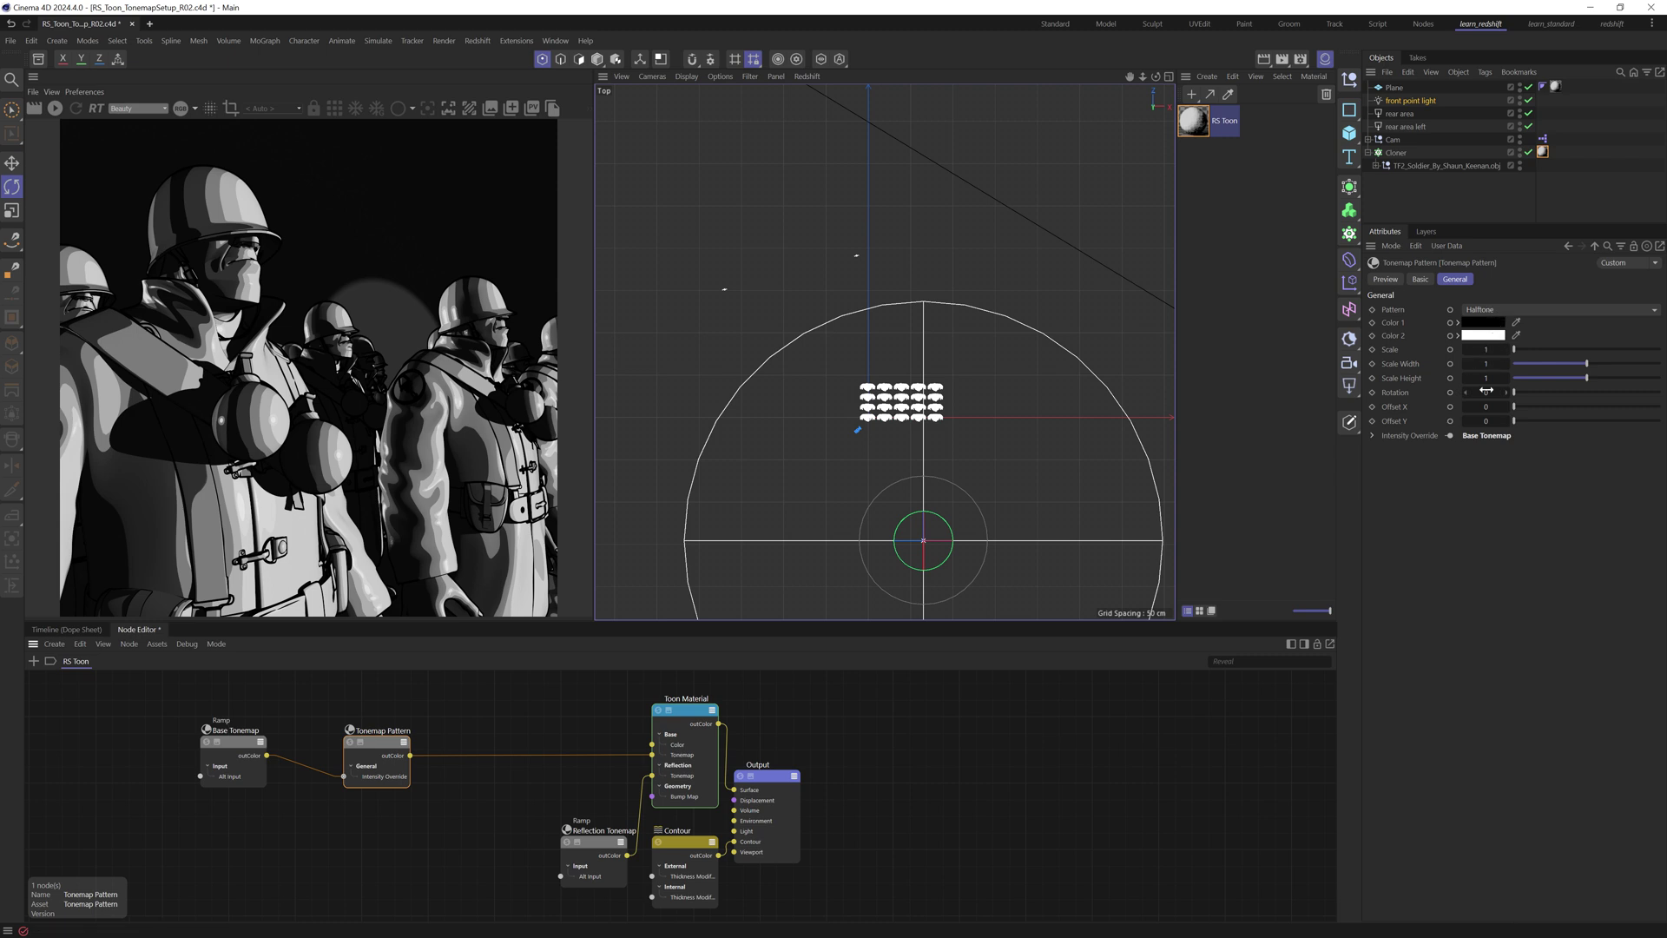
Re-render and set the halftone Scale to 0.75 and Rotation to 30
left_click(56, 107)
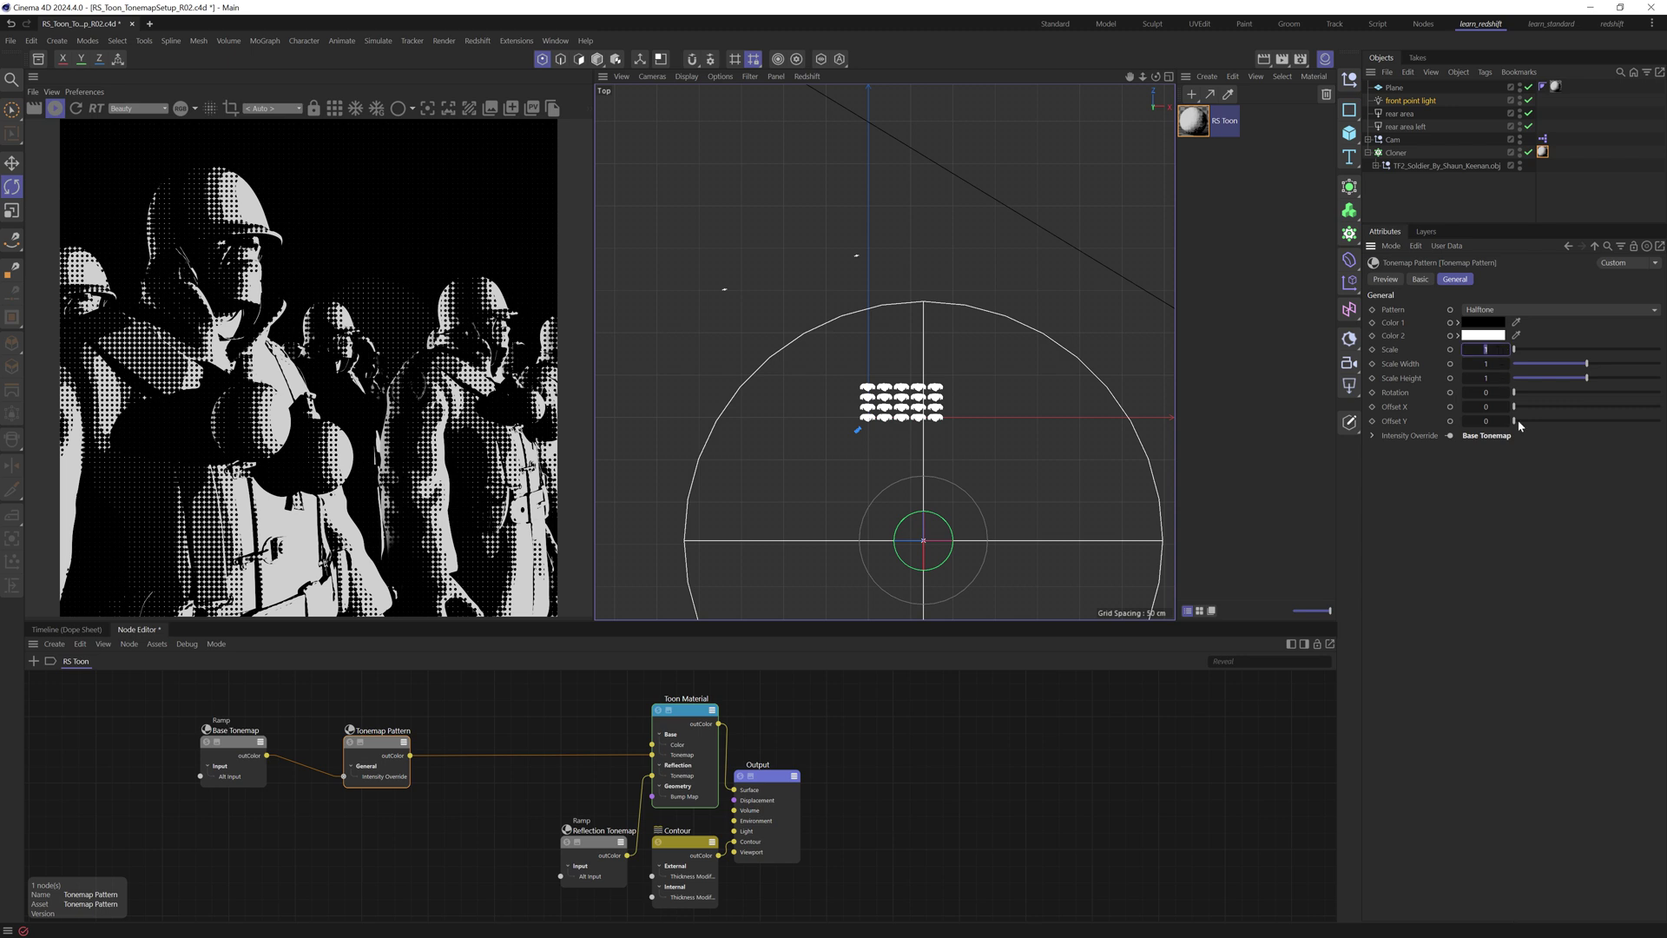
type(".75")
key("Return")
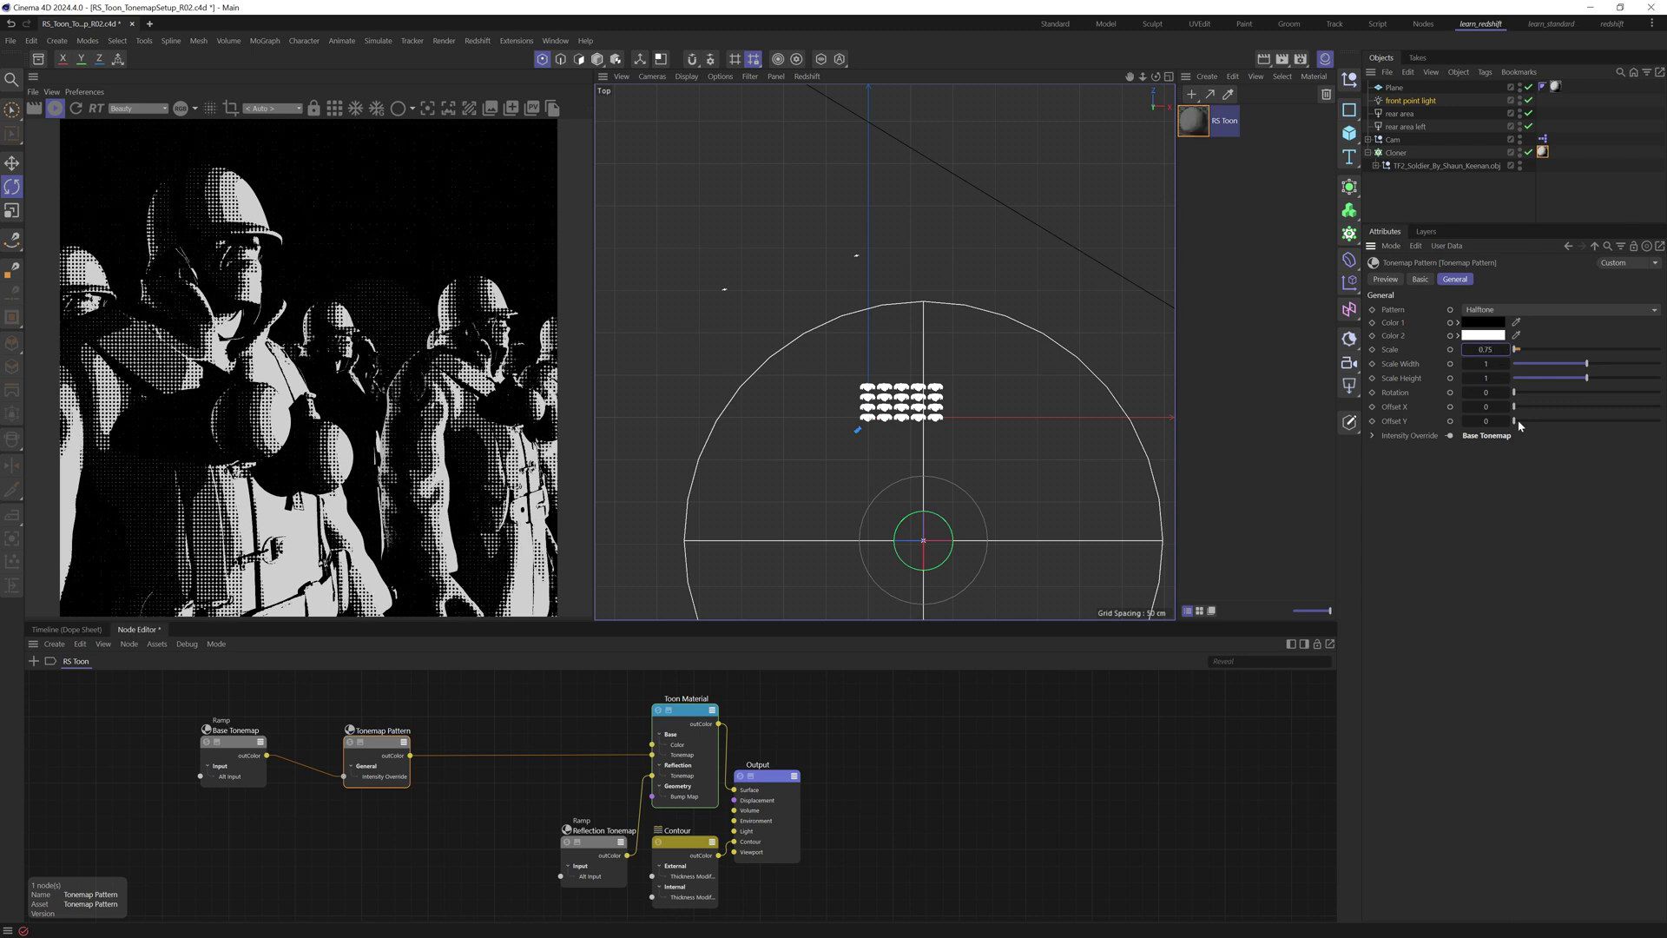
left_click(1486, 394)
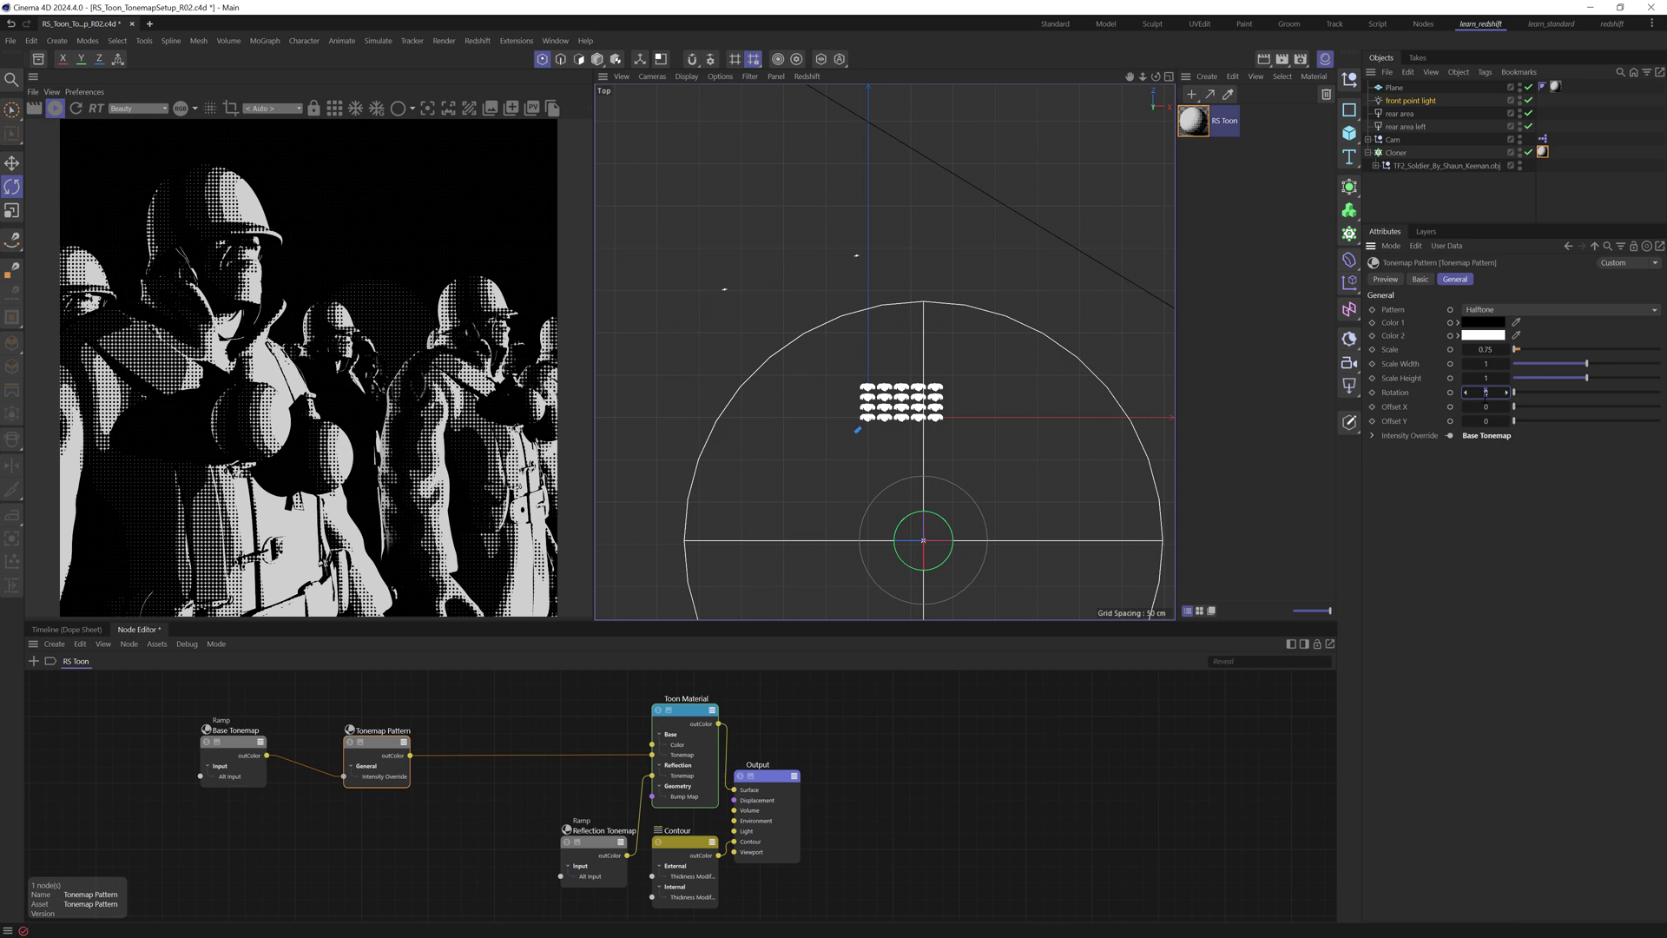
type("30")
key("Return")
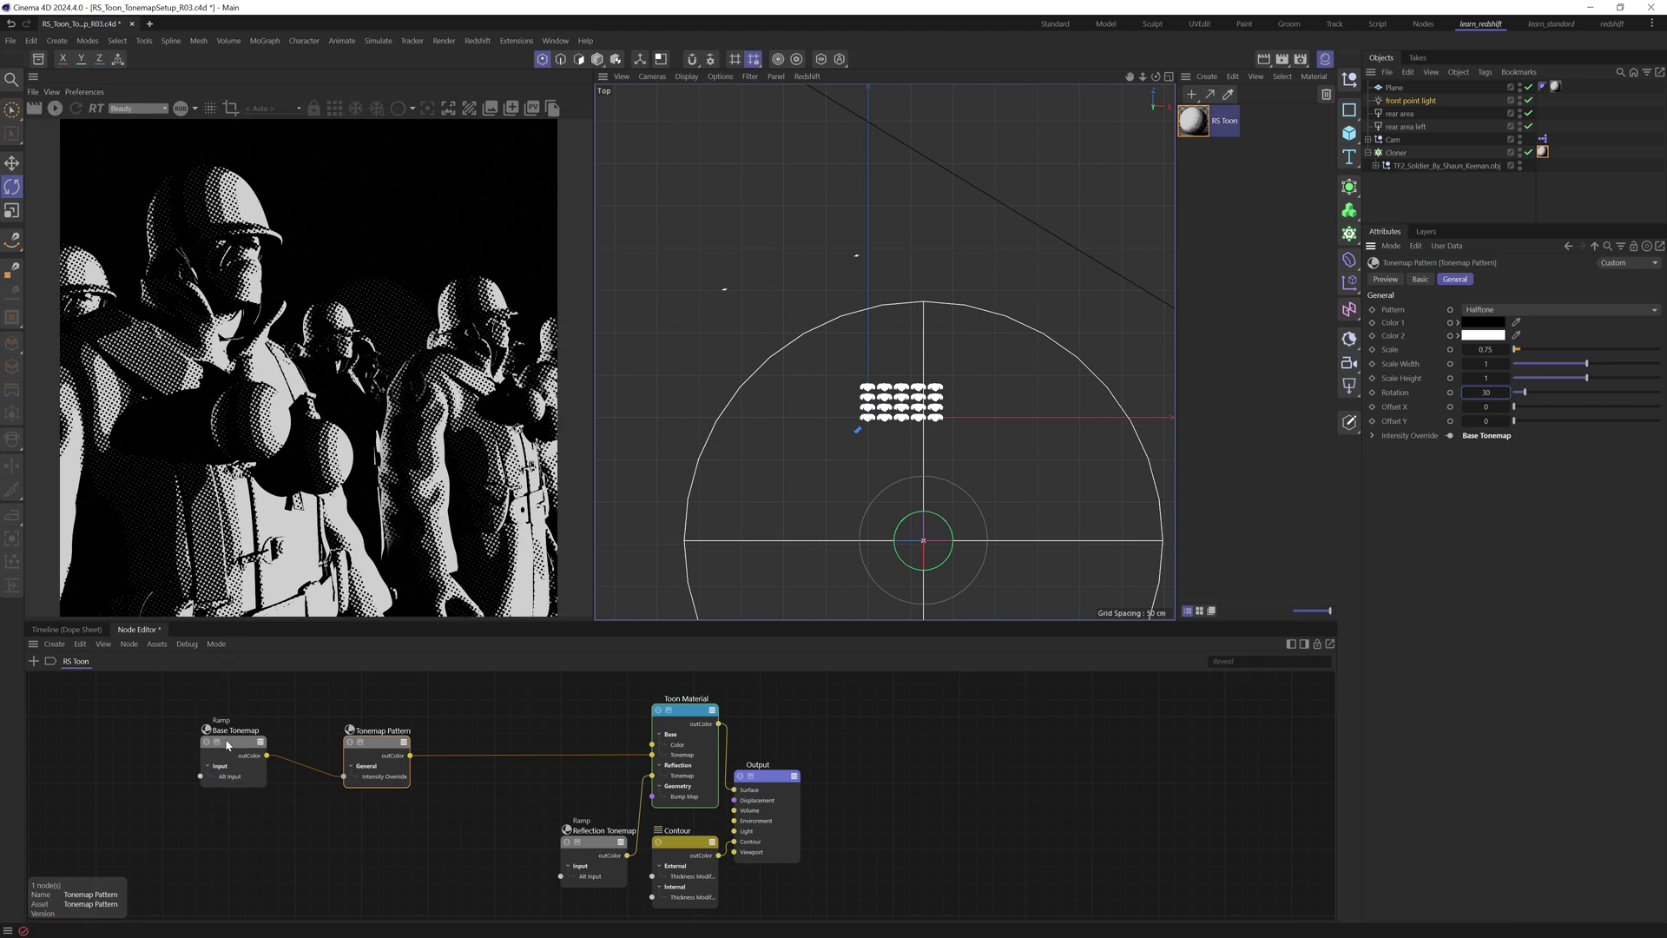
left_click_drag(234, 752, 233, 841)
Add a new Ramp node above the Base Tonemap ramp
left_click(173, 730)
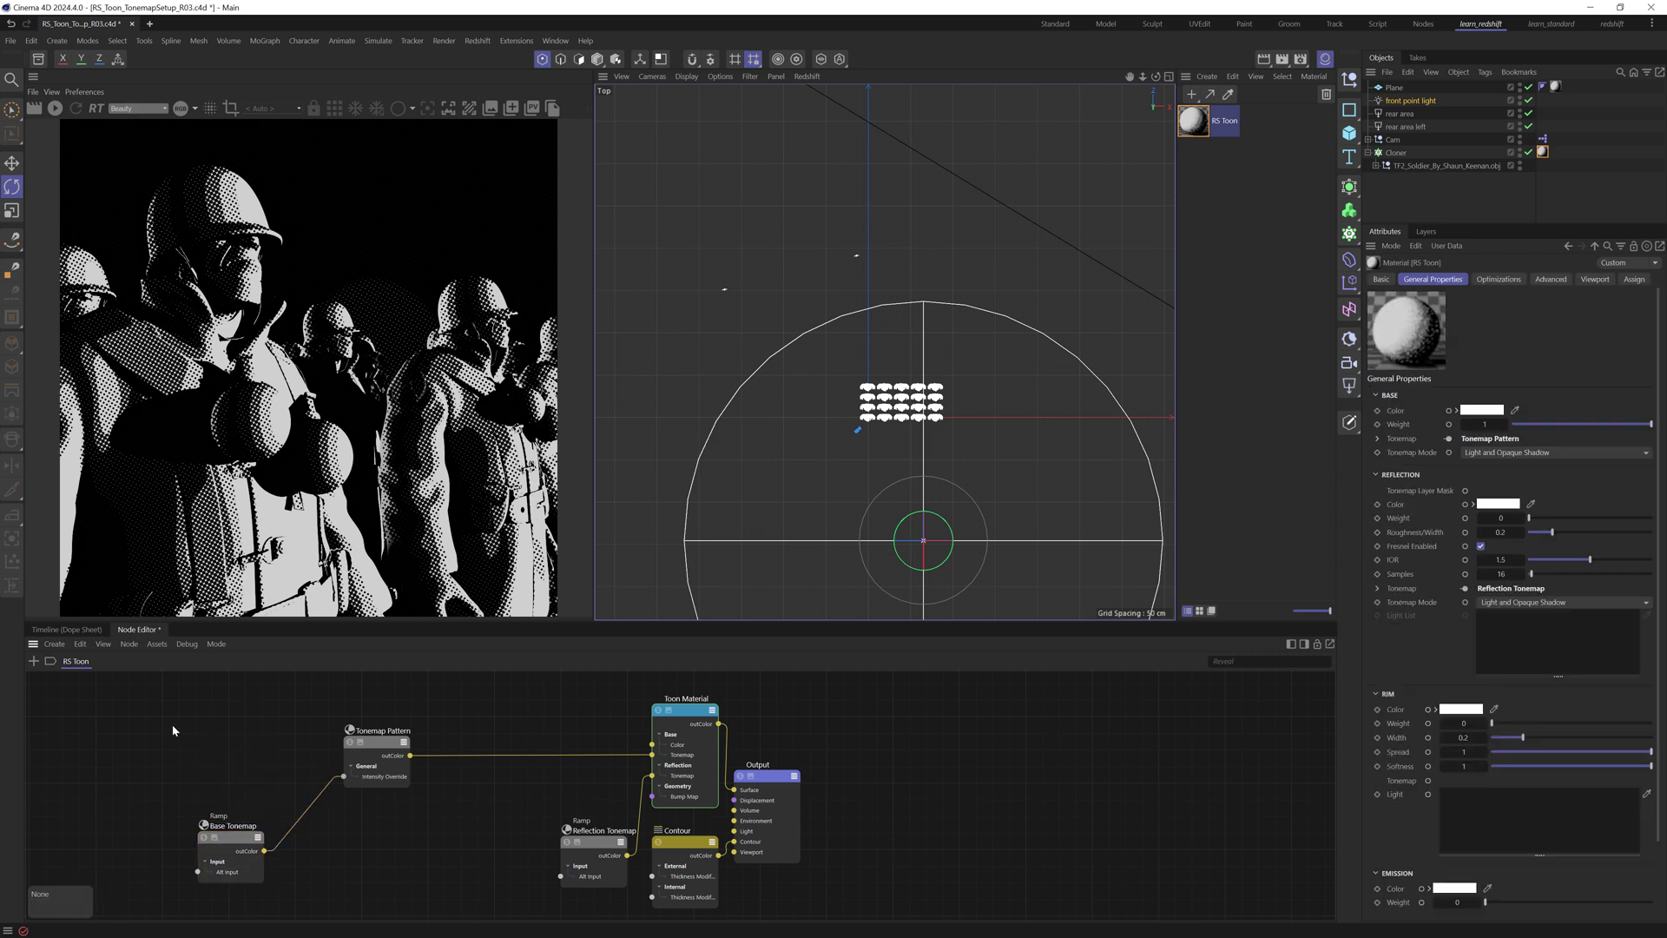
double_click(135, 694)
type("ramp")
key("Return")
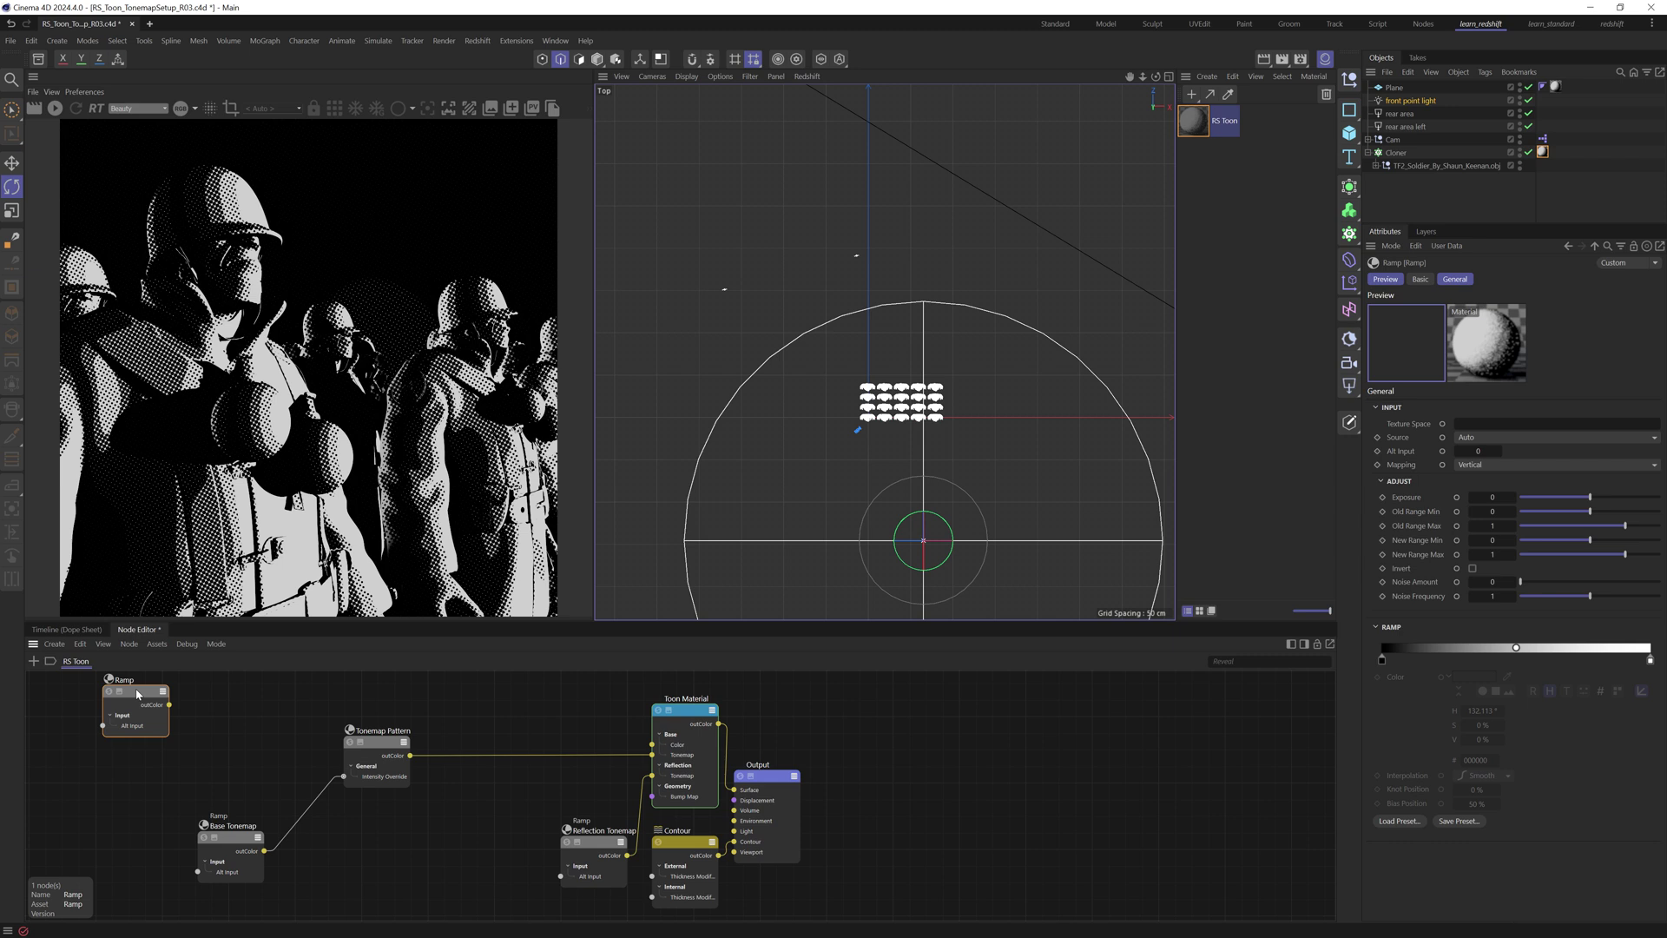
left_click_drag(136, 694, 213, 739)
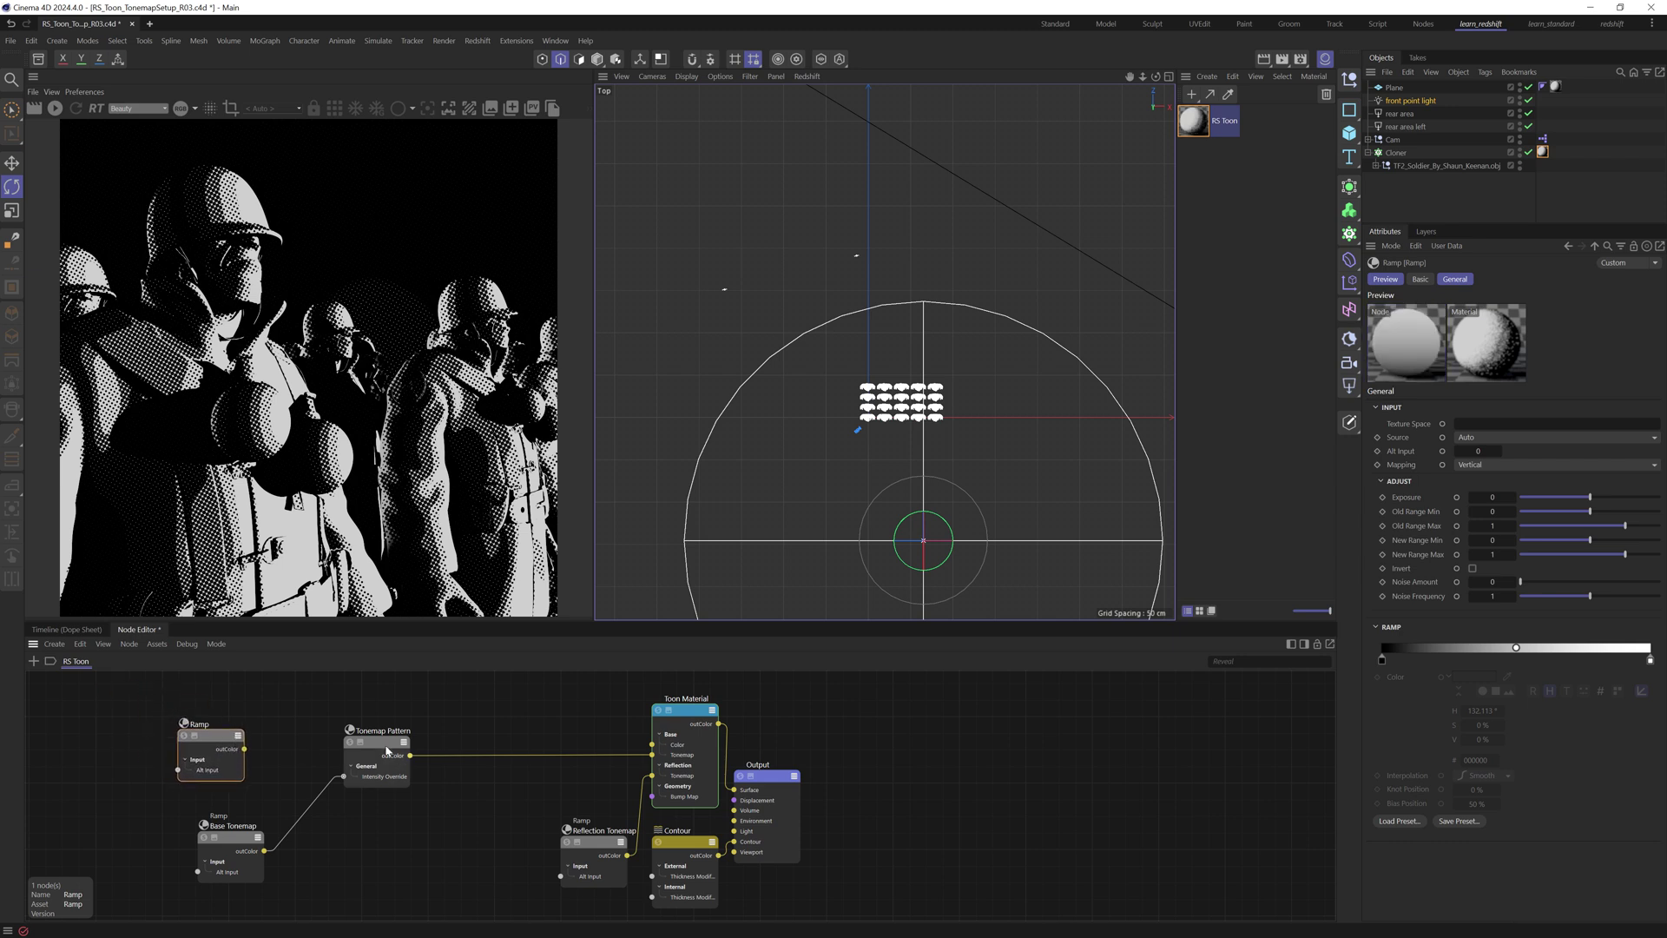
Add a Shader Switch node wired into the Tonemap Pattern's Intensity Override
left_click(387, 751)
left_click(304, 662)
double_click(304, 662)
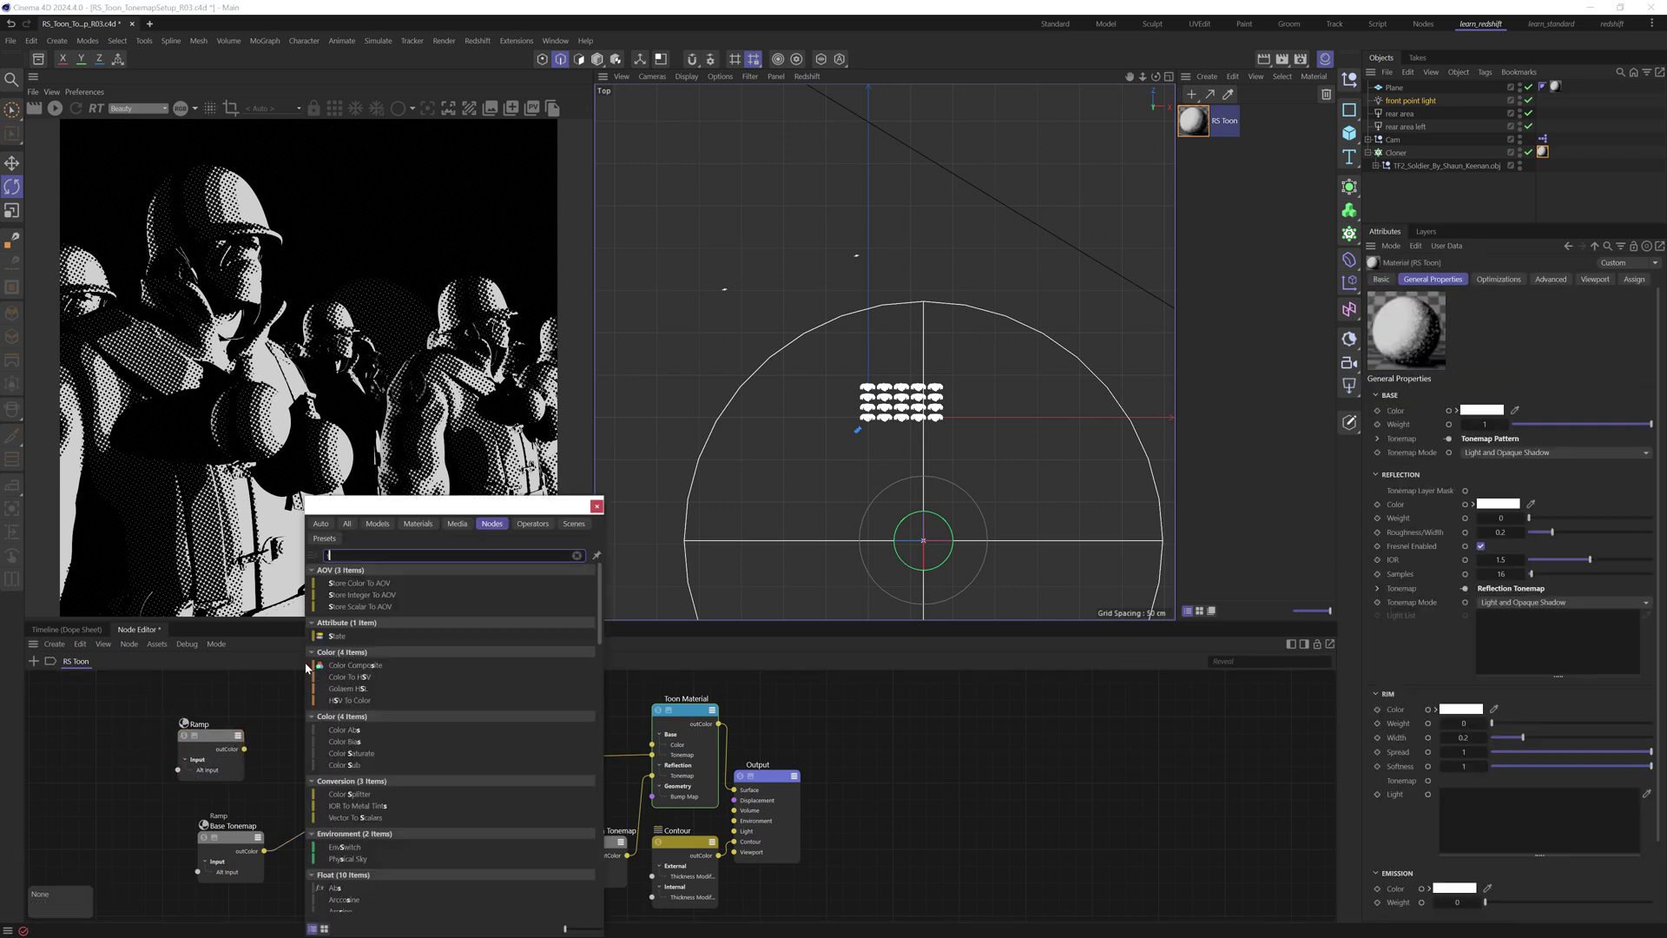
type("shad swi")
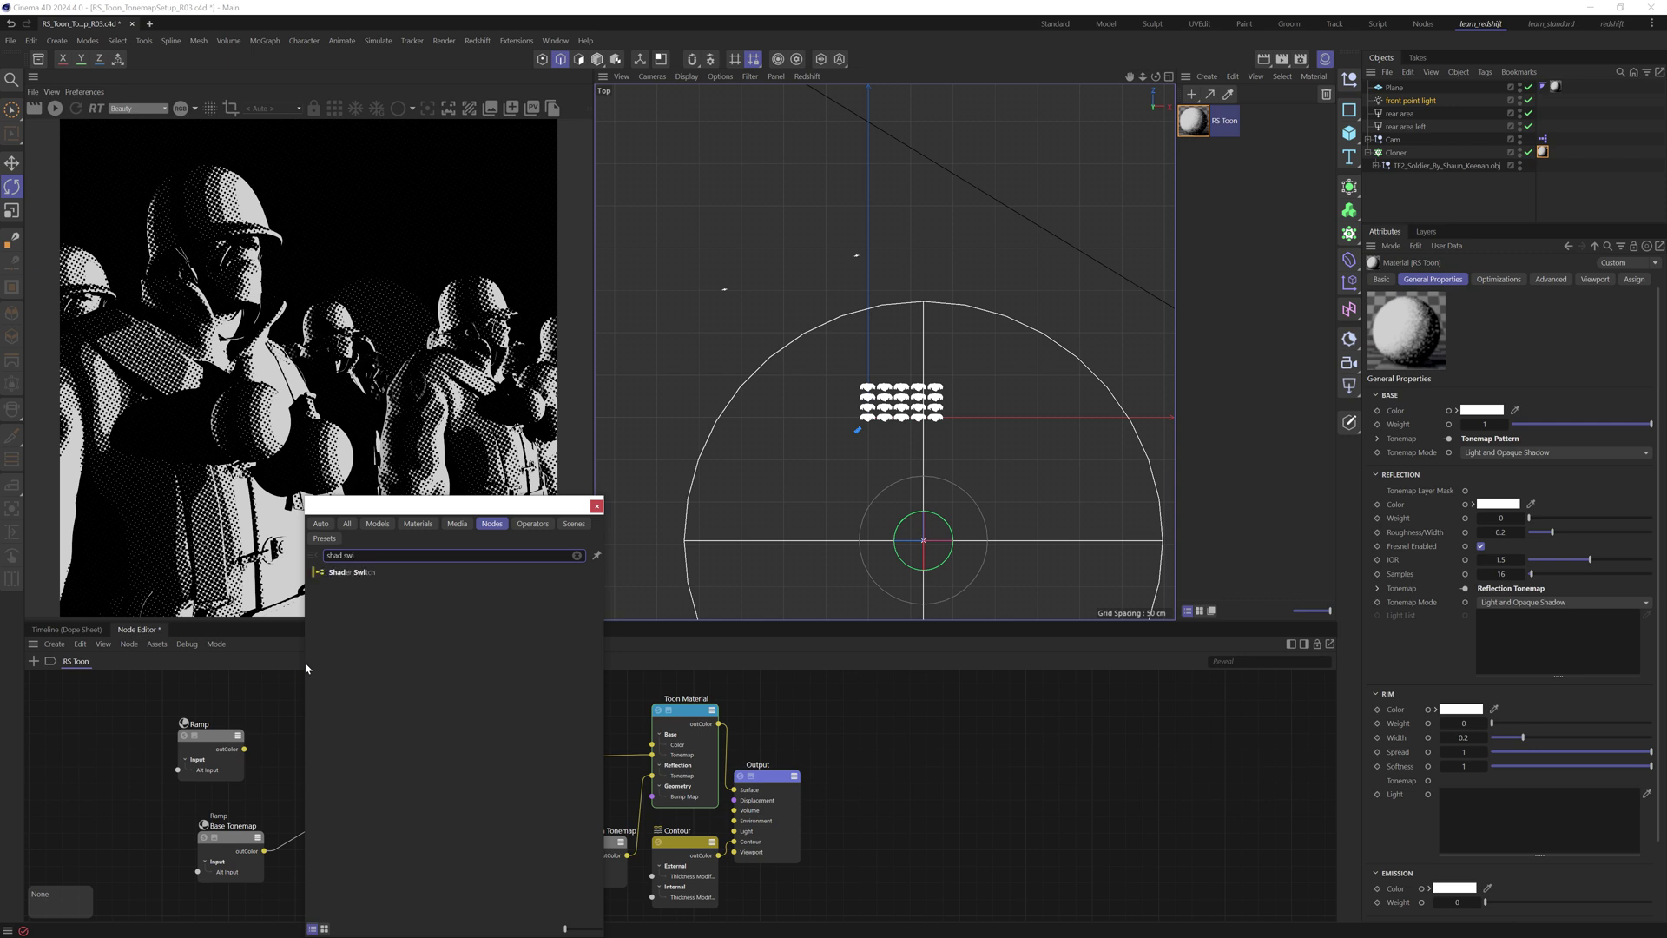
left_click_drag(448, 505, 628, 525)
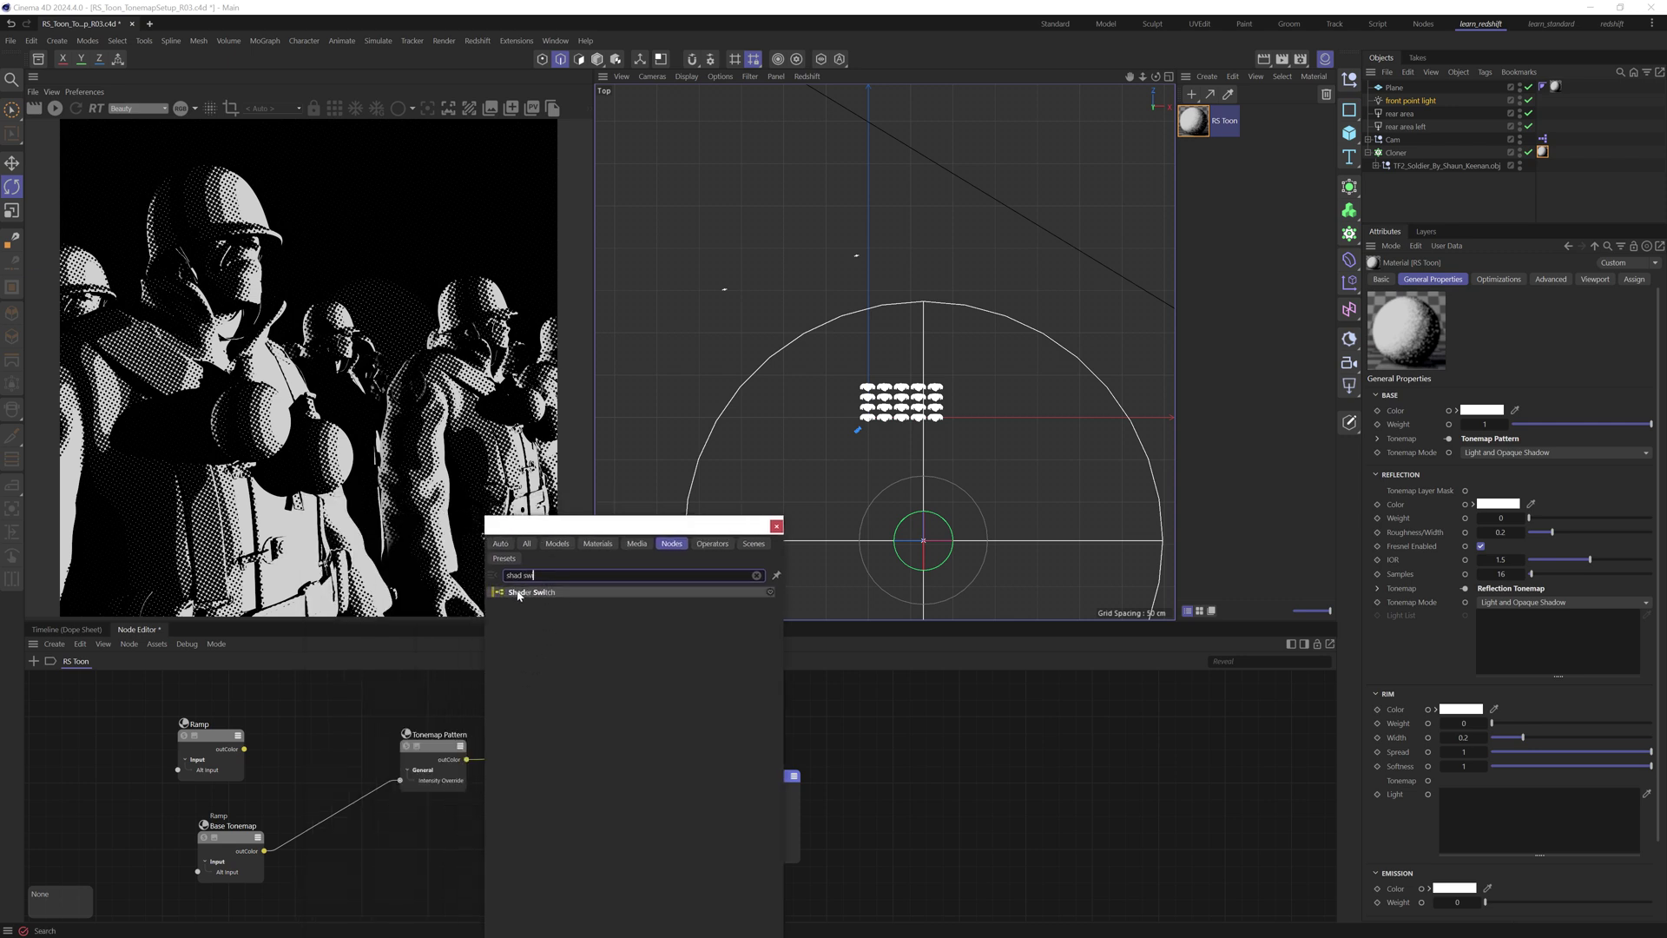
left_click_drag(519, 594, 322, 767)
left_click(348, 759)
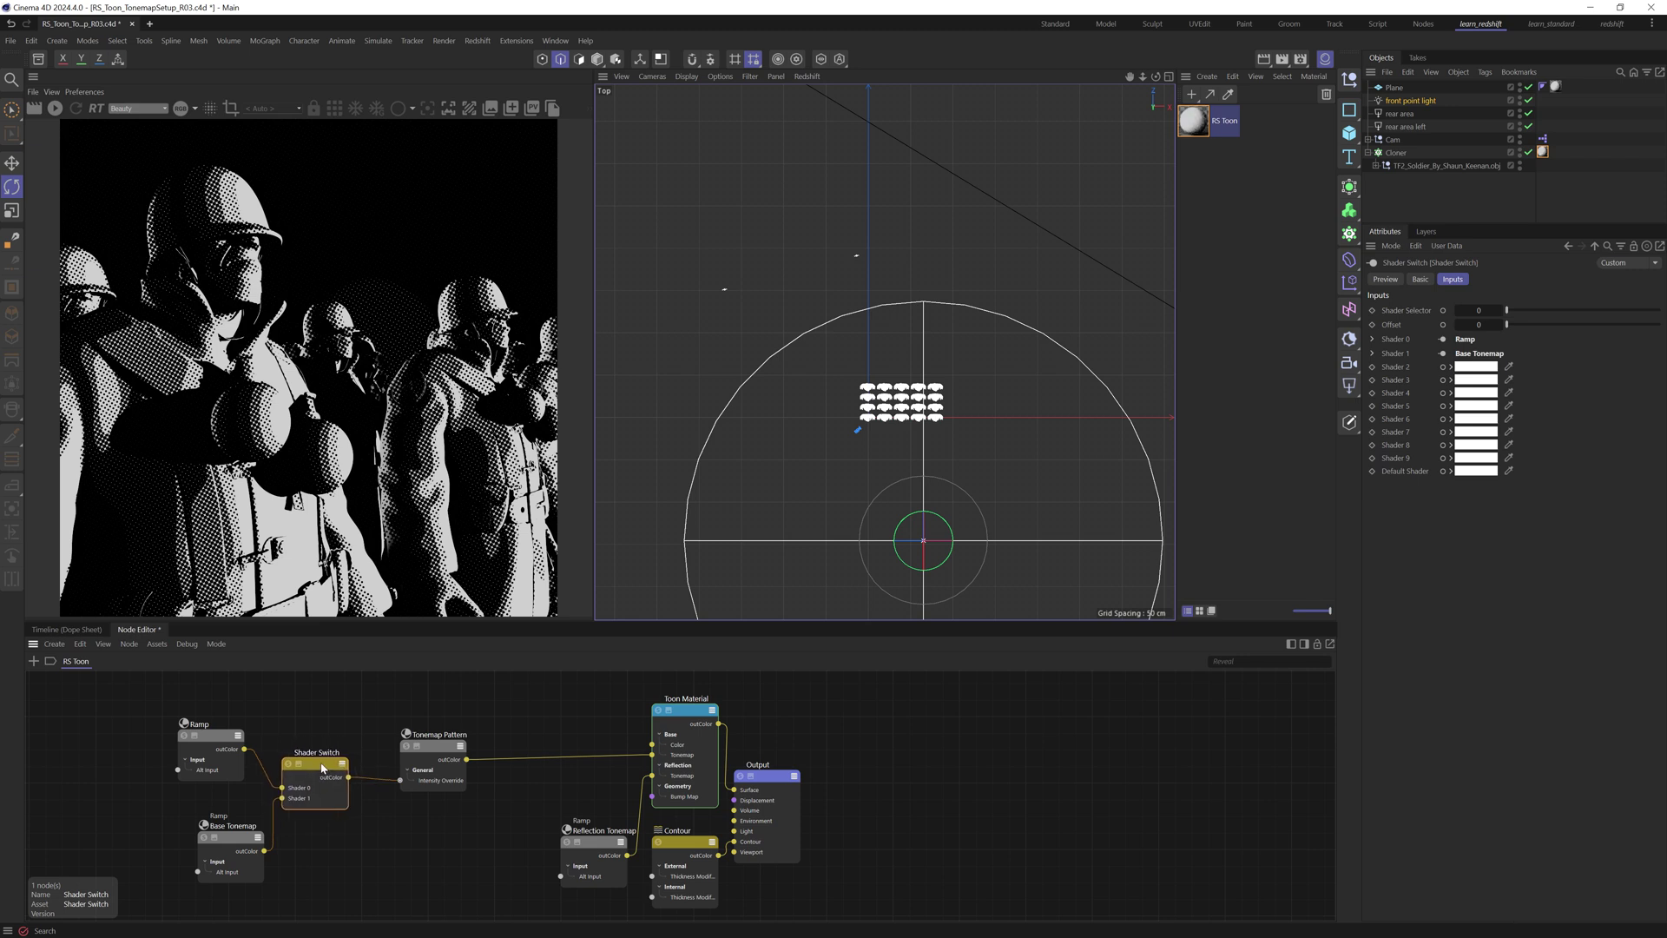
left_click_drag(1480, 224, 1451, 532)
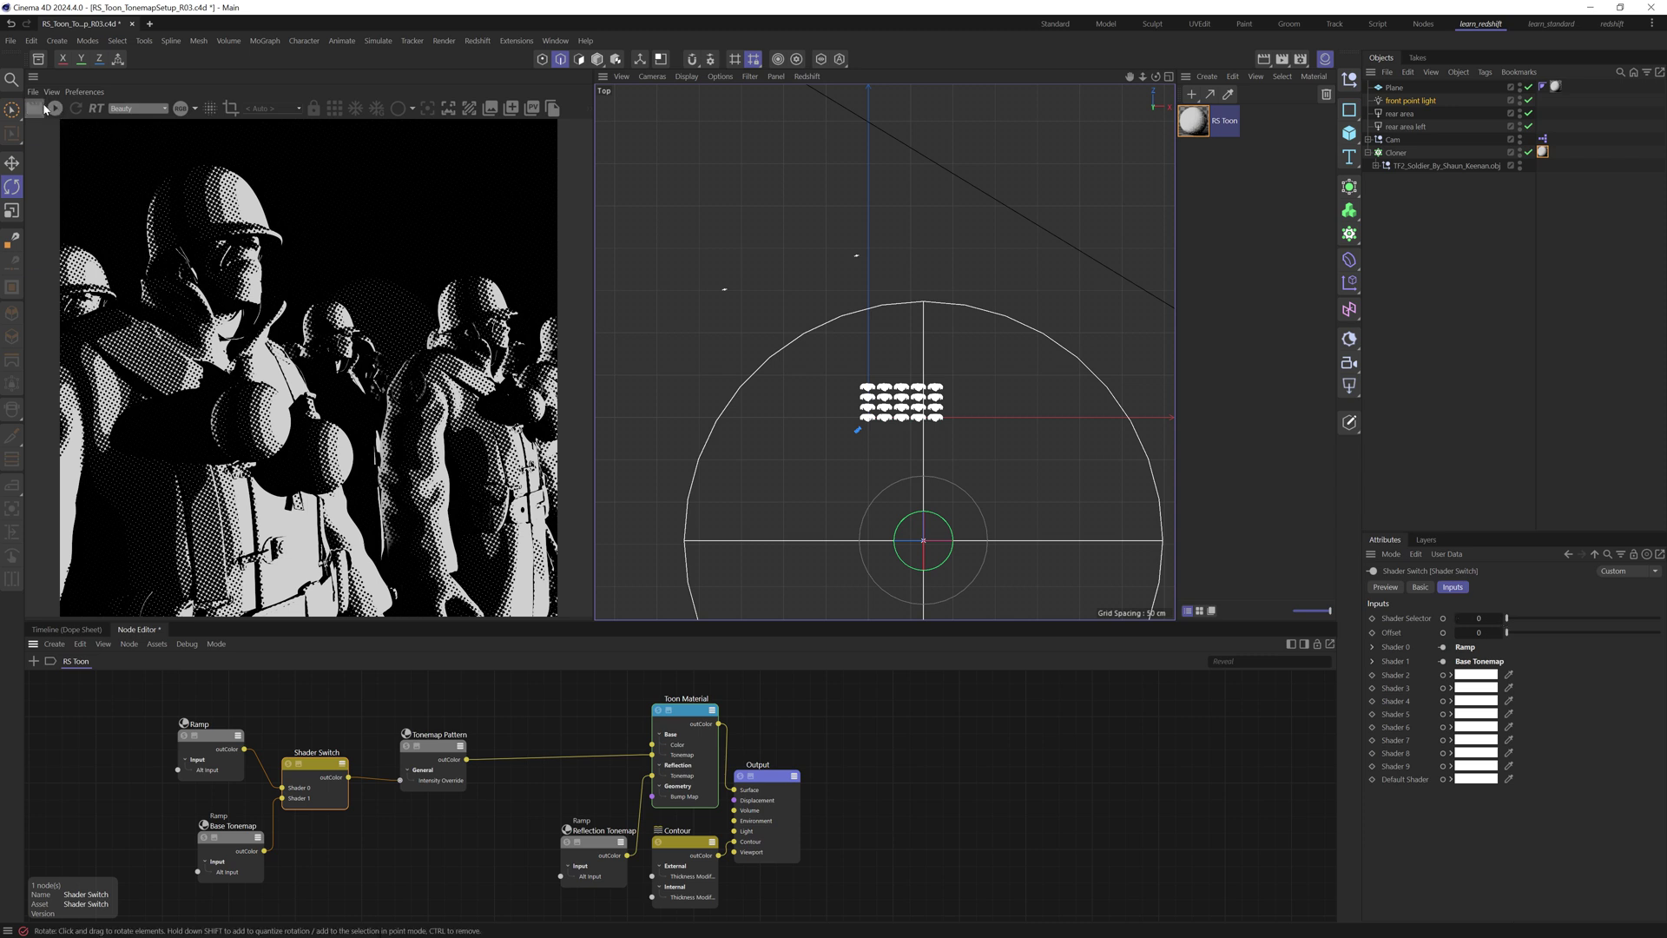
Restart the render and compare the switch's second and first ramp inputs
left_click(54, 108)
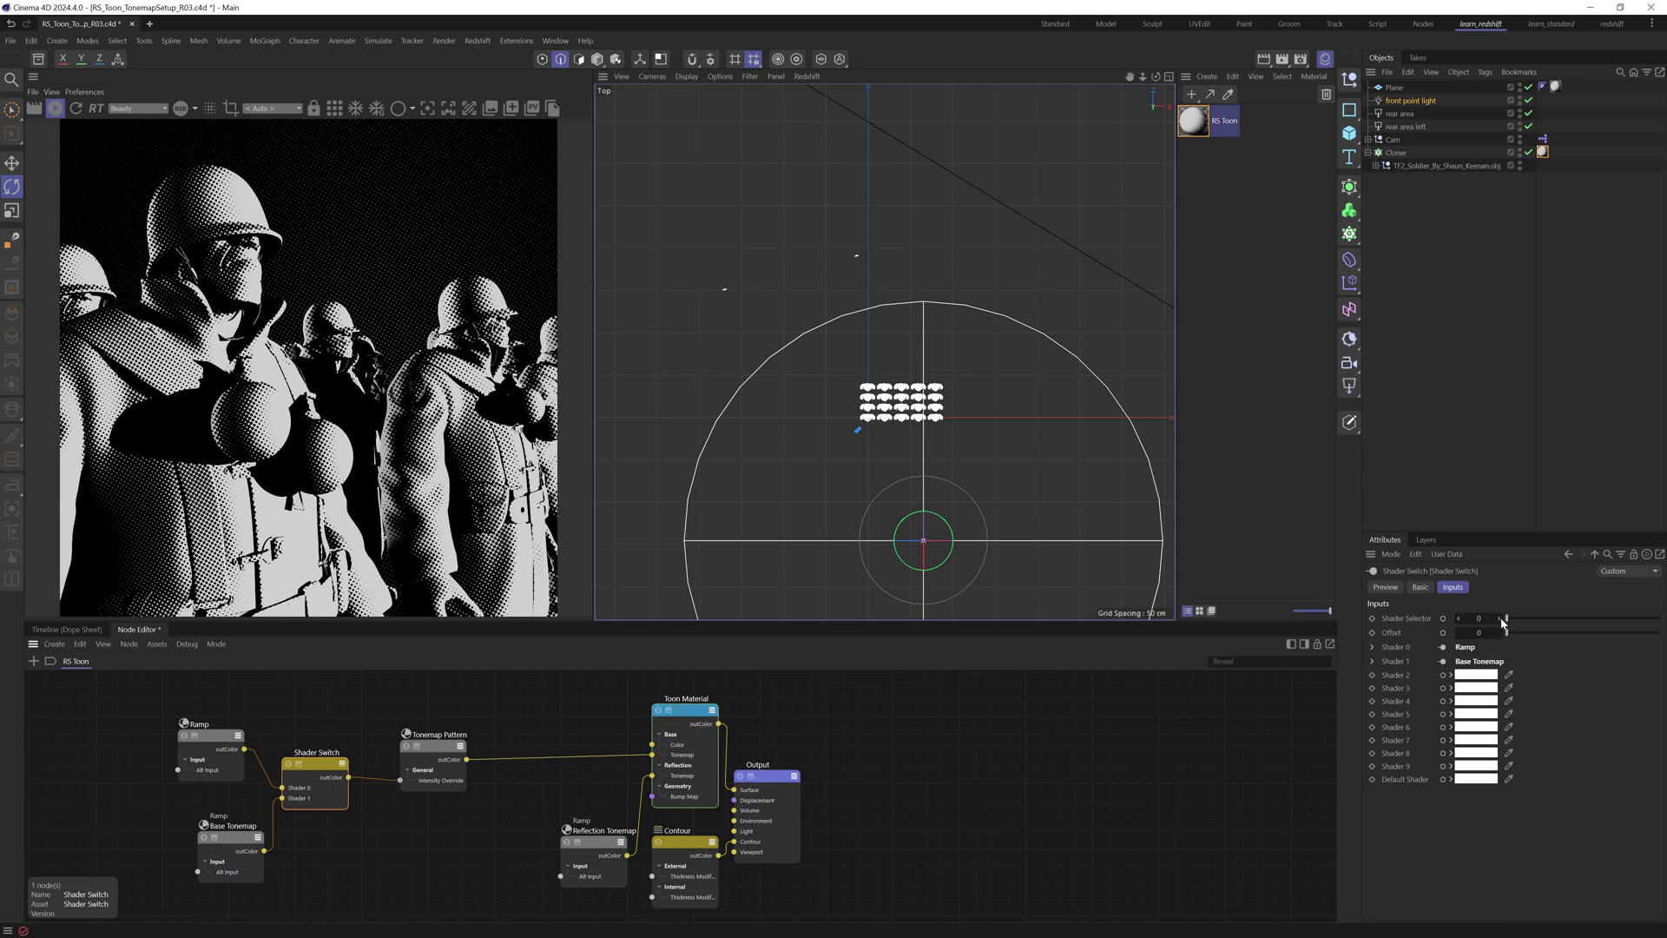
left_click(1501, 618)
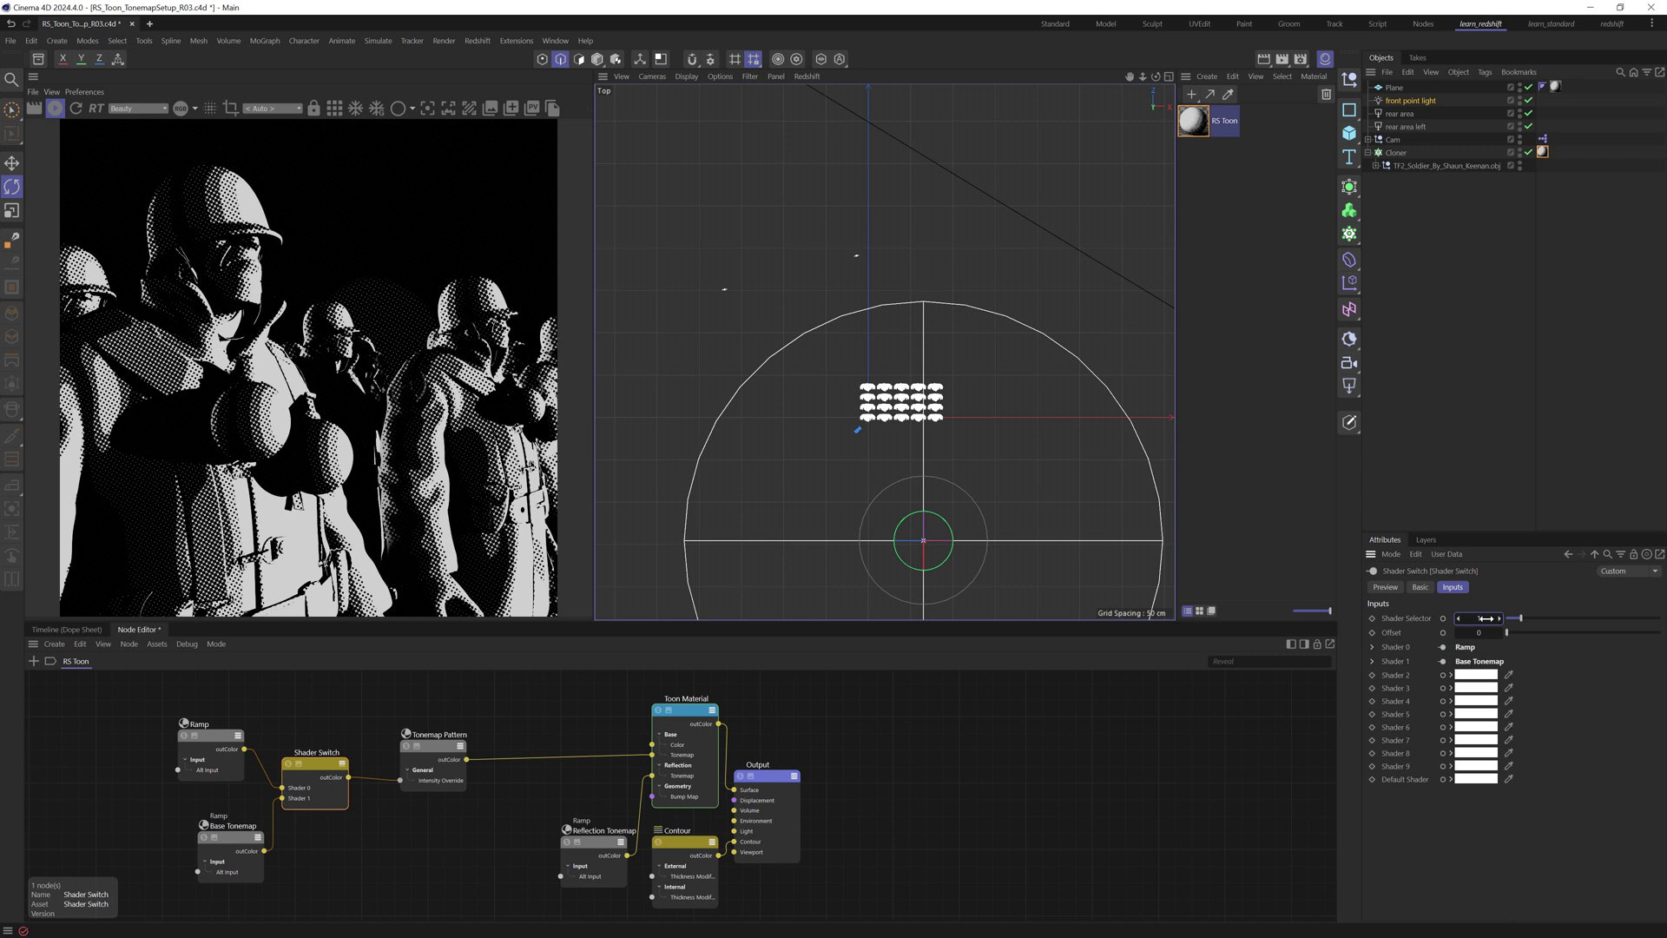
left_click(1460, 619)
left_click(53, 106)
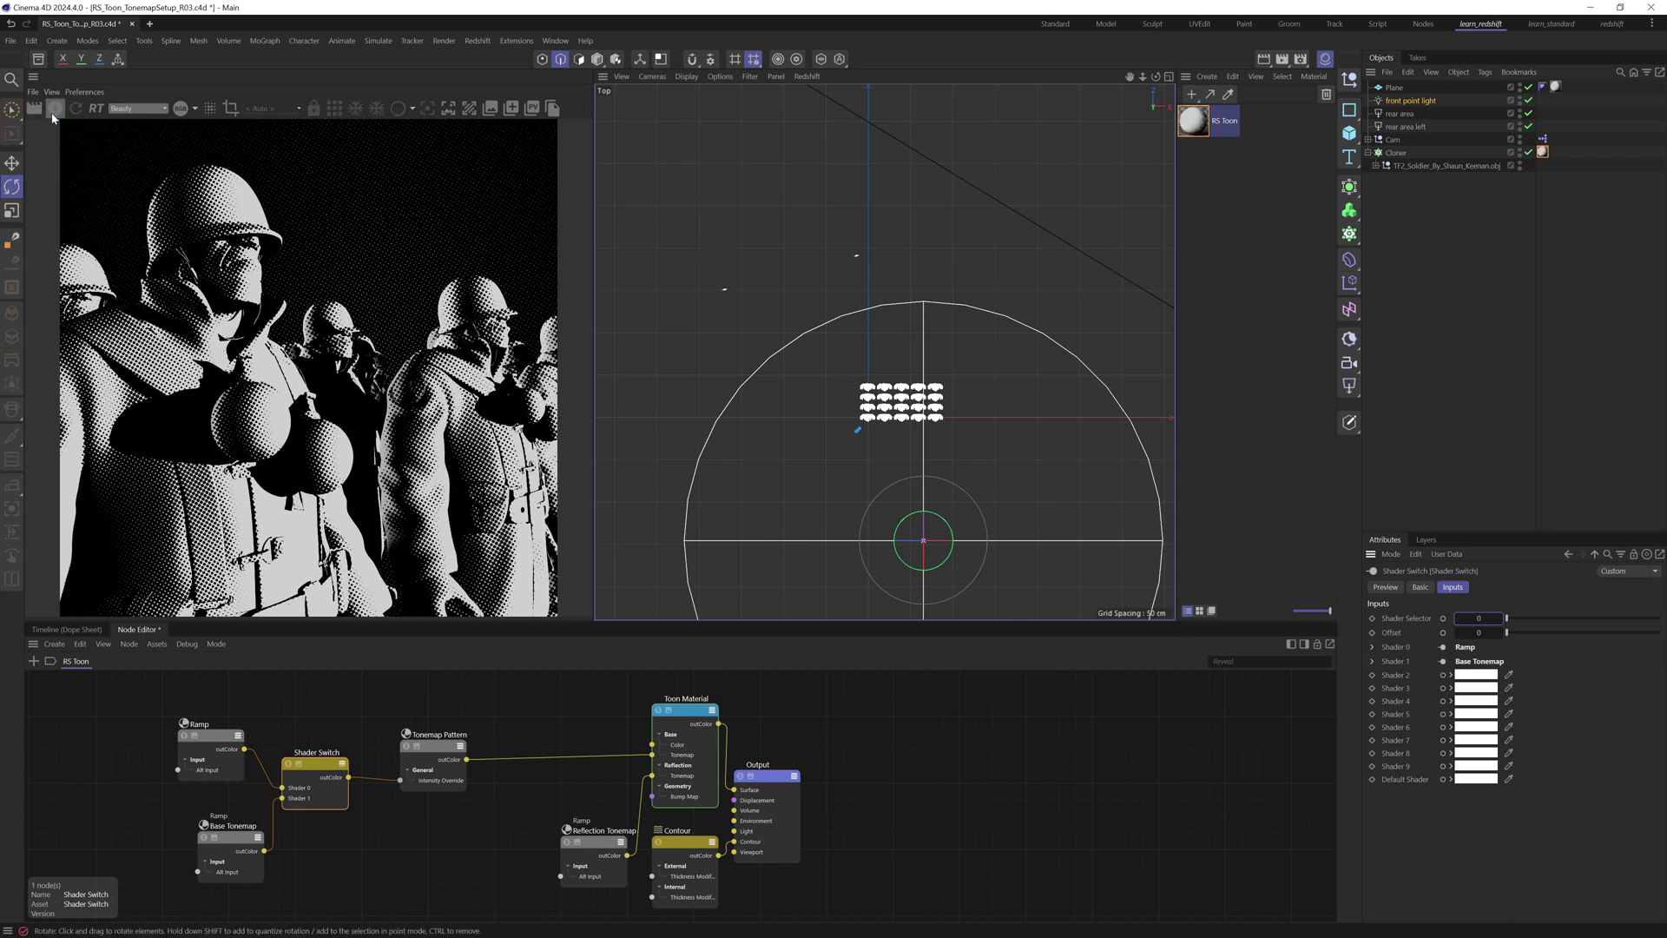
Rename the nodes 'posterized switch', 'smooth' and 'posterized'
double_click(316, 753)
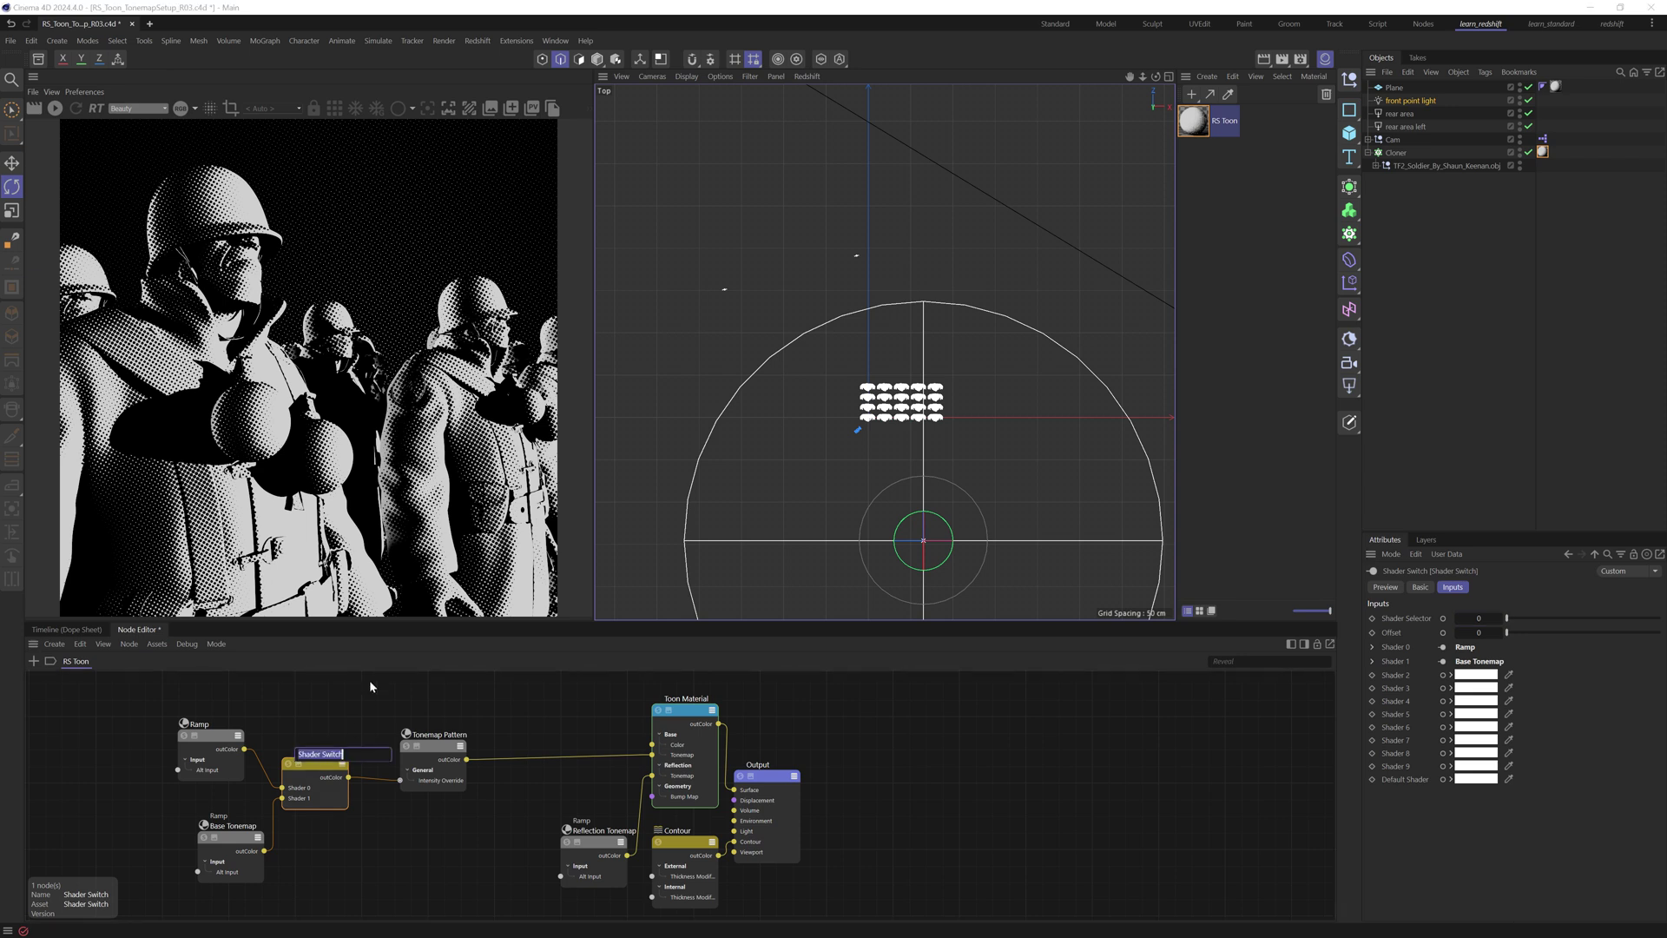
type("posterized ")
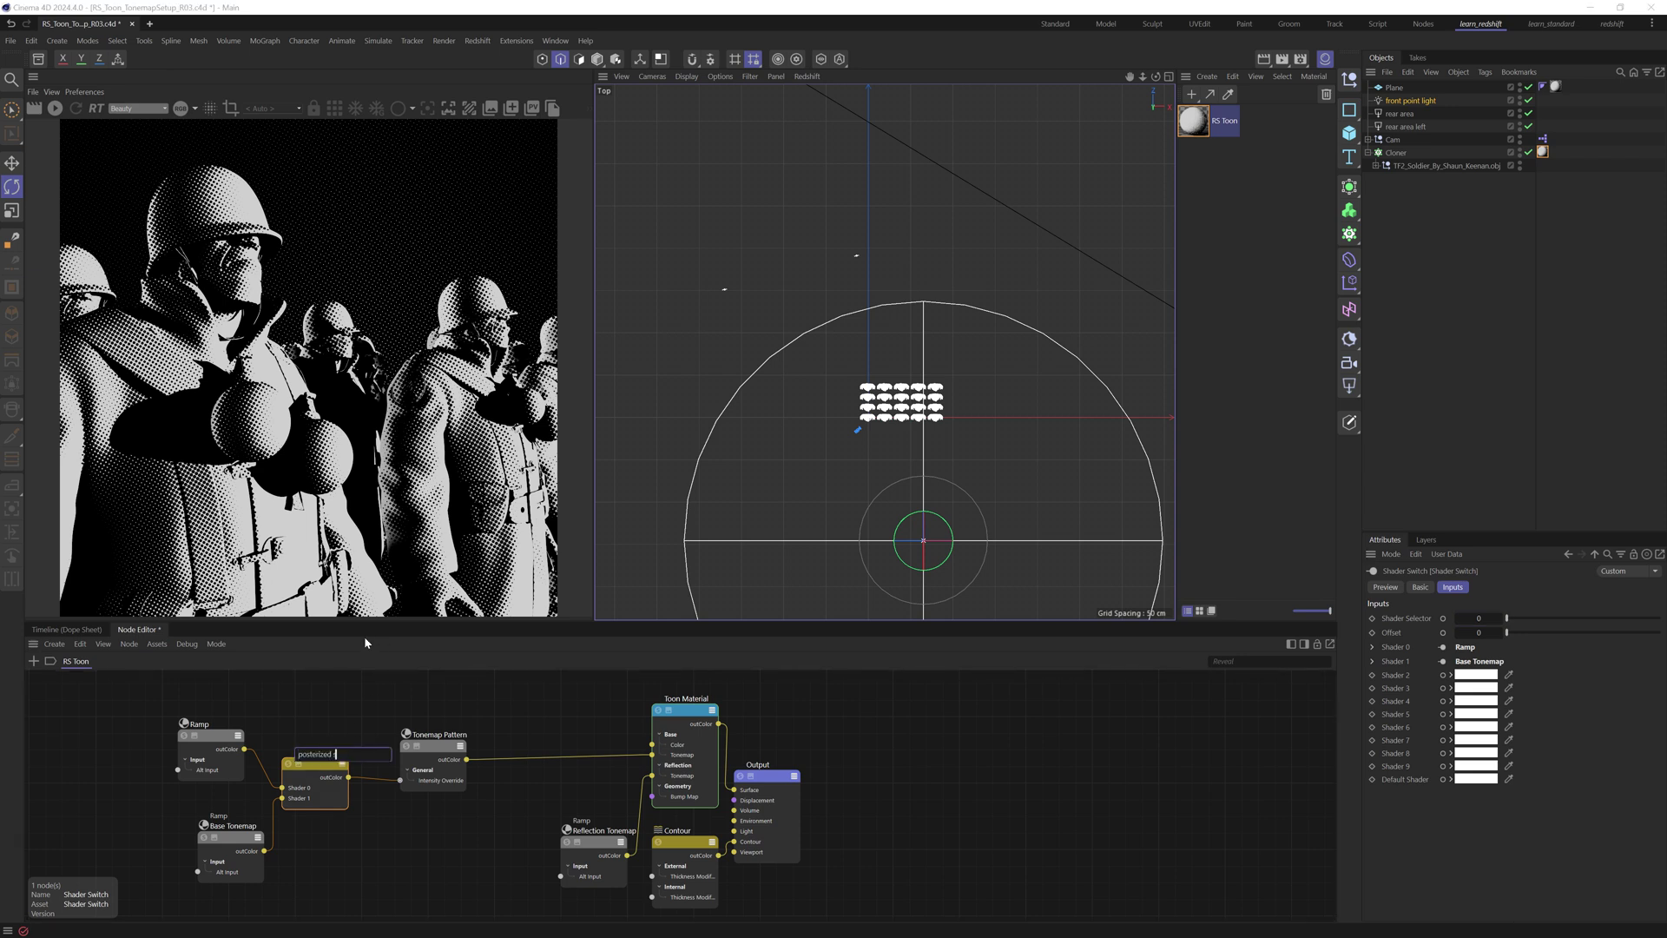
type("switch")
key("Return")
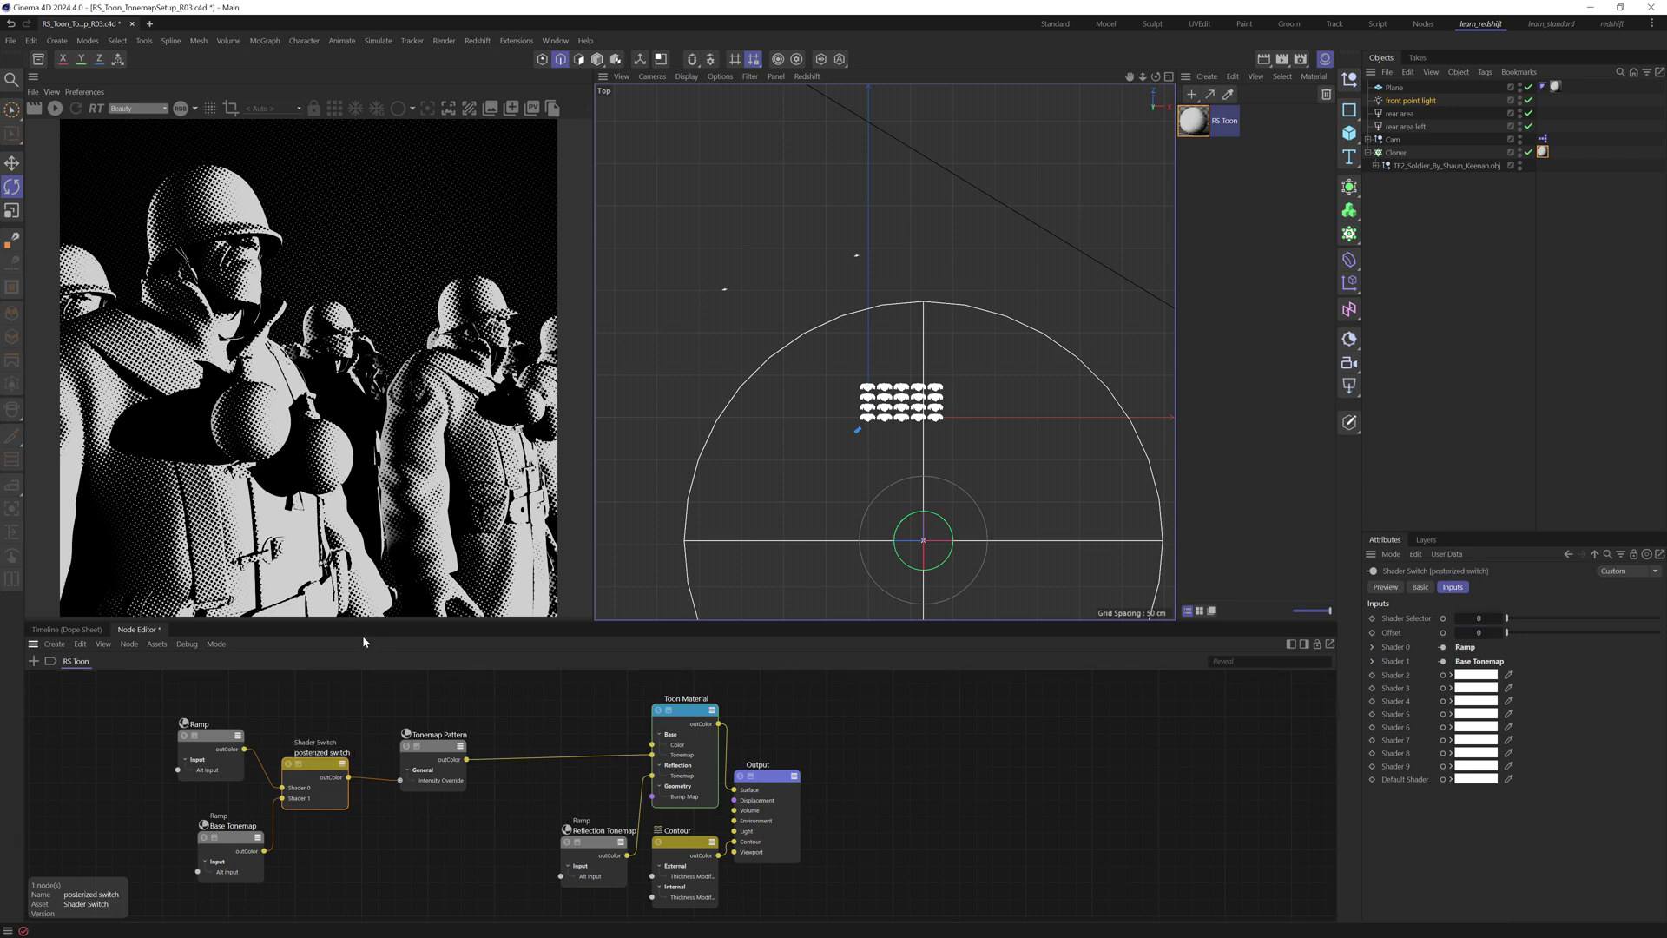
double_click(212, 726)
type("smooth")
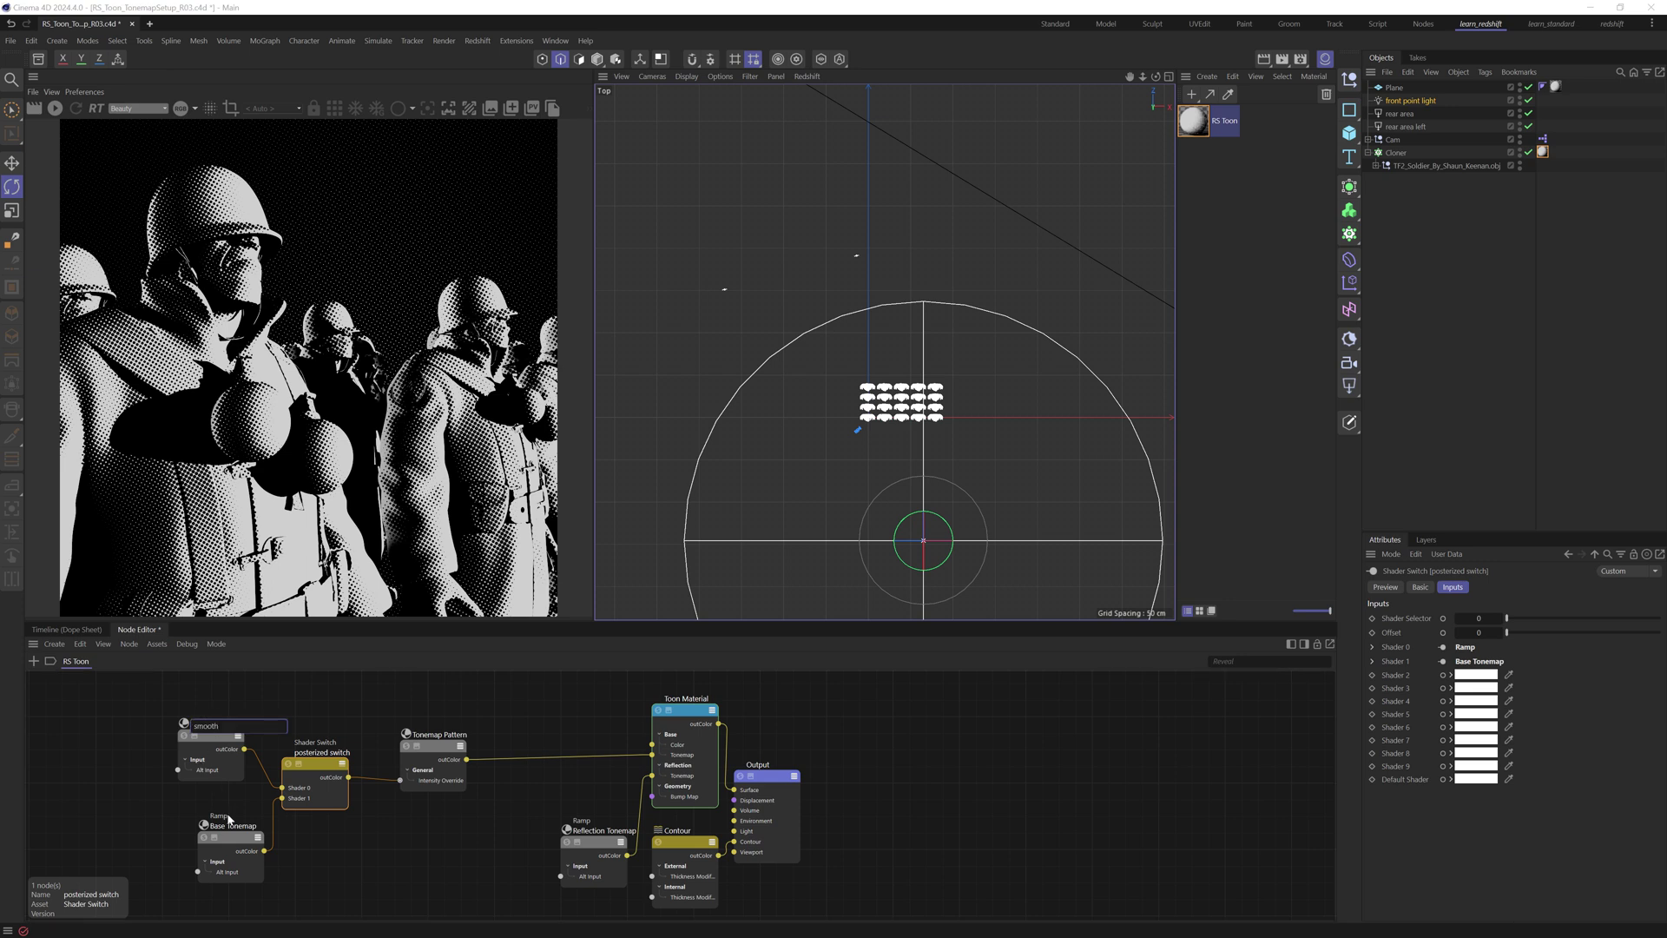
double_click(242, 826)
type("posterized")
key("Return")
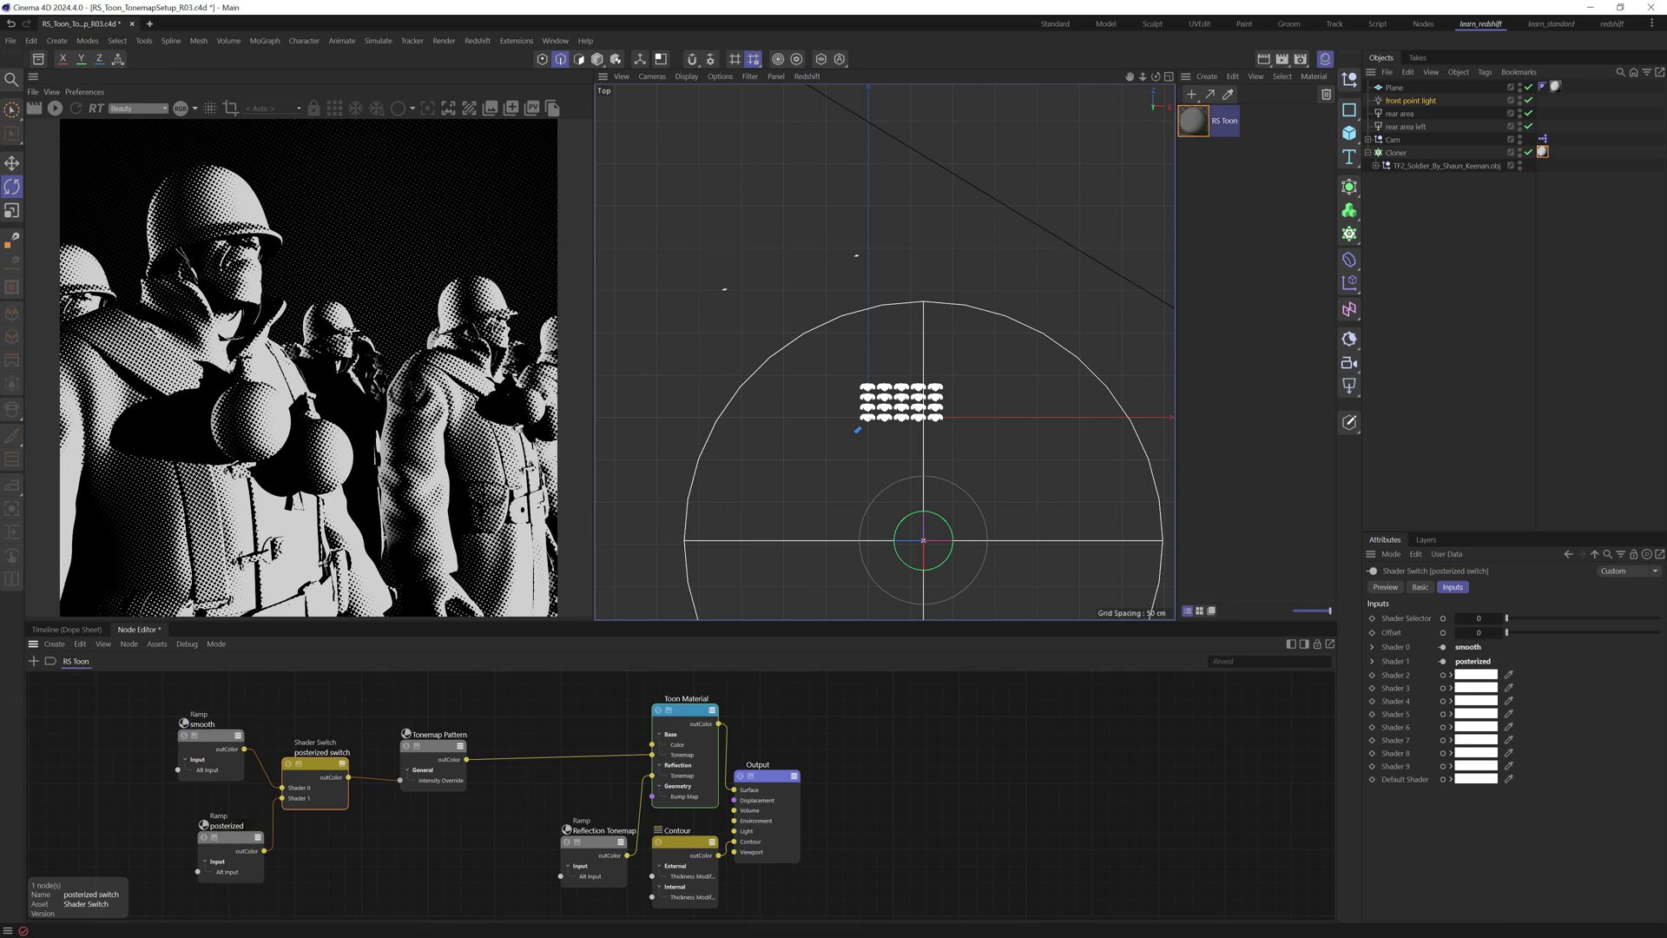
Move the smooth, posterized and switch nodes further left
key("ctrl+alt+s")
left_click_drag(127, 717, 346, 893)
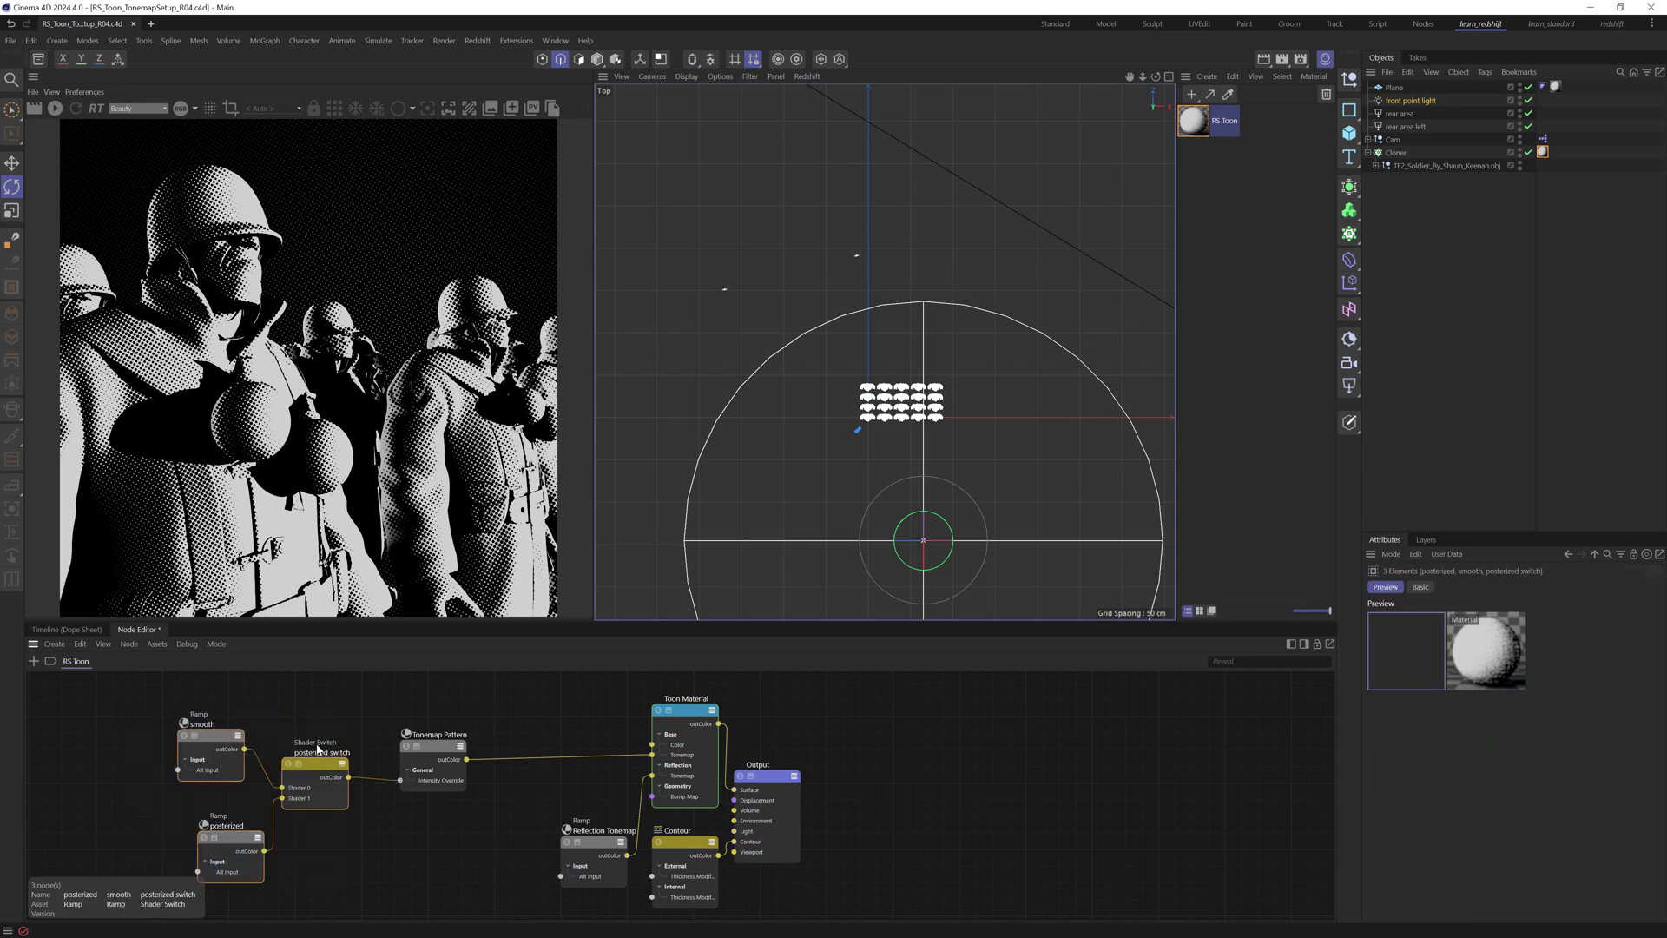
left_click_drag(321, 767, 203, 770)
left_click(257, 822)
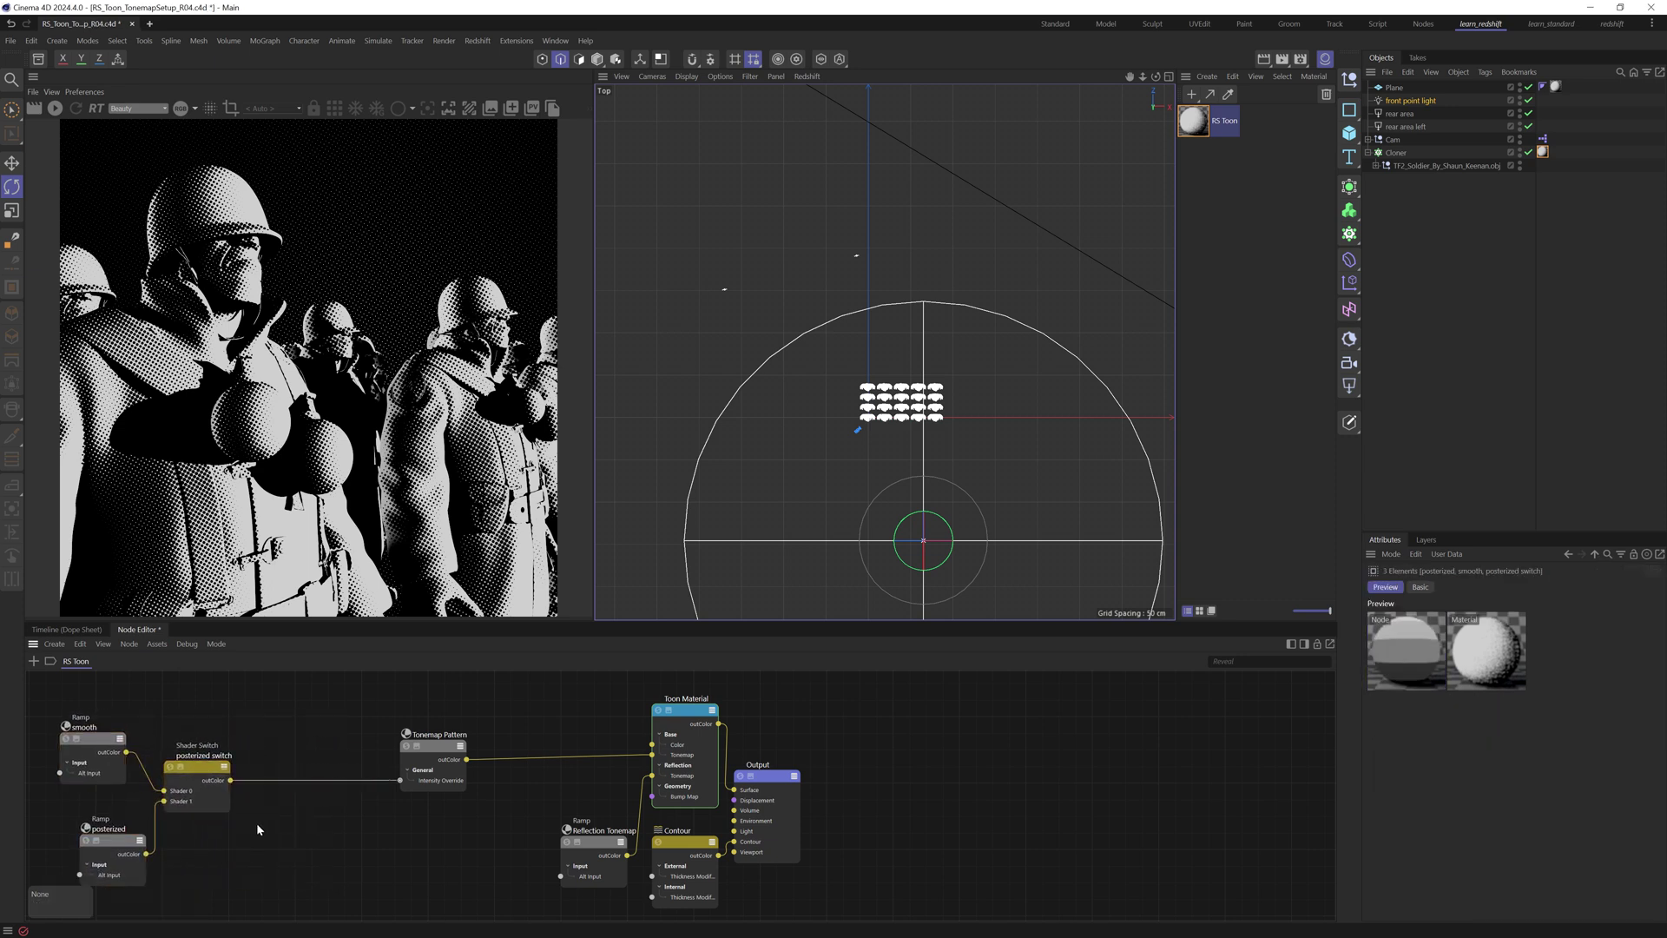
Insert a Color Correct node on the wire after the posterized switch and re-render
key("shift+c")
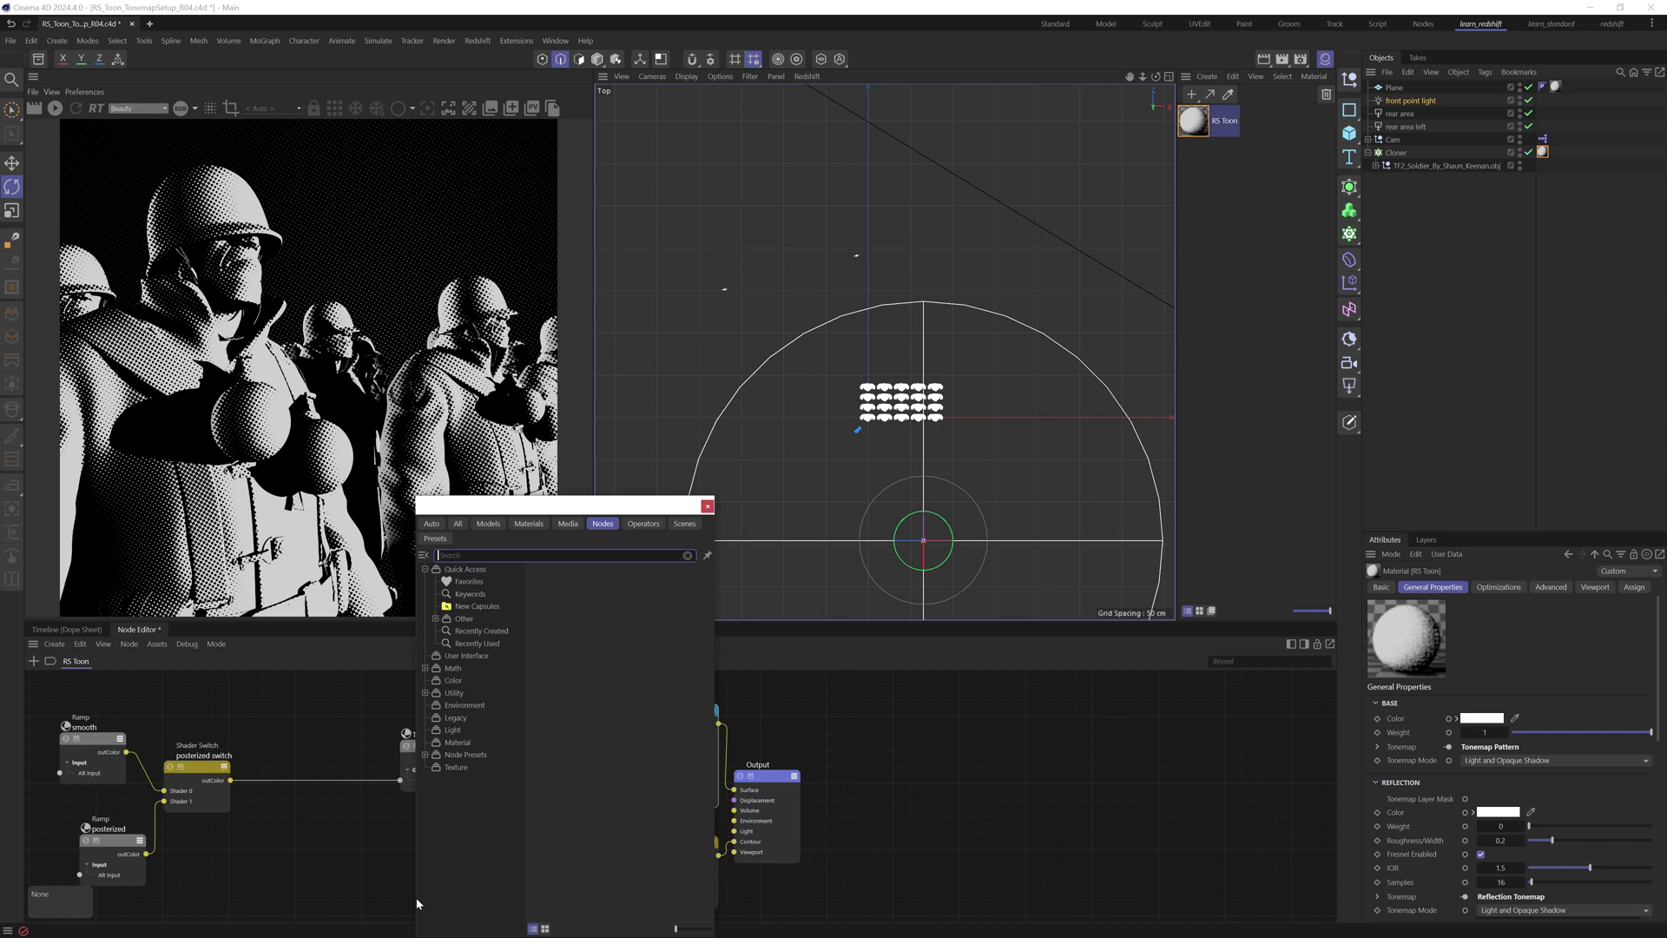
type("col cor")
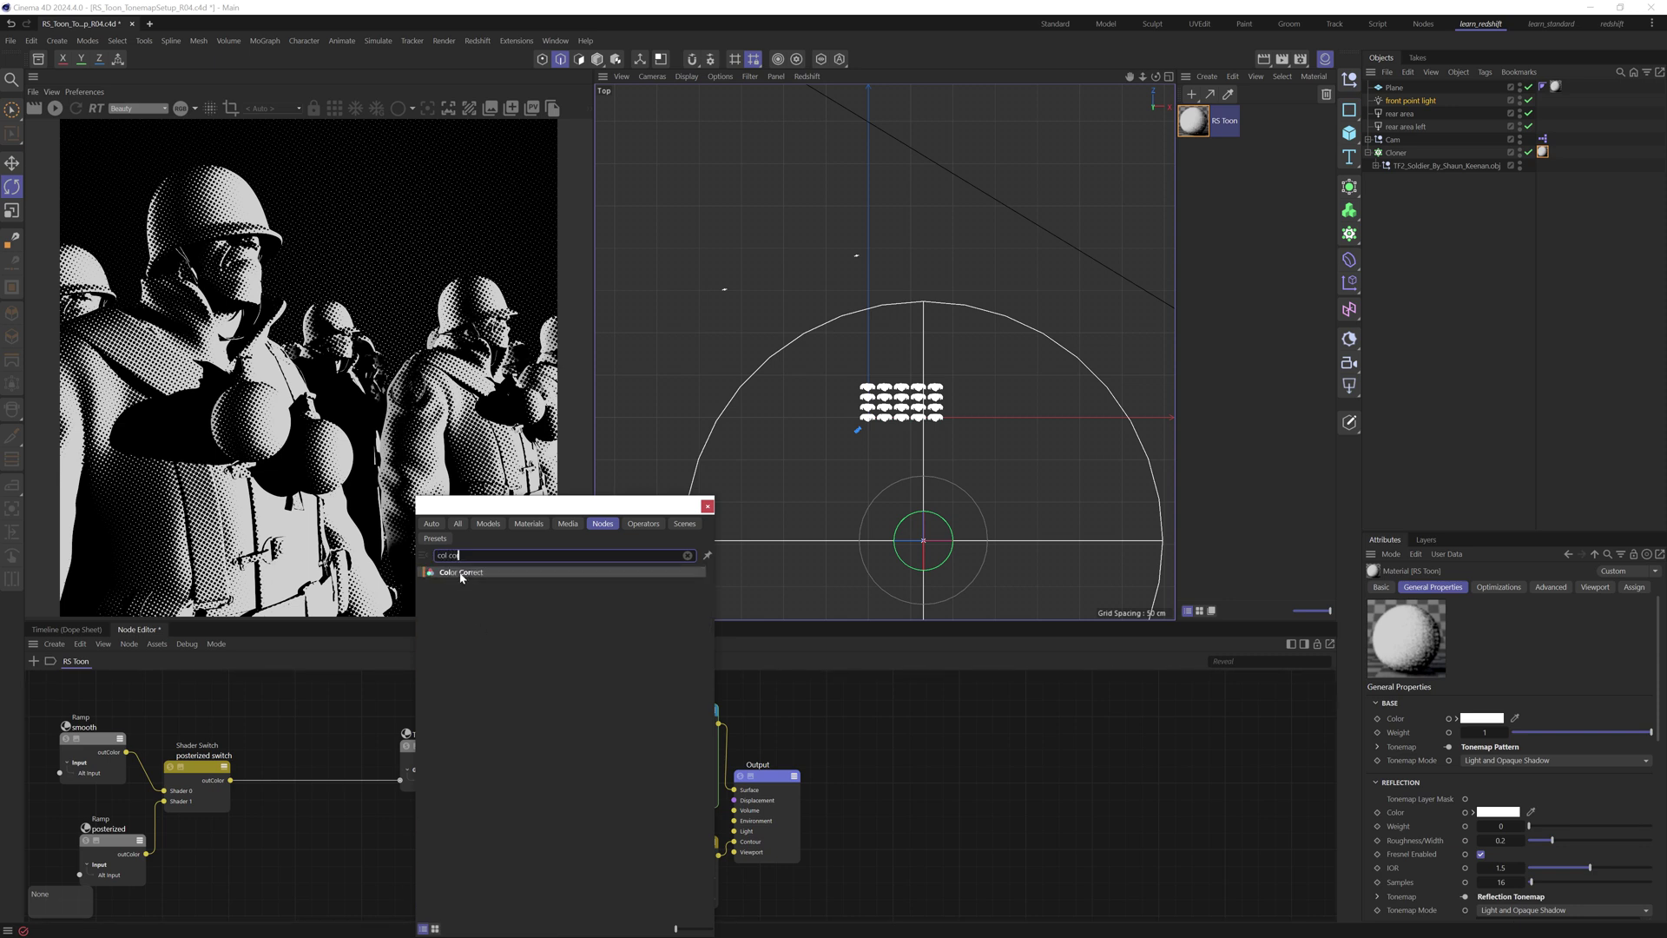
left_click_drag(461, 572, 304, 781)
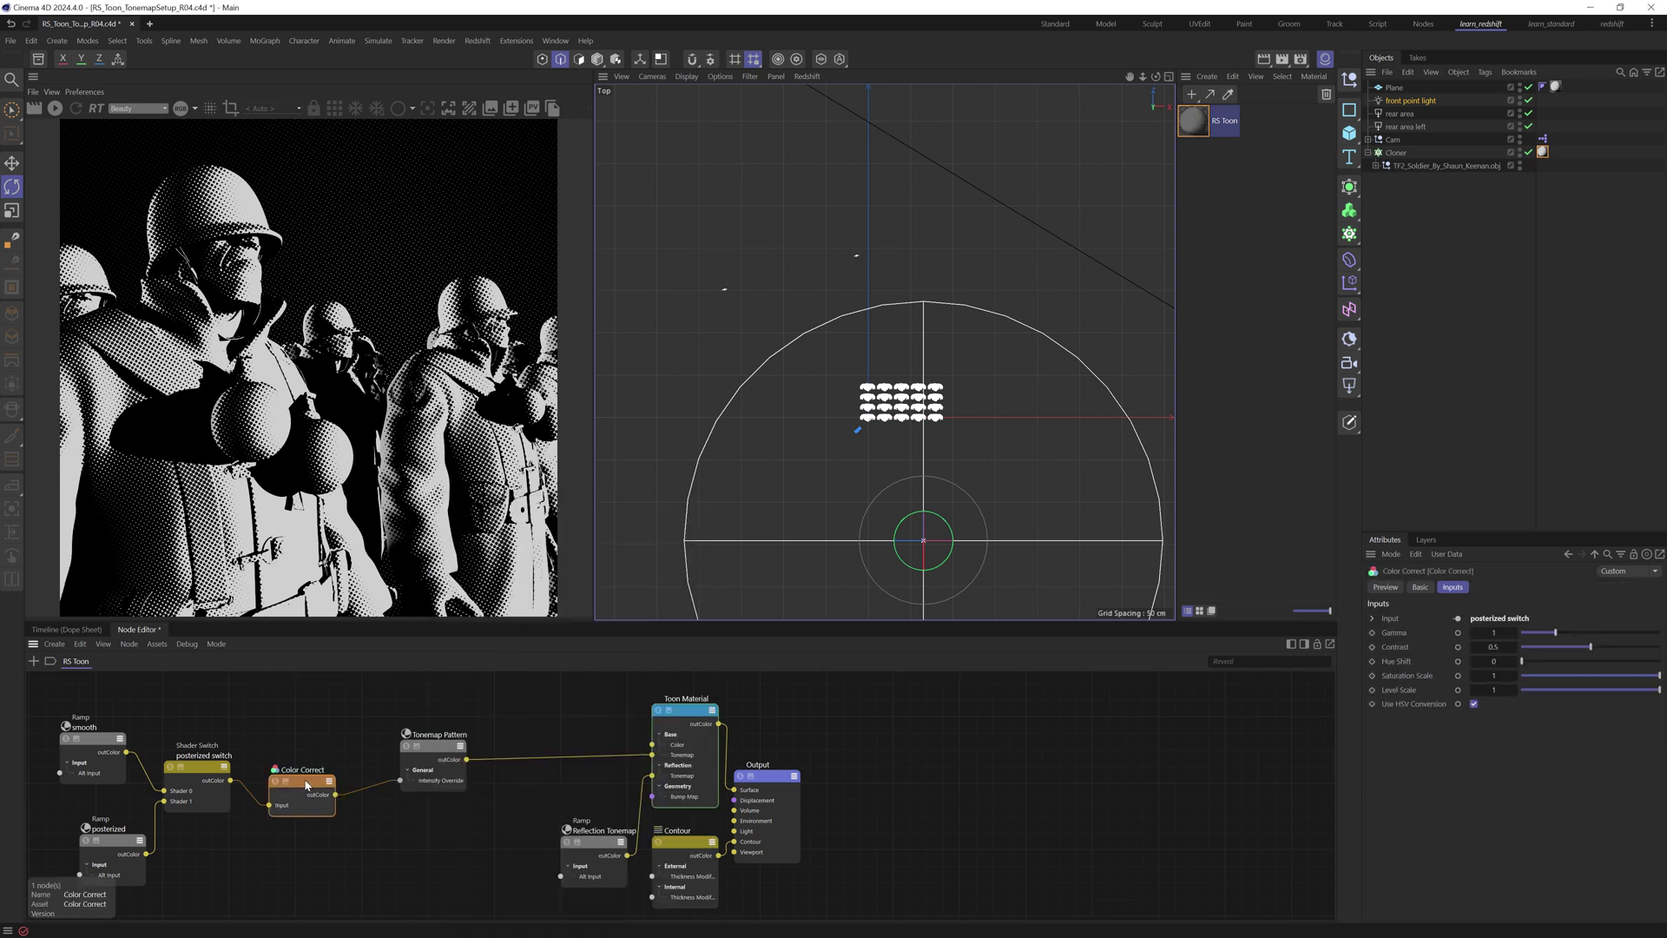
left_click(55, 108)
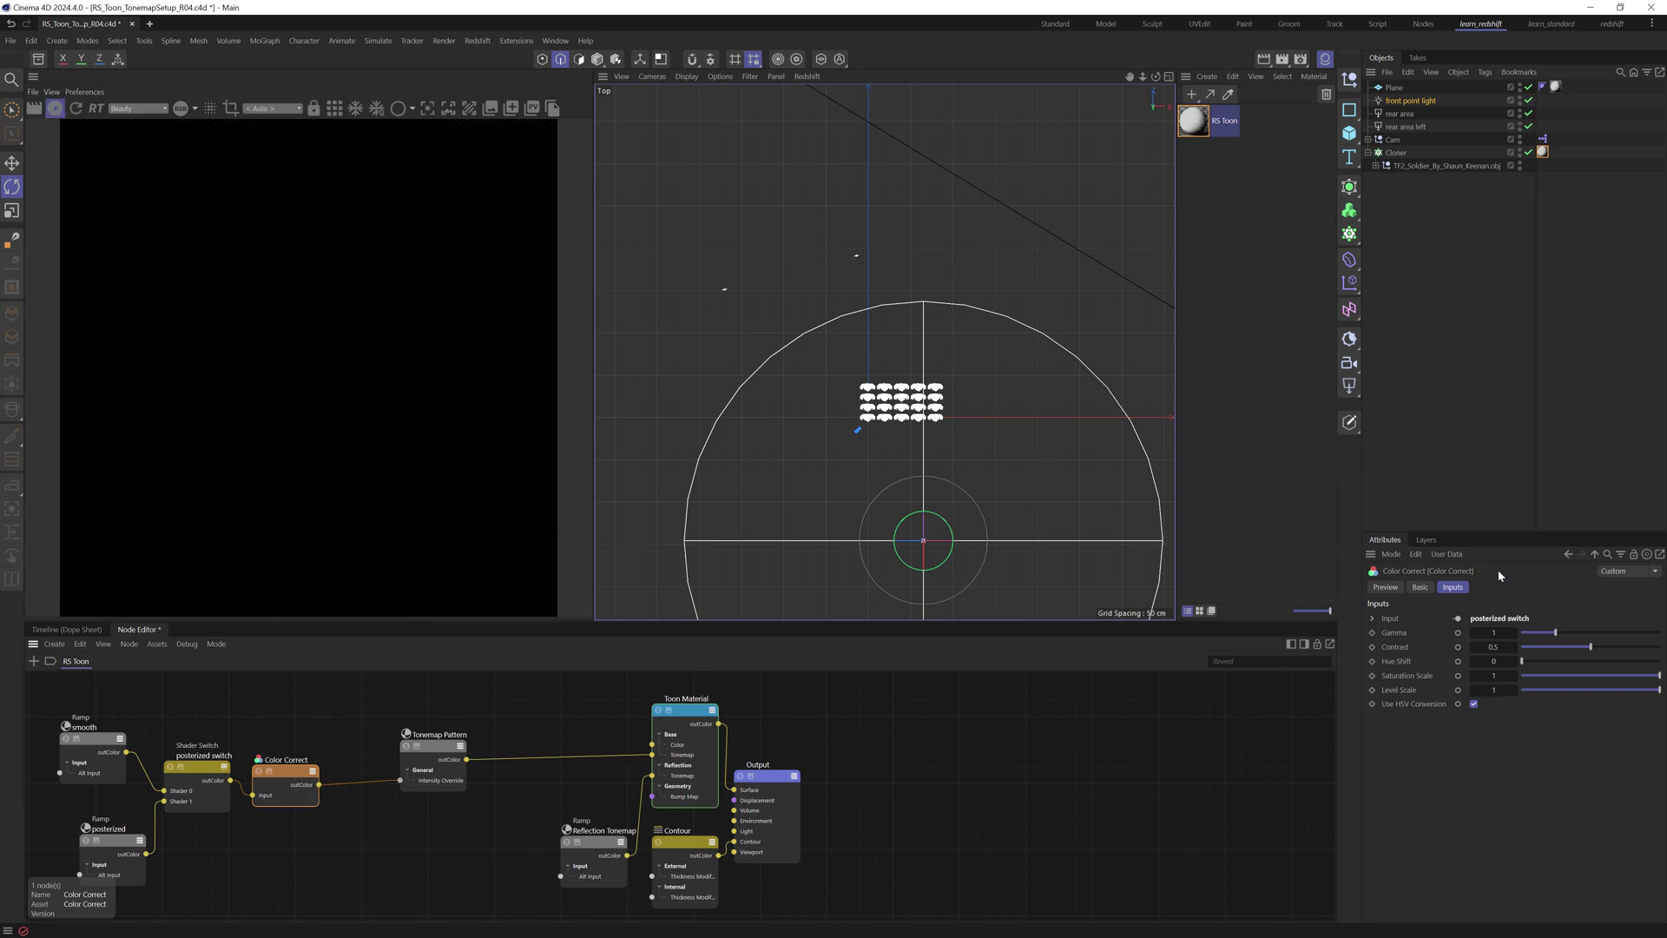
Select the posterized ramp on the switch and raise Color Correct Gamma to 1.812
left_click_drag(1555, 632, 1587, 635)
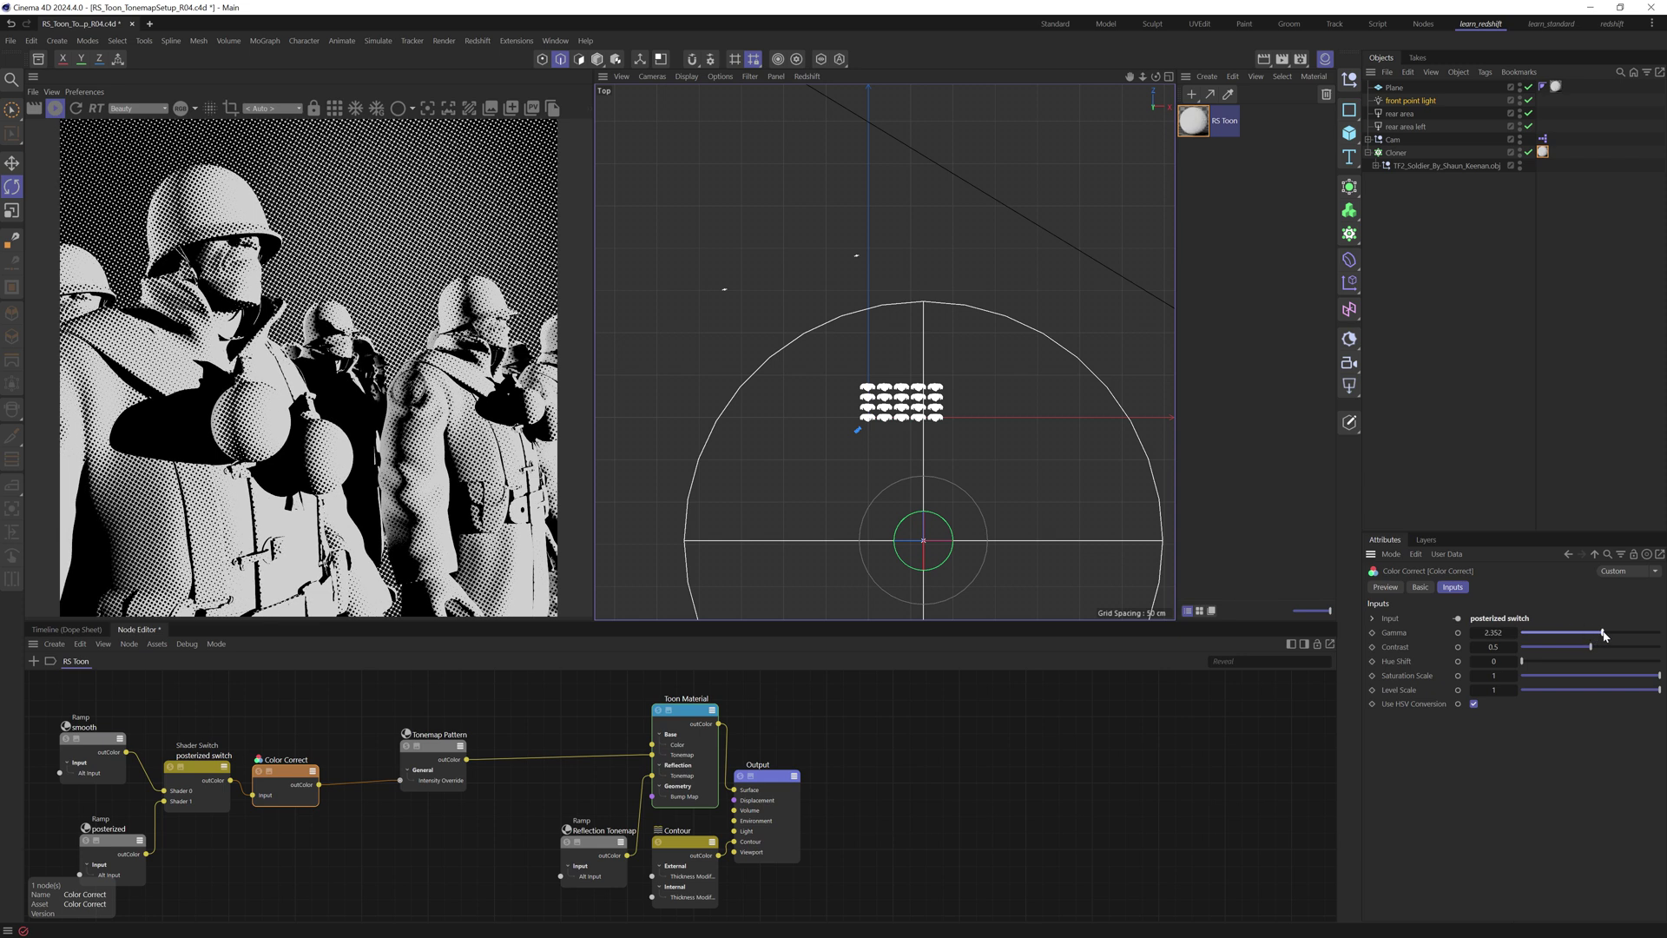
mouse_move(1592, 637)
left_mouse_down()
mouse_move(1546, 641)
mouse_move(1576, 641)
left_mouse_up()
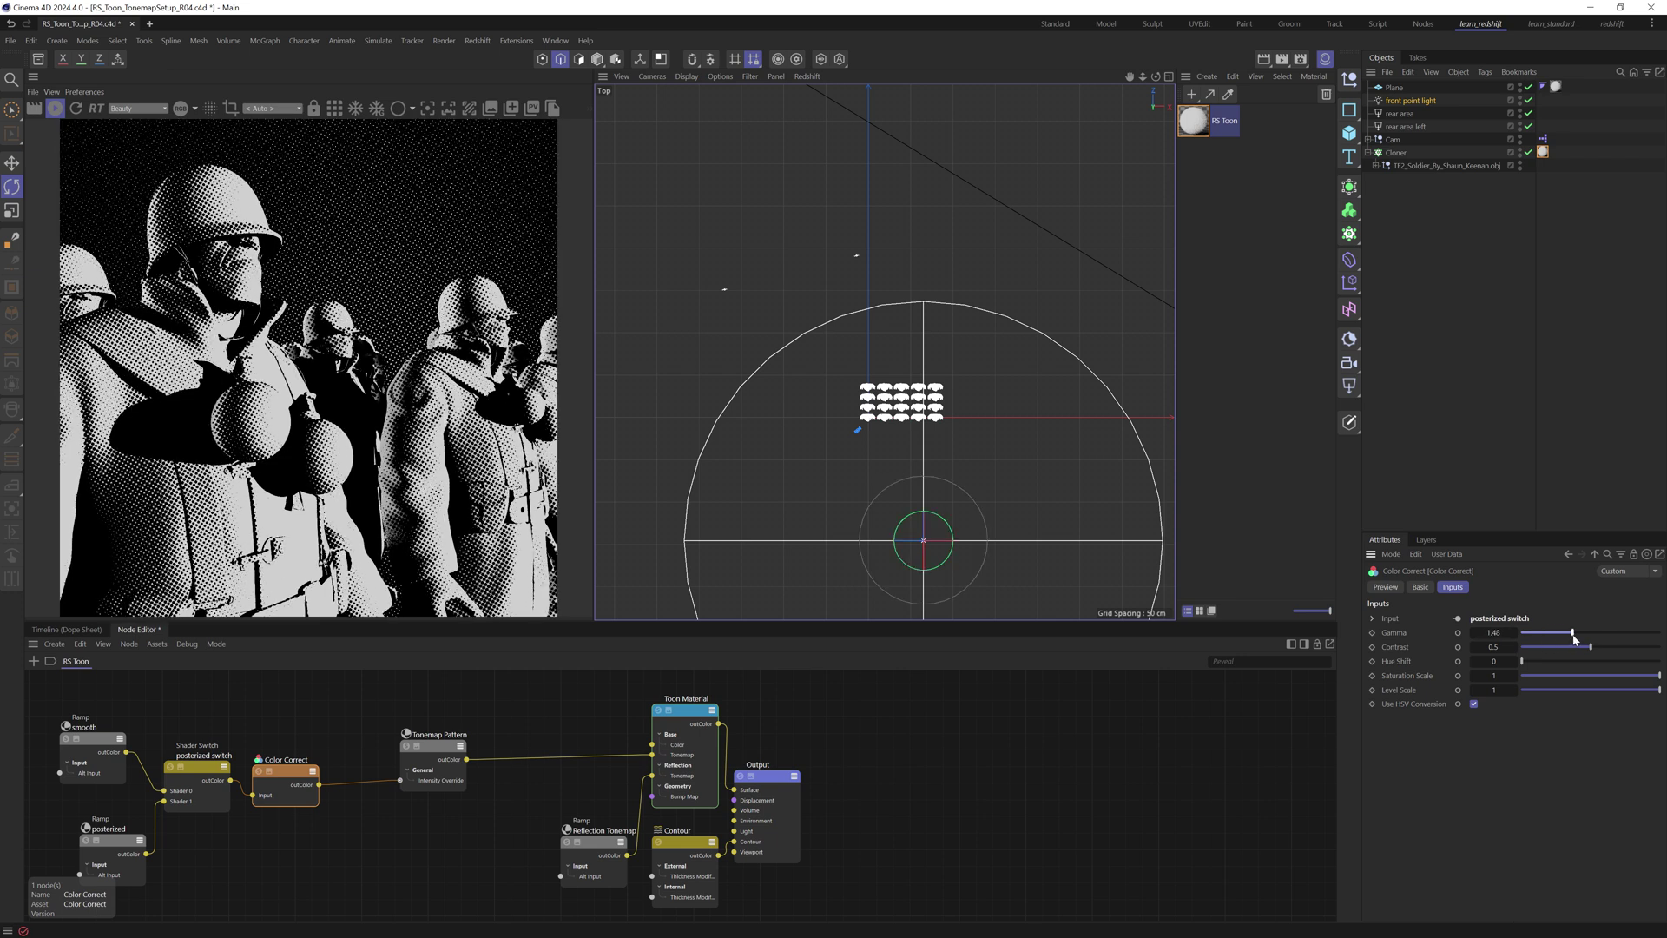
left_click(205, 770)
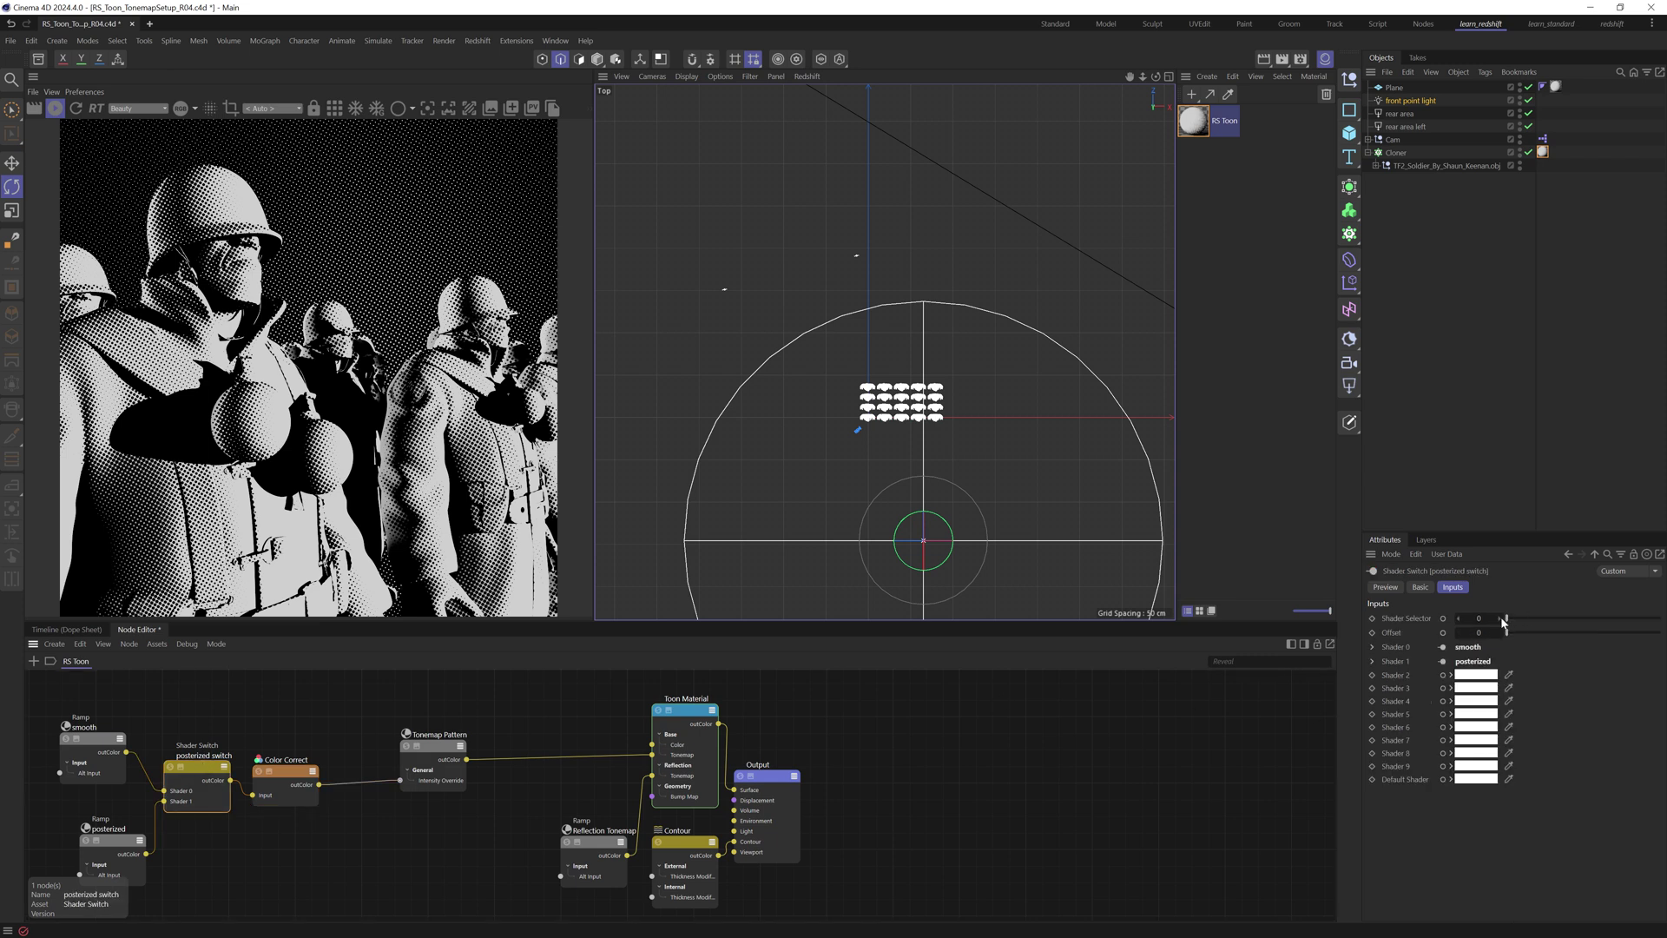
left_click(1503, 619)
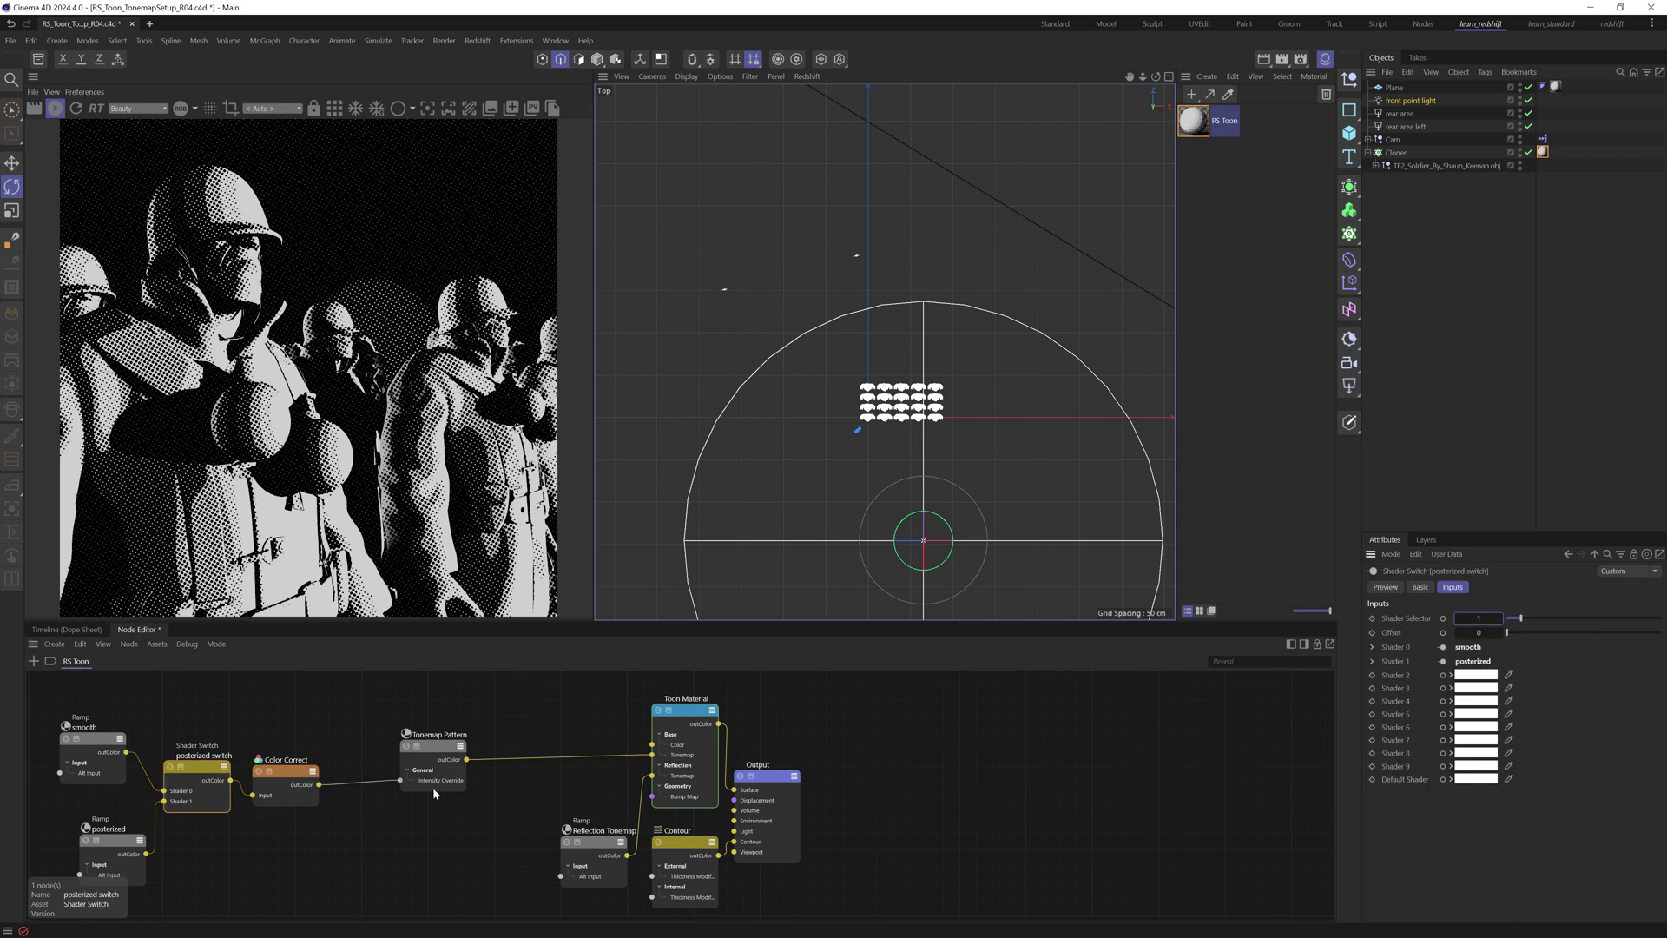
left_click(298, 770)
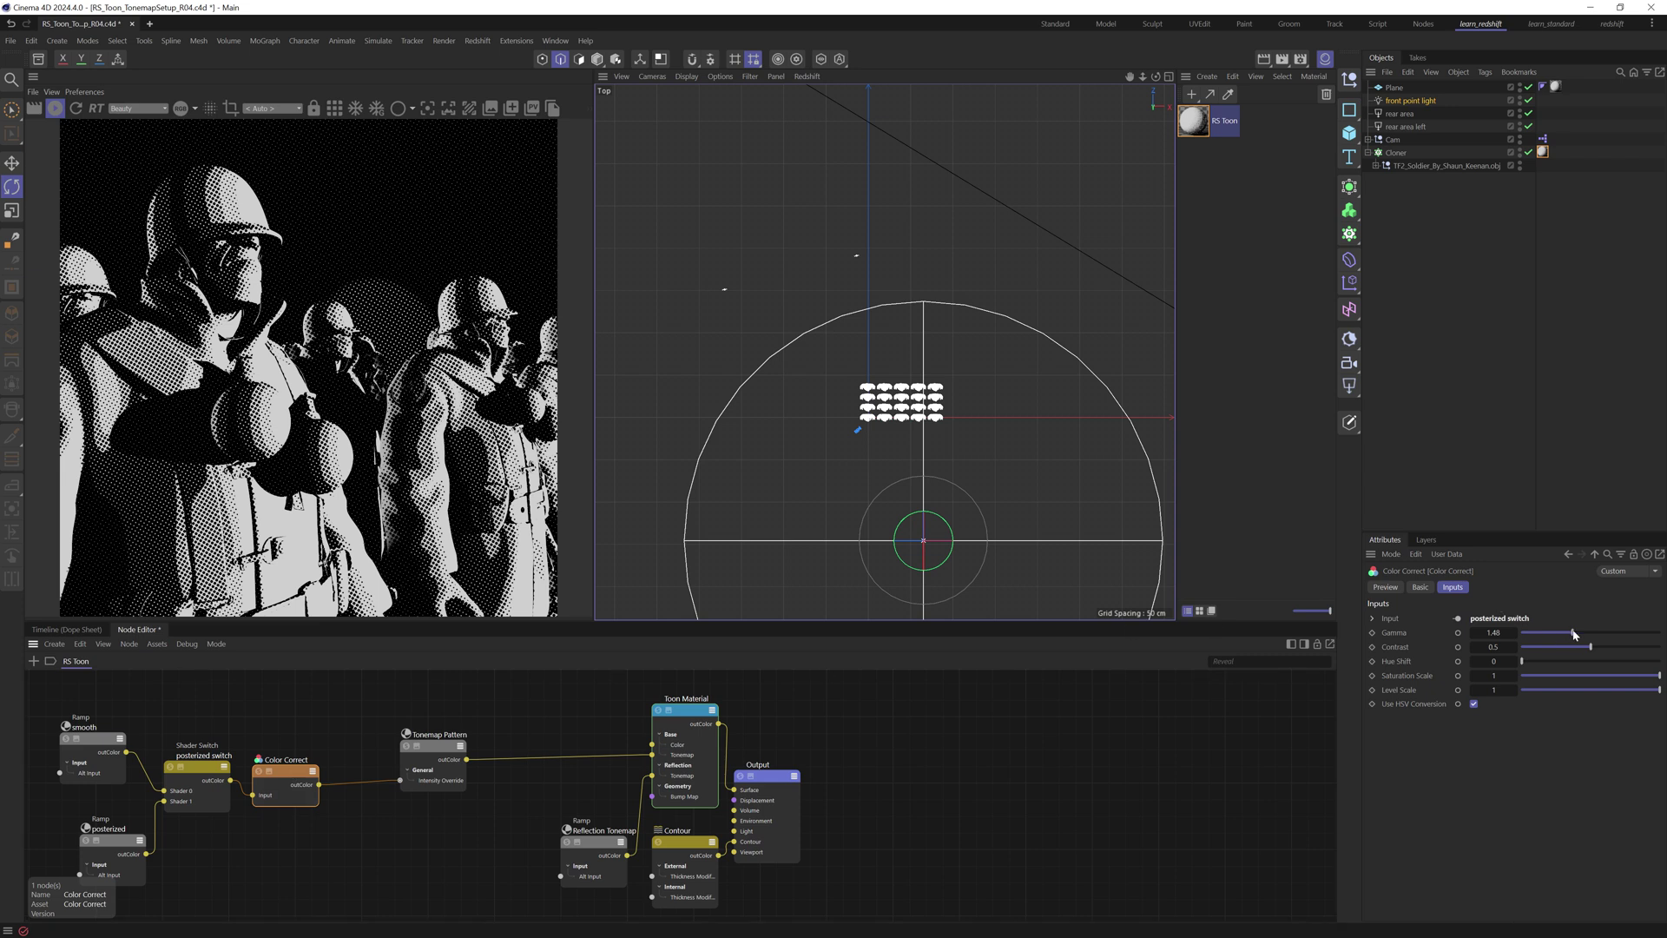
left_click_drag(1573, 635, 1585, 635)
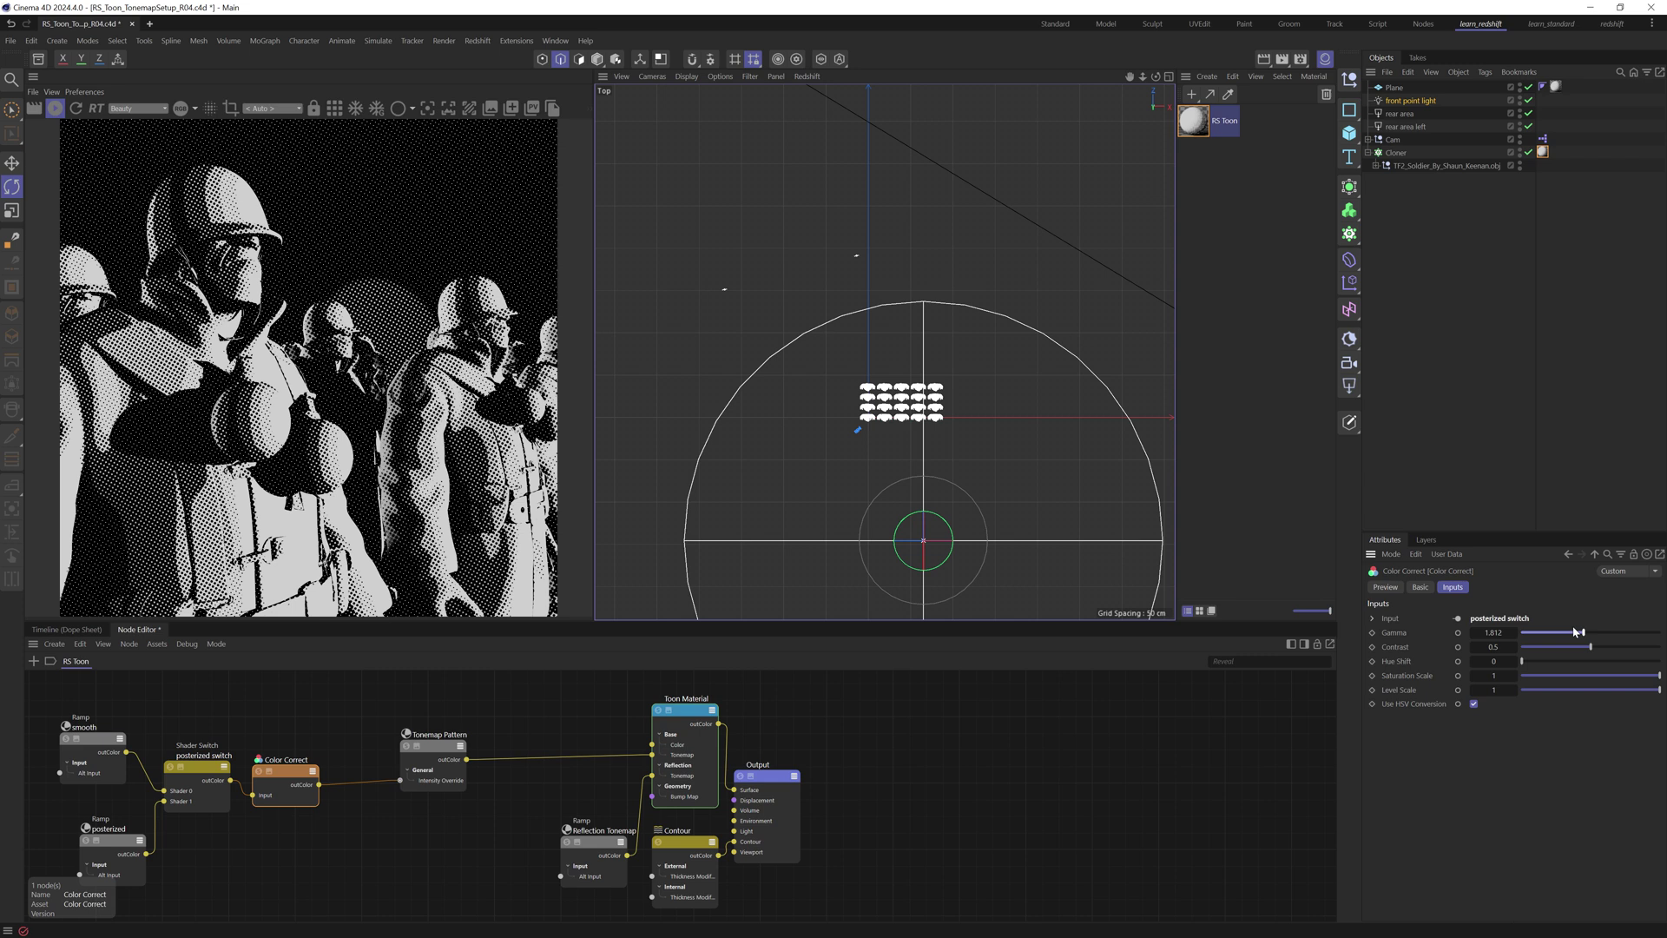
Add a Ramp node level with the Tonemap Pattern
left_click(520, 850)
key("shift+c")
type("ramp")
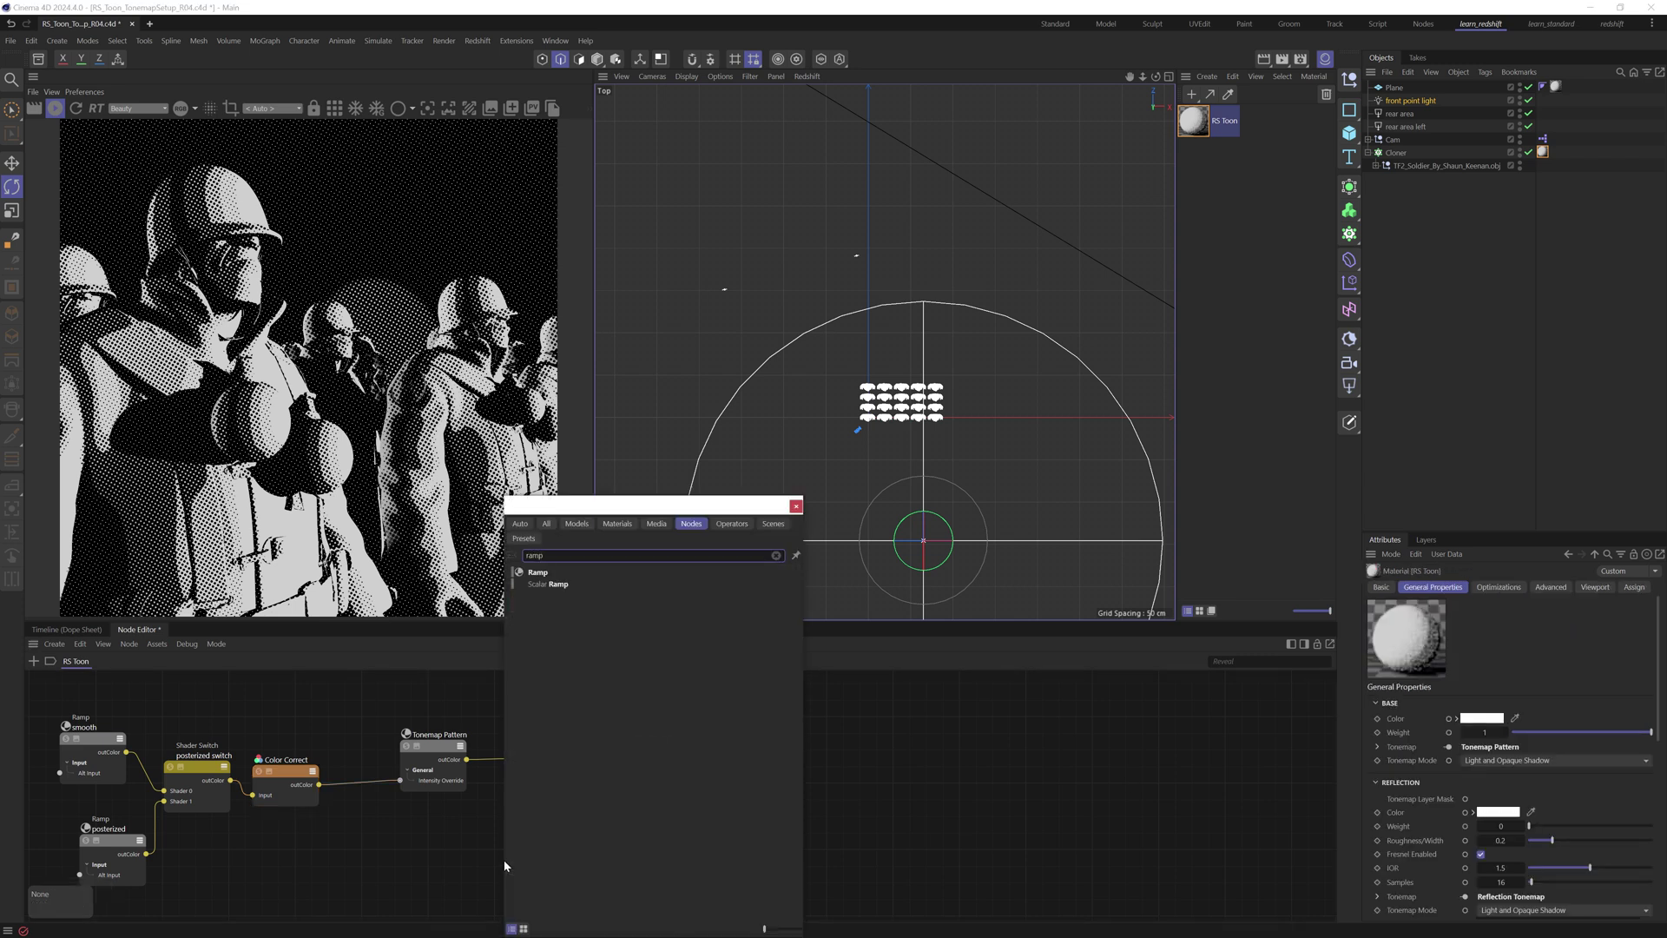
key("Return")
left_click_drag(521, 872, 652, 745)
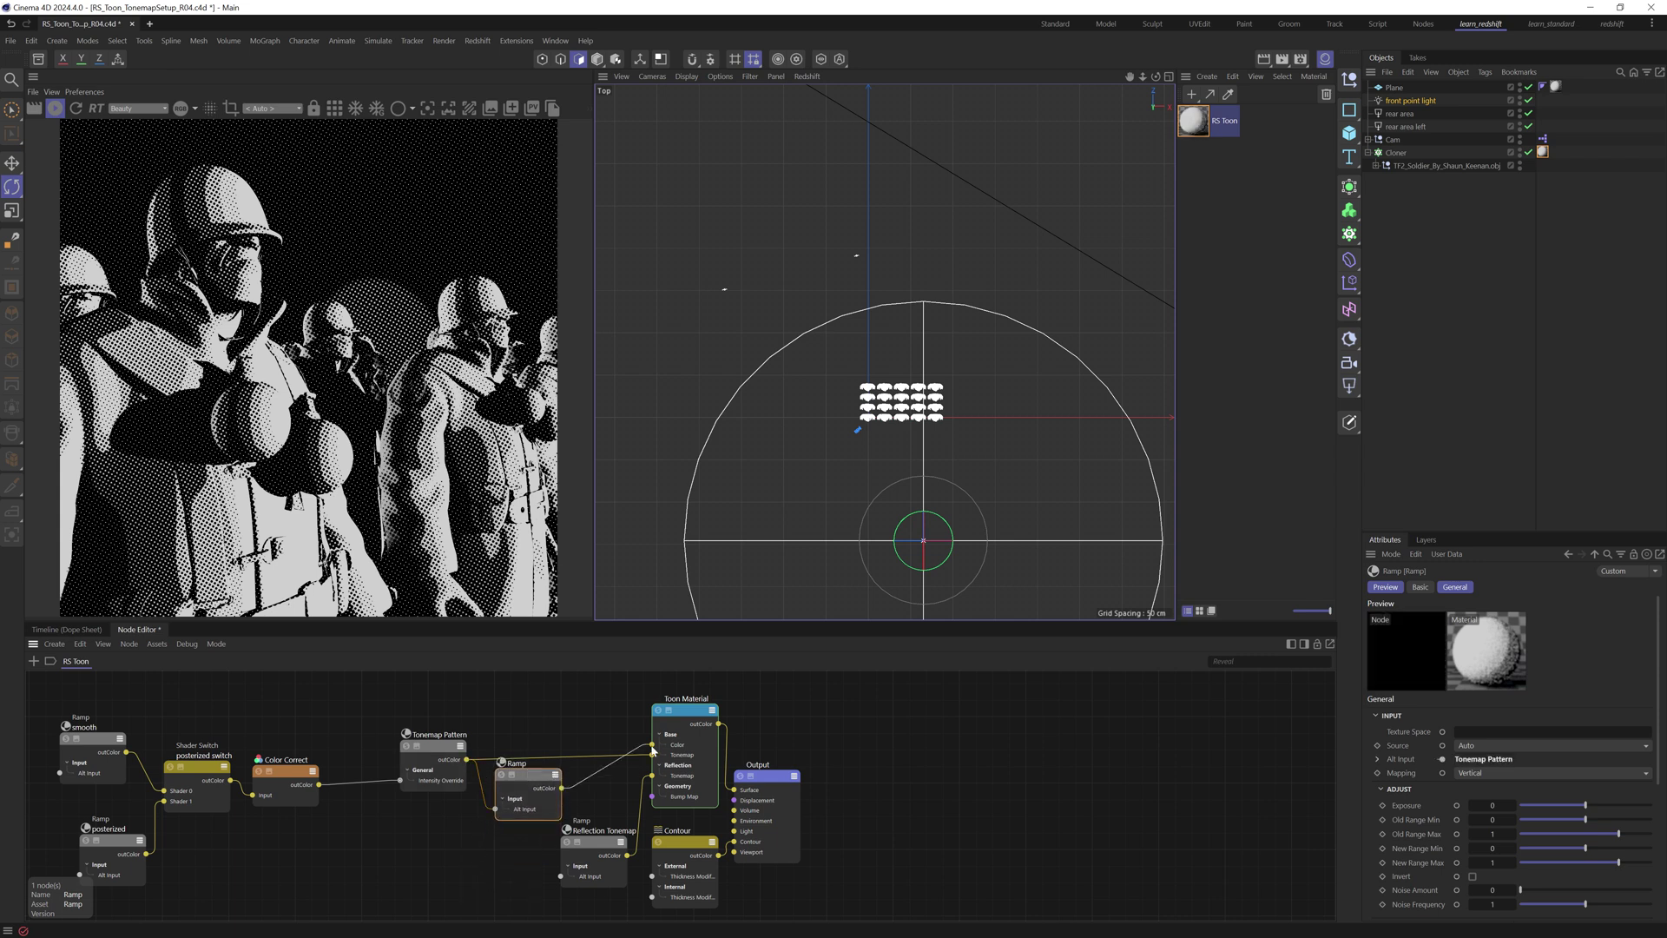
left_click_drag(539, 778, 552, 749)
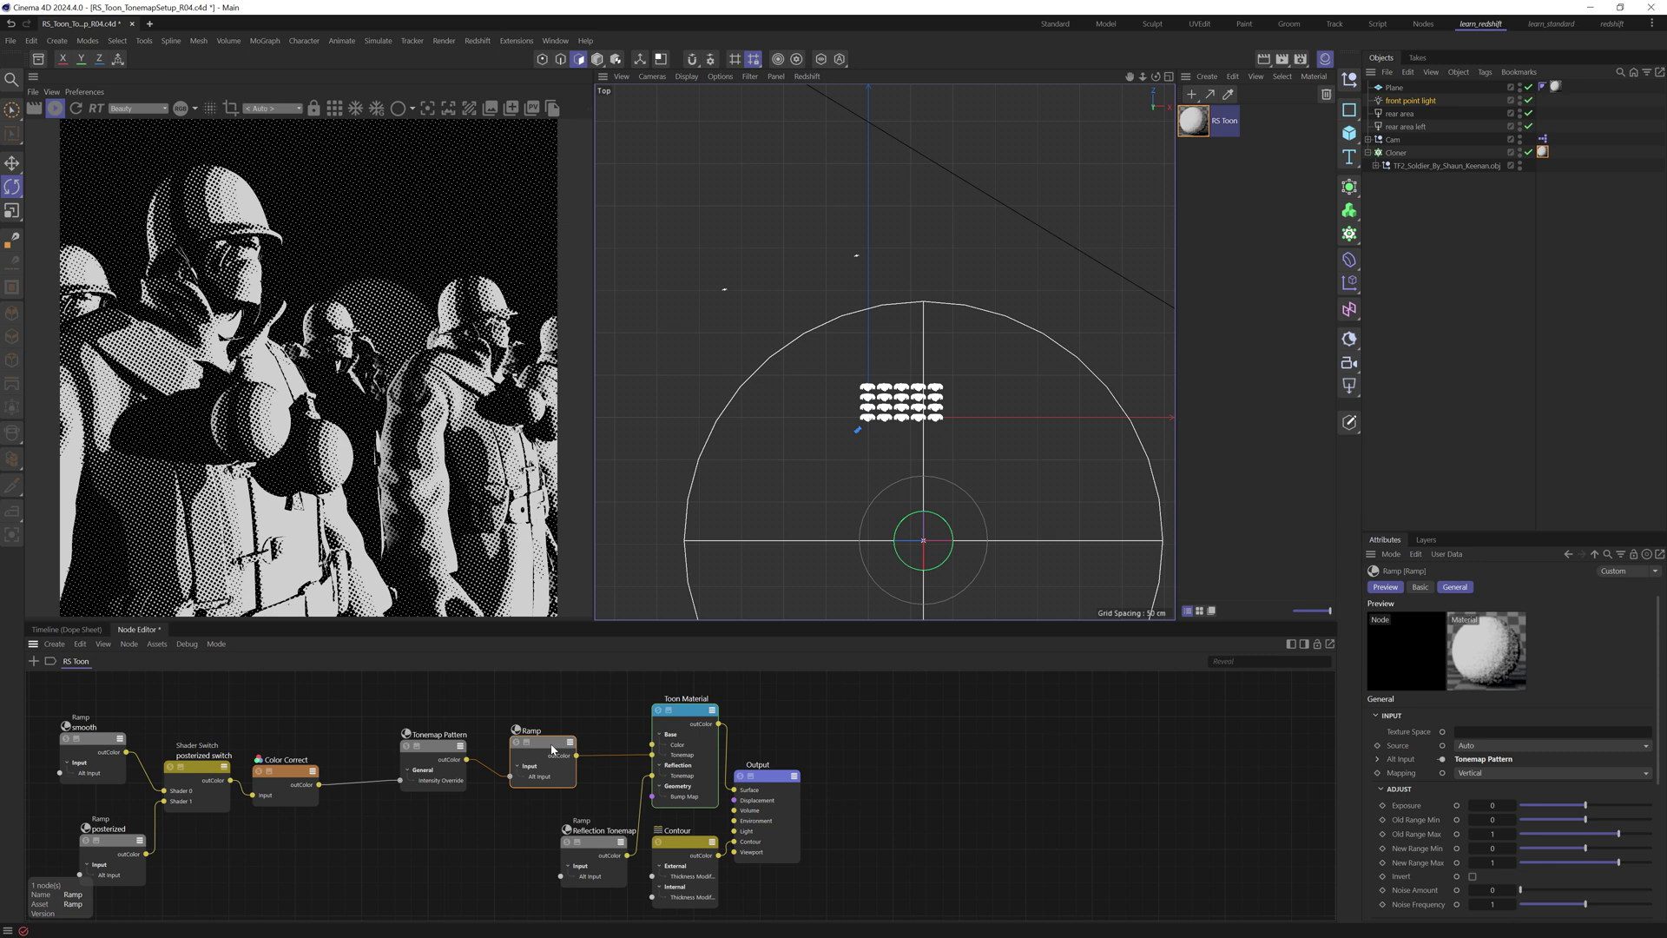
Apply the Black Violet Orange gradient preset to the new ramp
scroll(1656, 618, "down", 5)
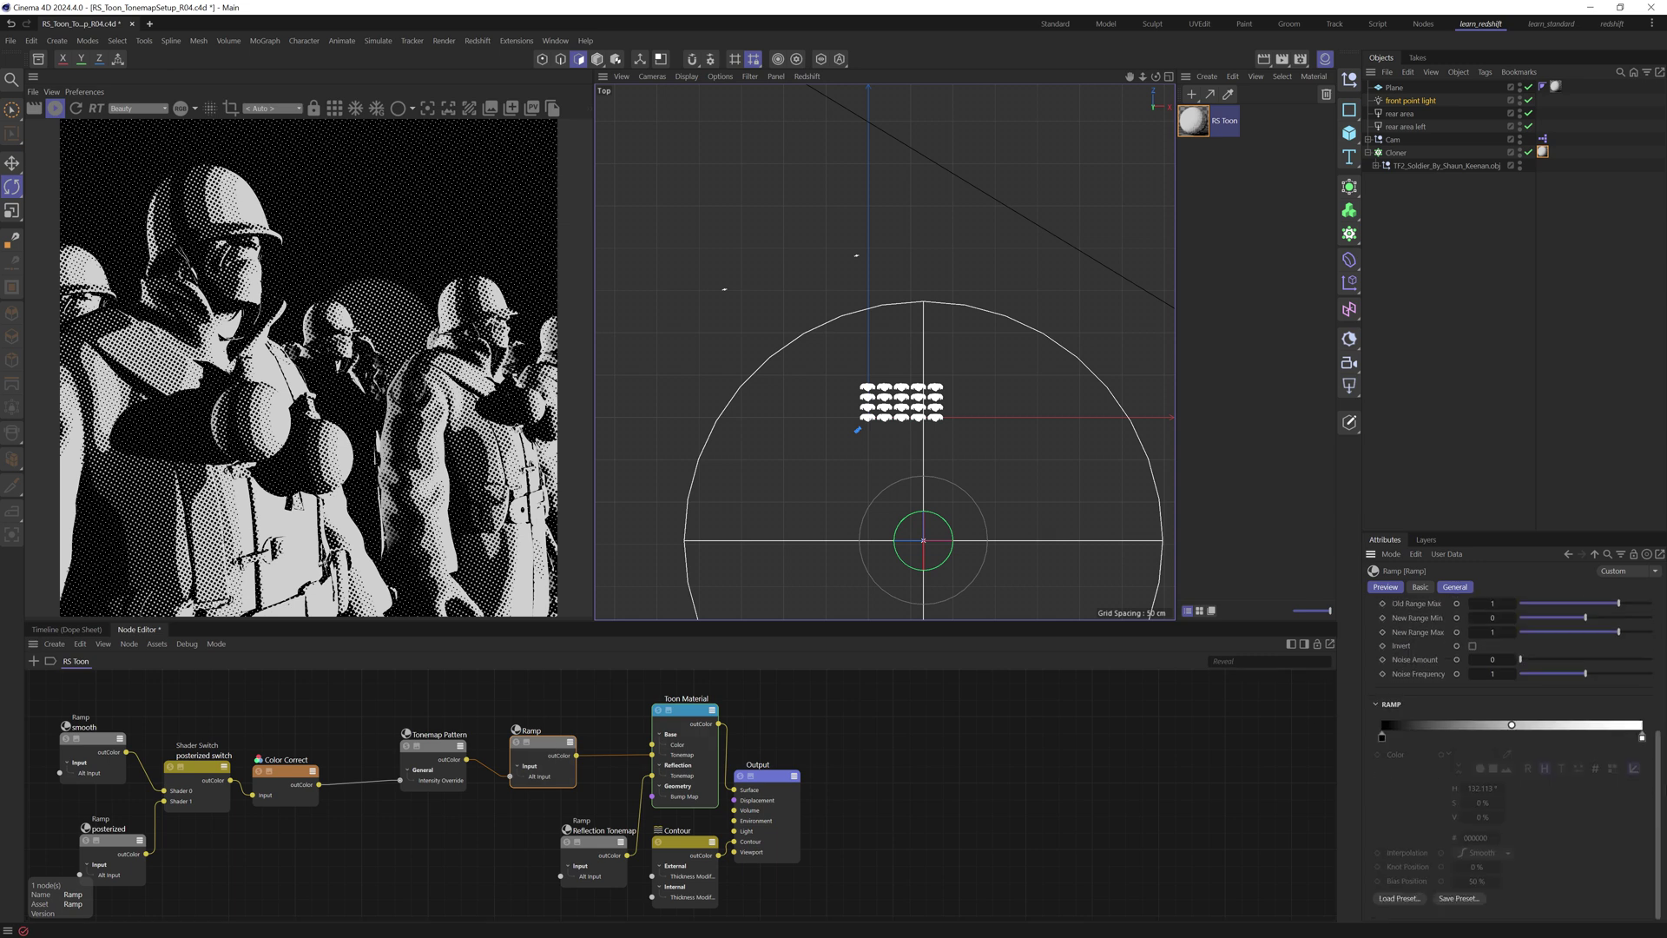
left_click(1418, 899)
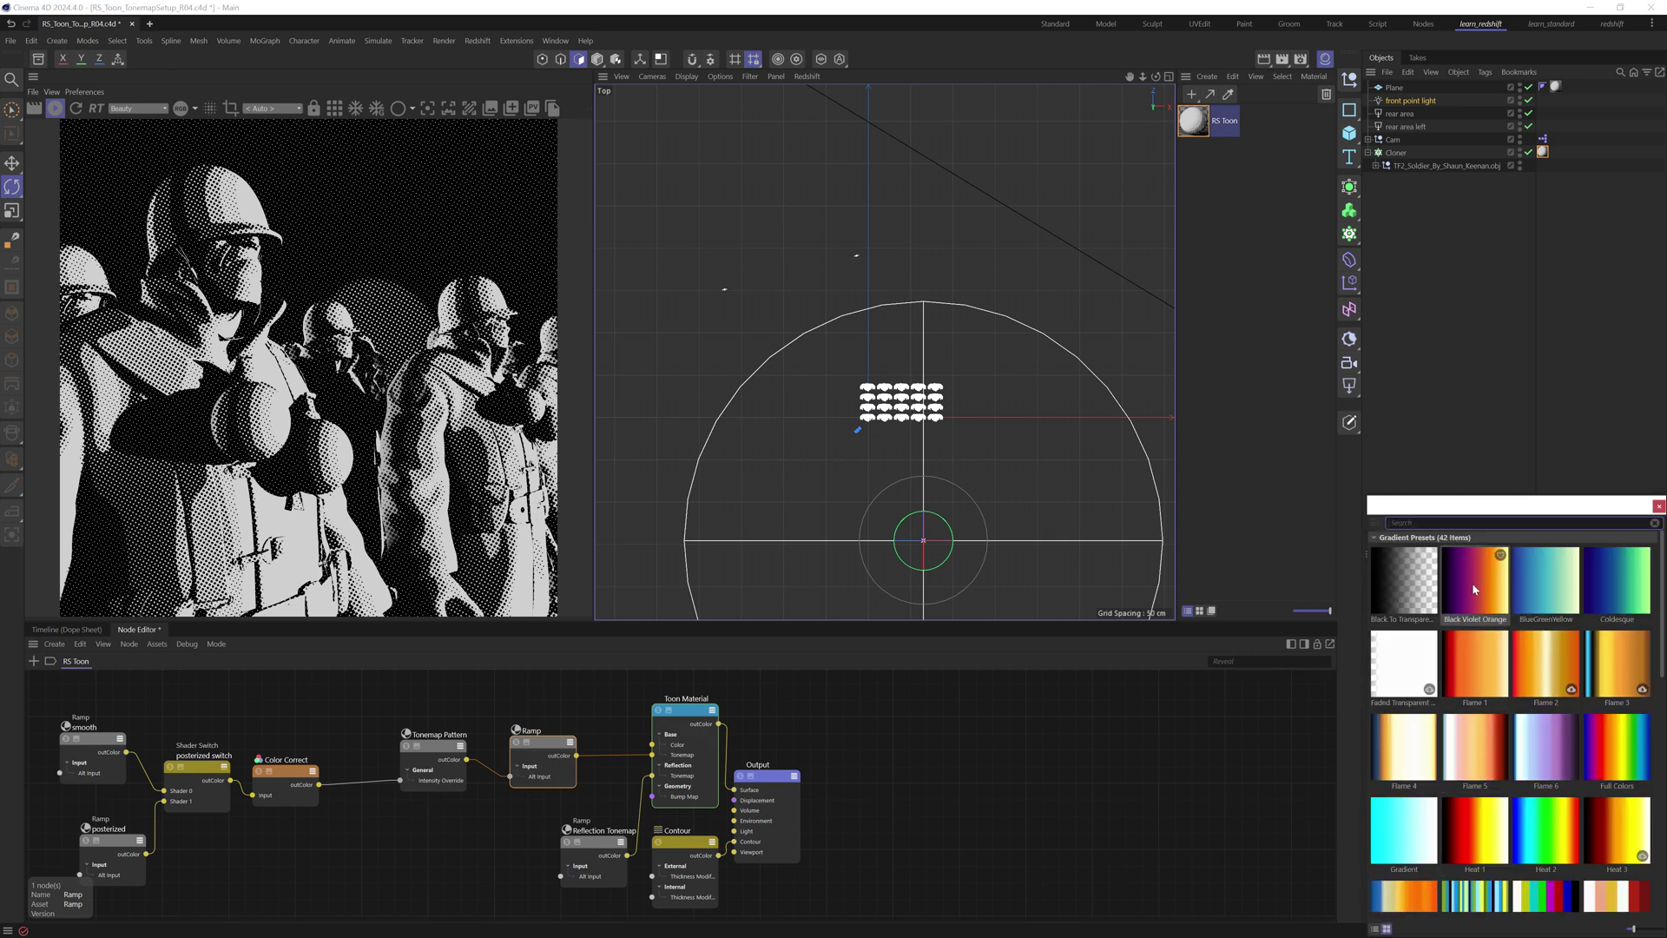
double_click(1463, 598)
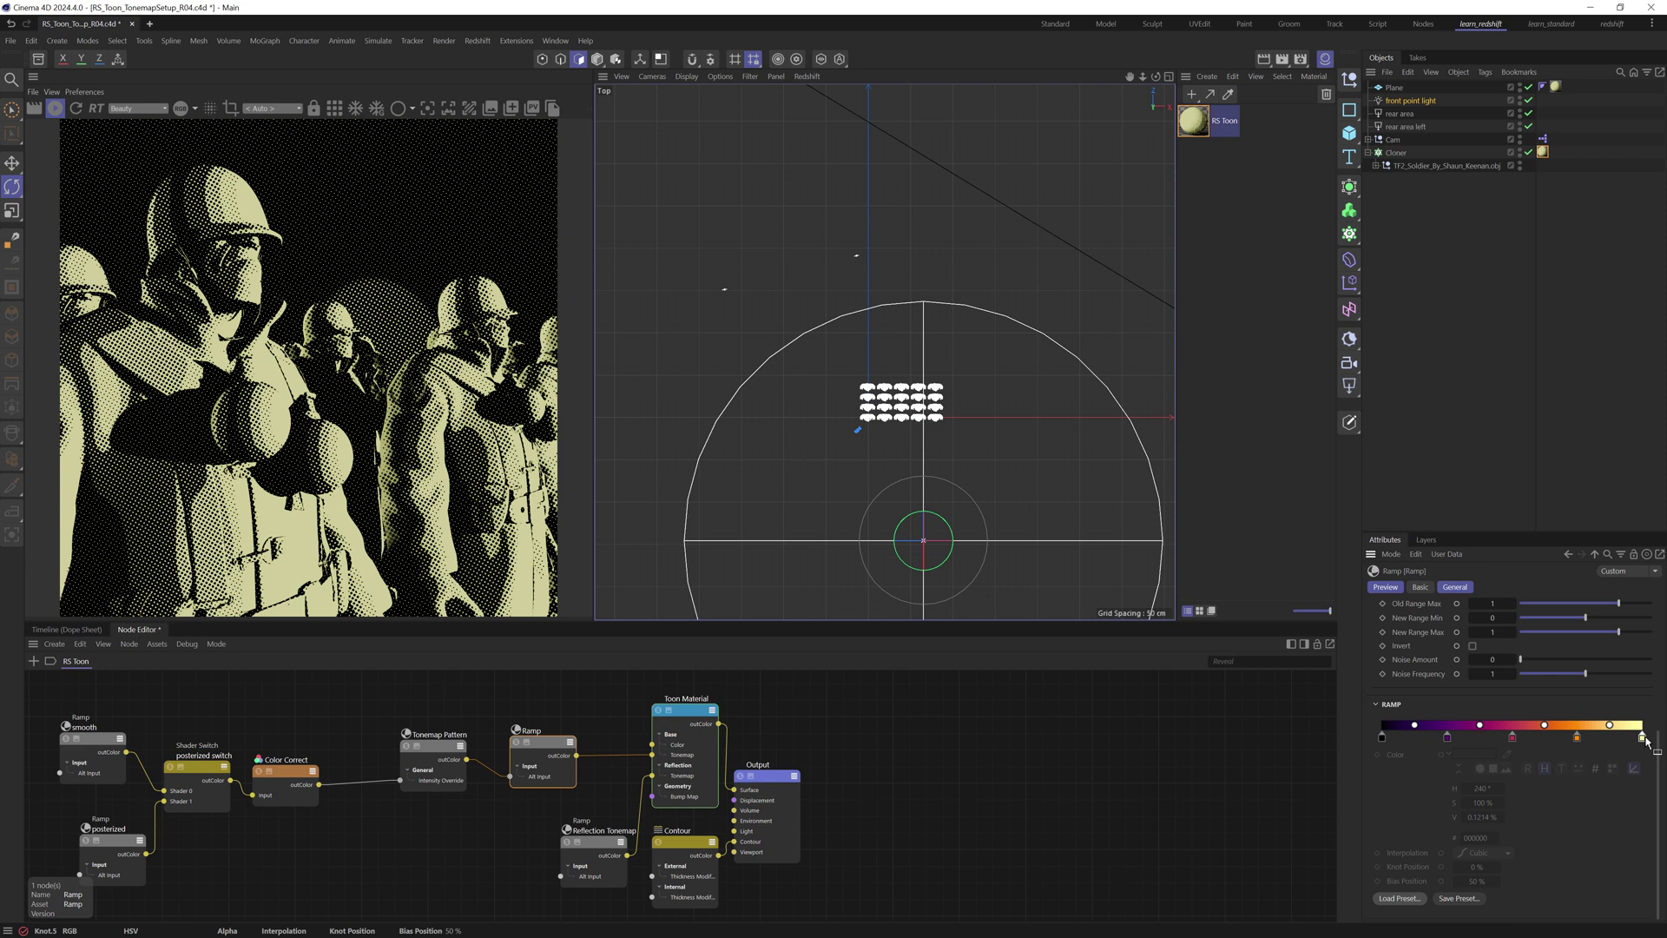
Save an incremental version, wire the Shader Switch output into the Ramp, and re-render
key("ctrl+alt+s")
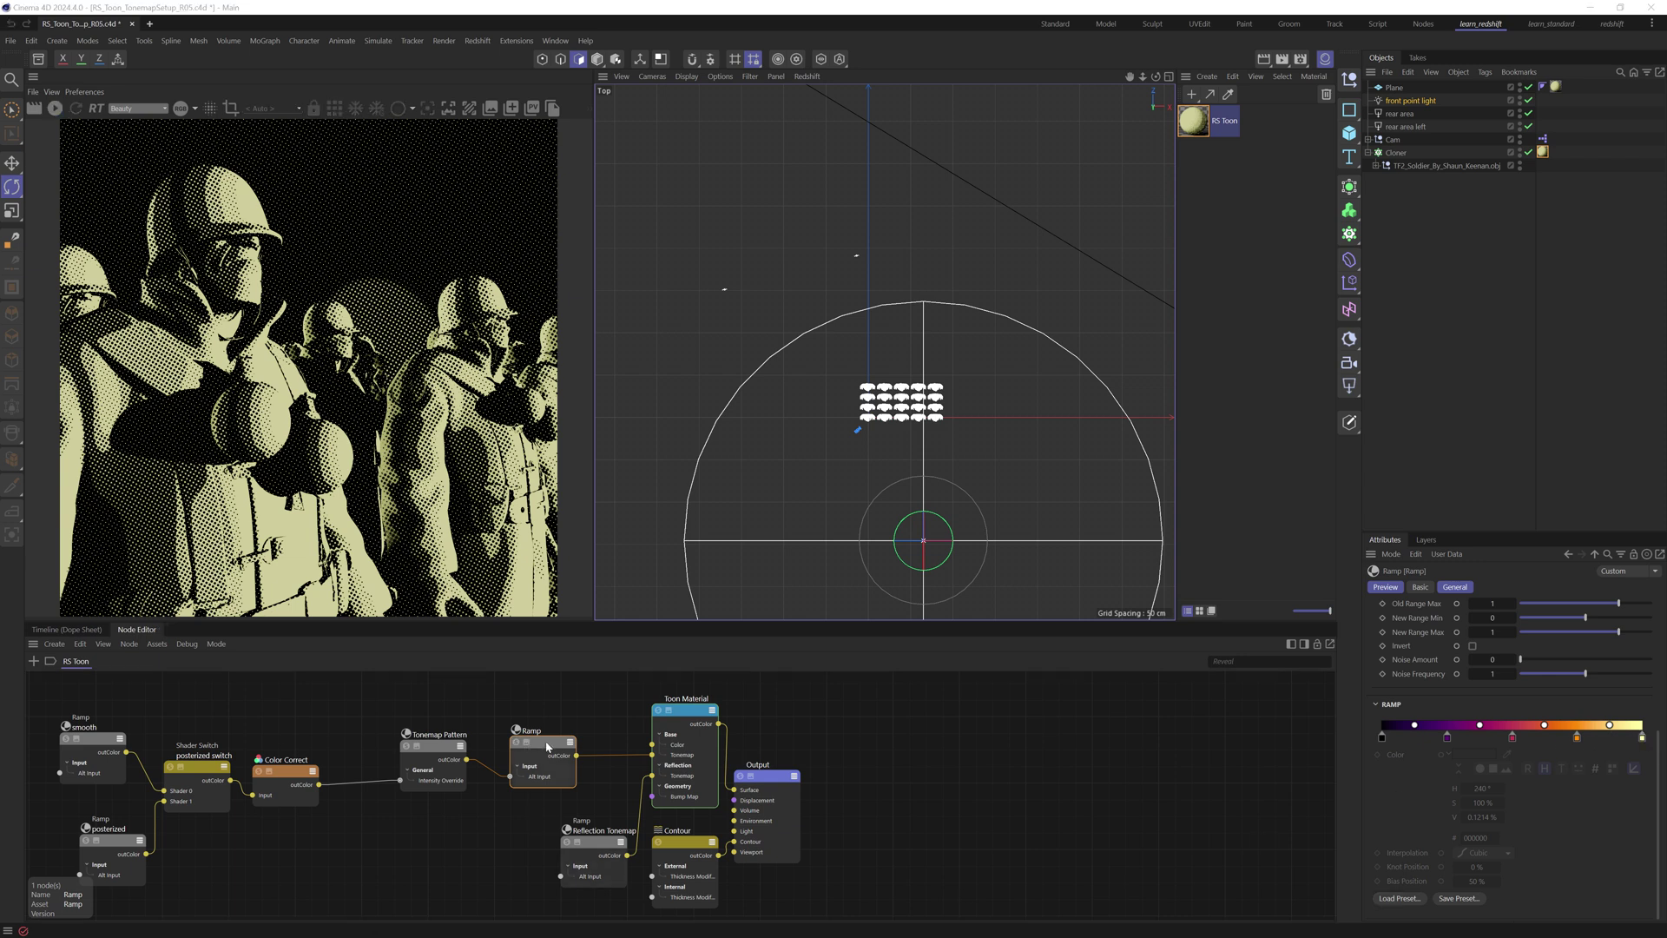
left_click_drag(548, 744, 519, 816)
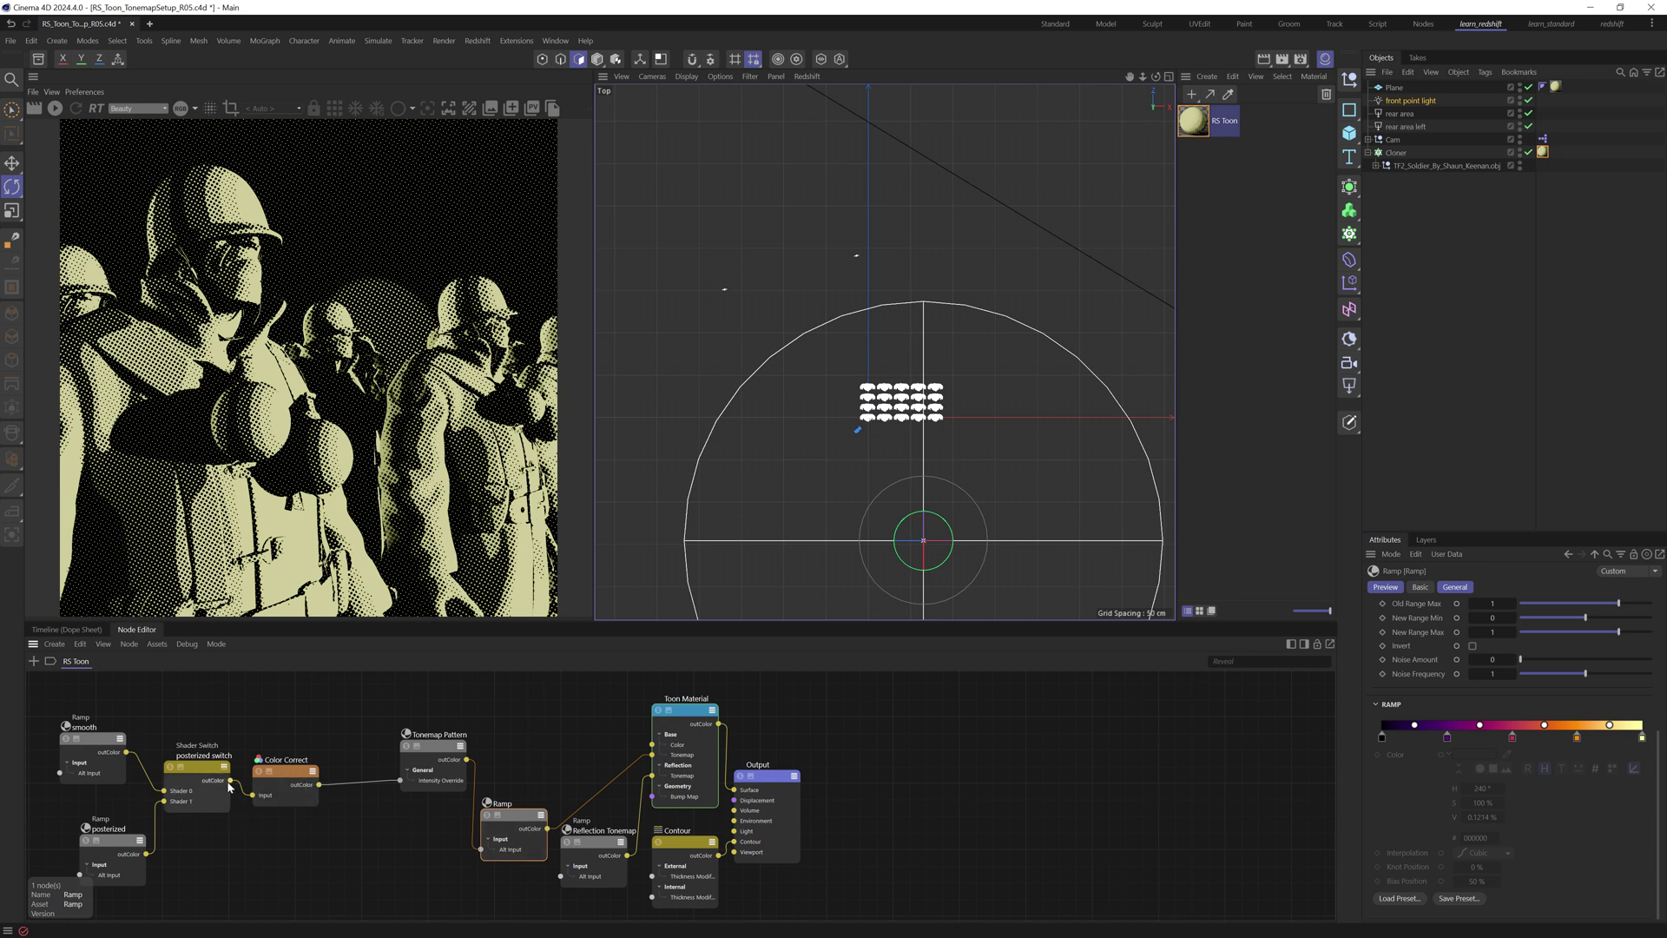
left_click_drag(231, 782, 481, 851)
left_click(55, 108)
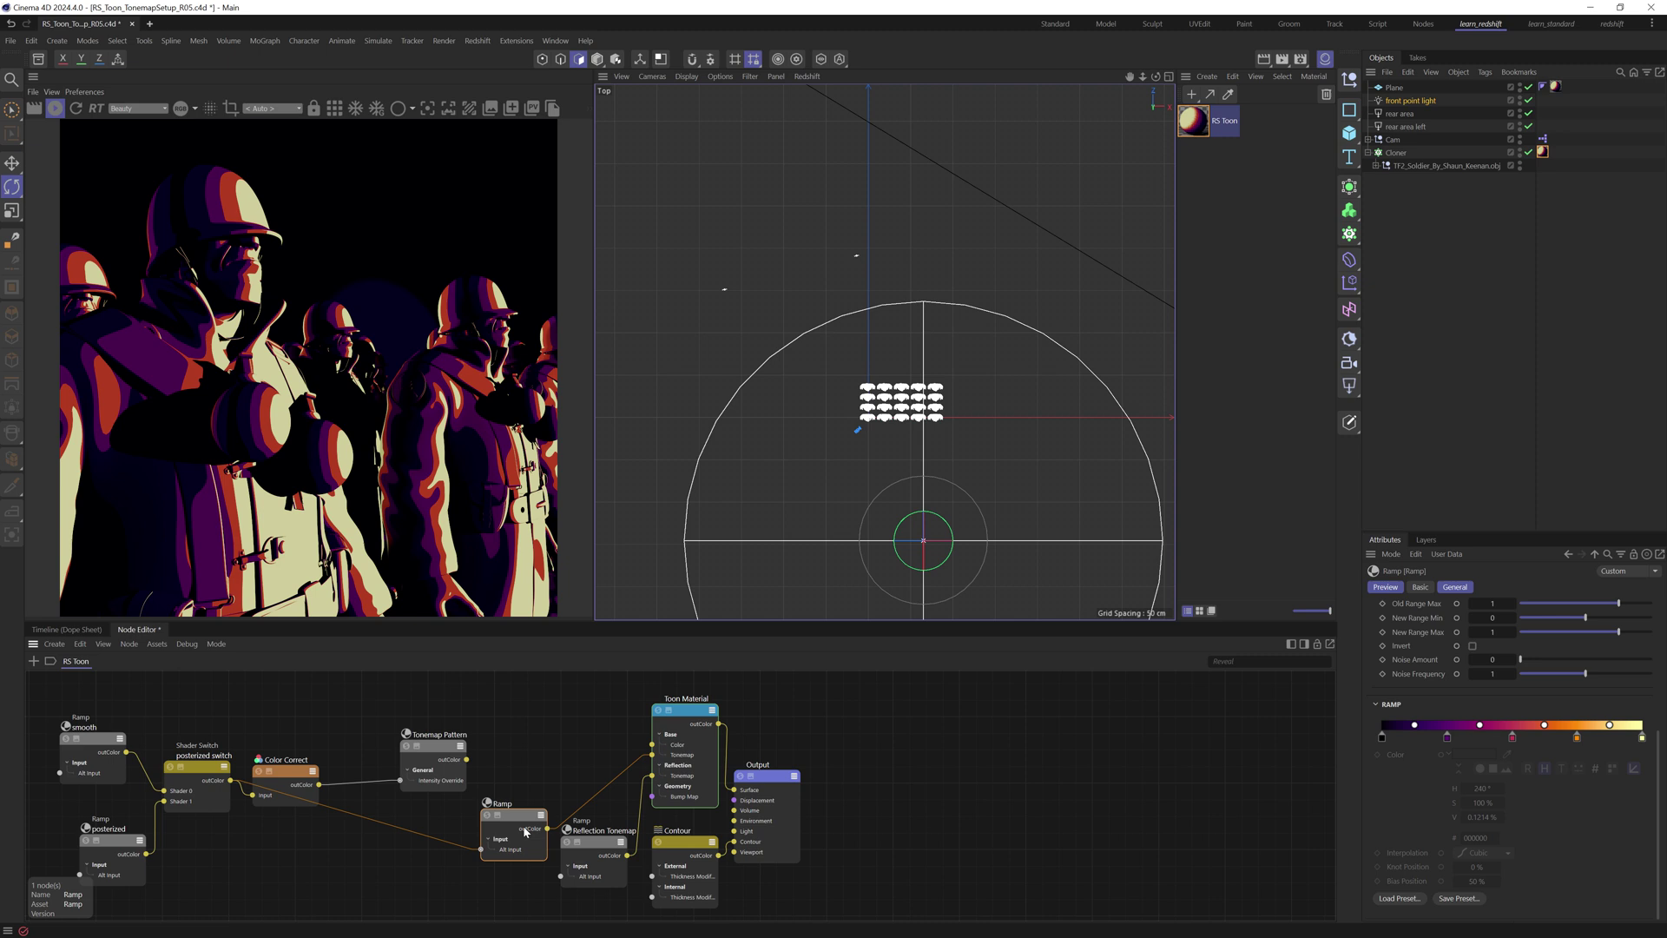
left_click_drag(521, 818, 383, 831)
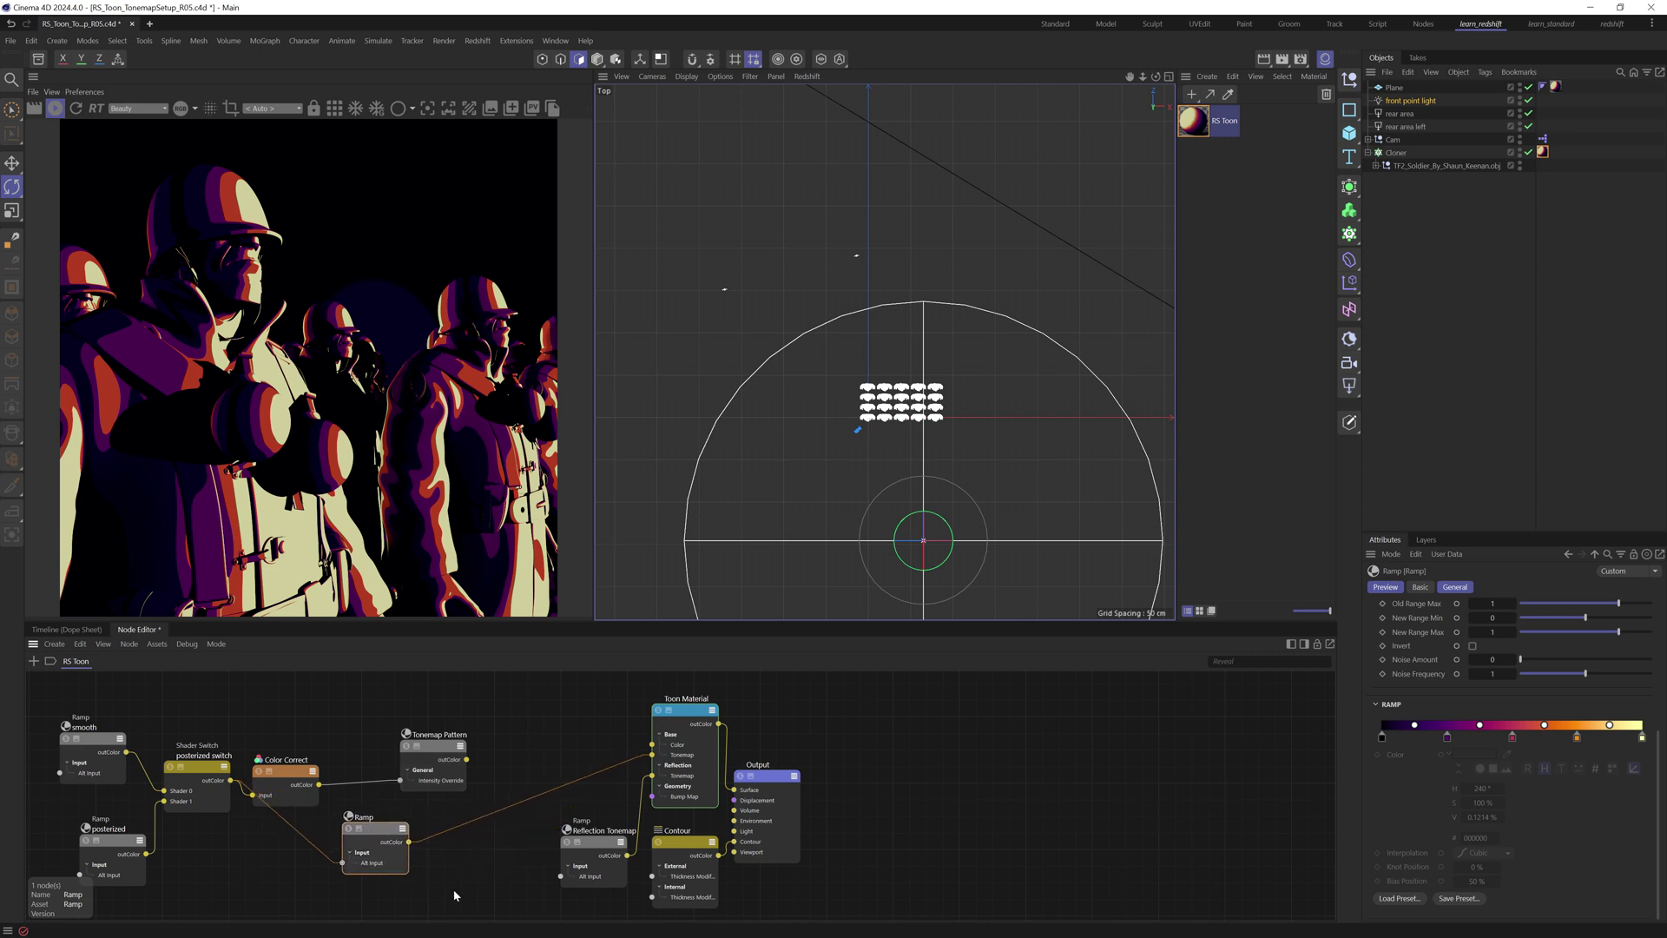
Add a Color Layer taking the Ramp as Layer 1 Color, feeding the Toon Material's Tonemap
left_click(453, 893)
key("shift+c")
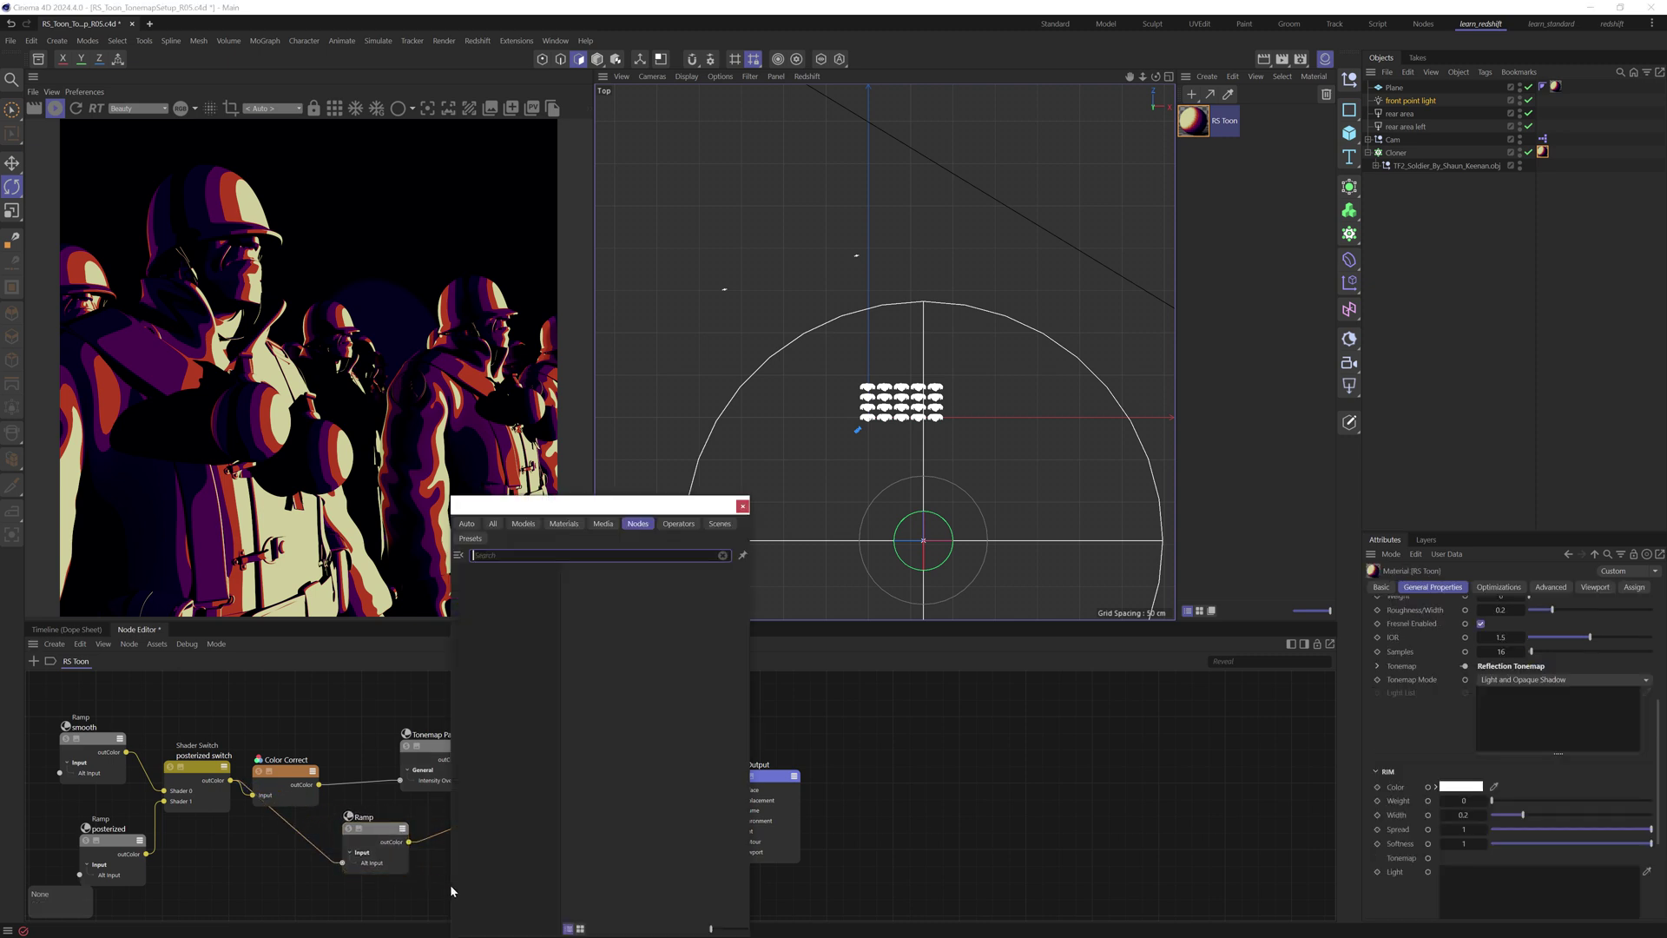
type("col li")
key("Return")
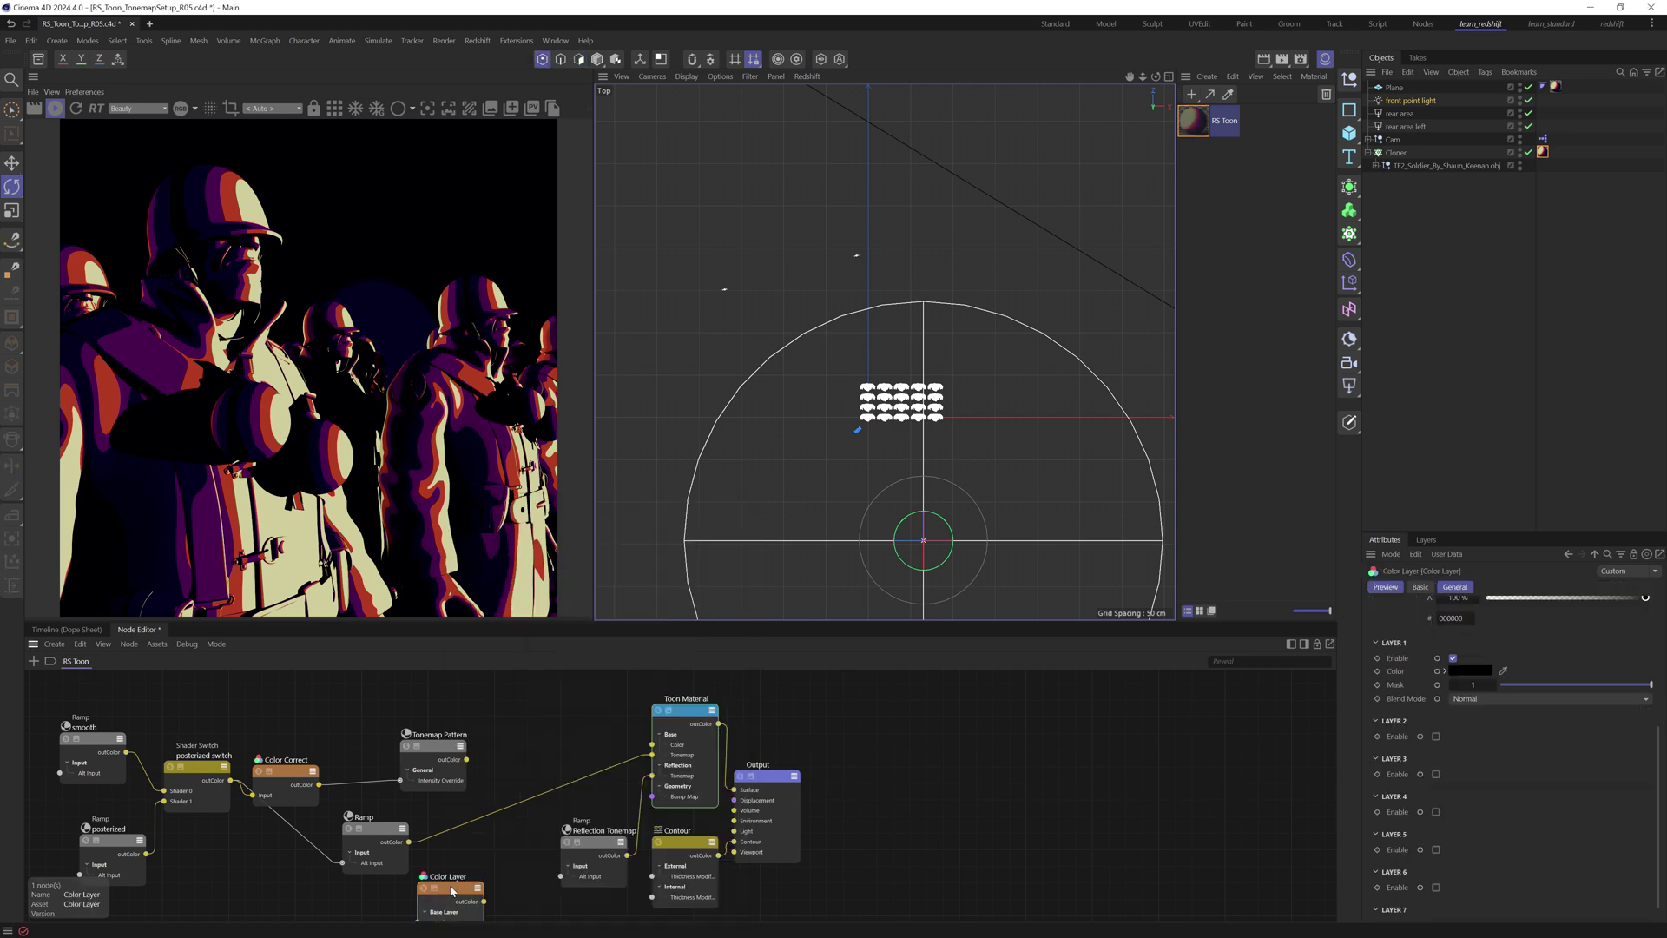
left_click(506, 839)
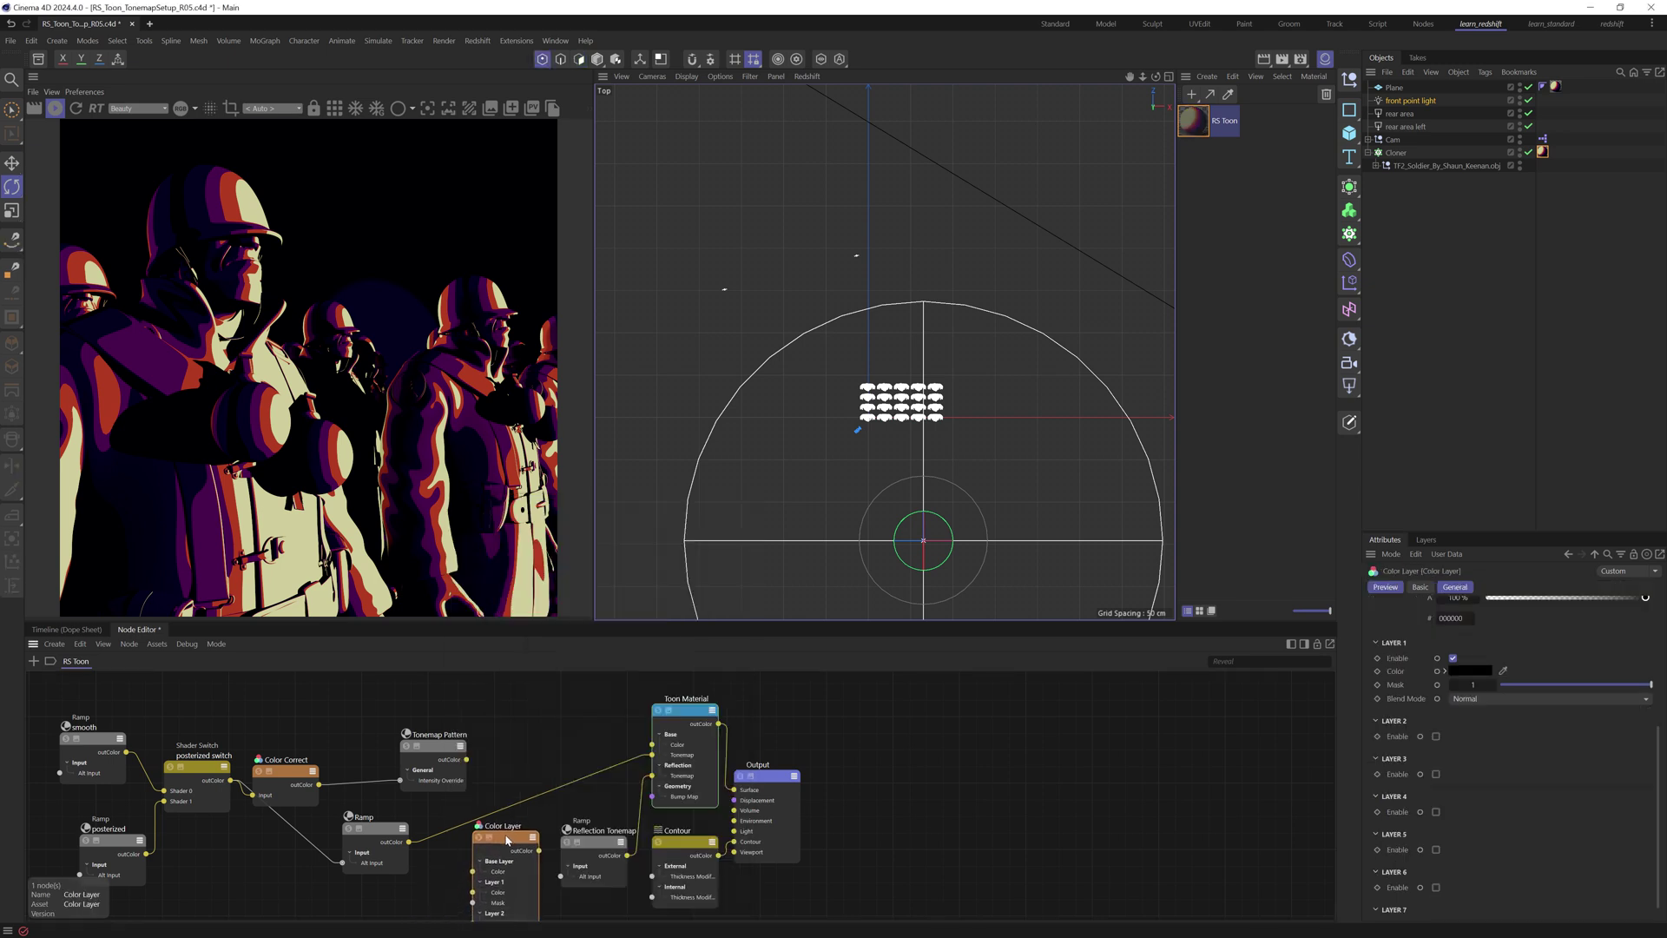
left_click_drag(410, 843, 474, 897)
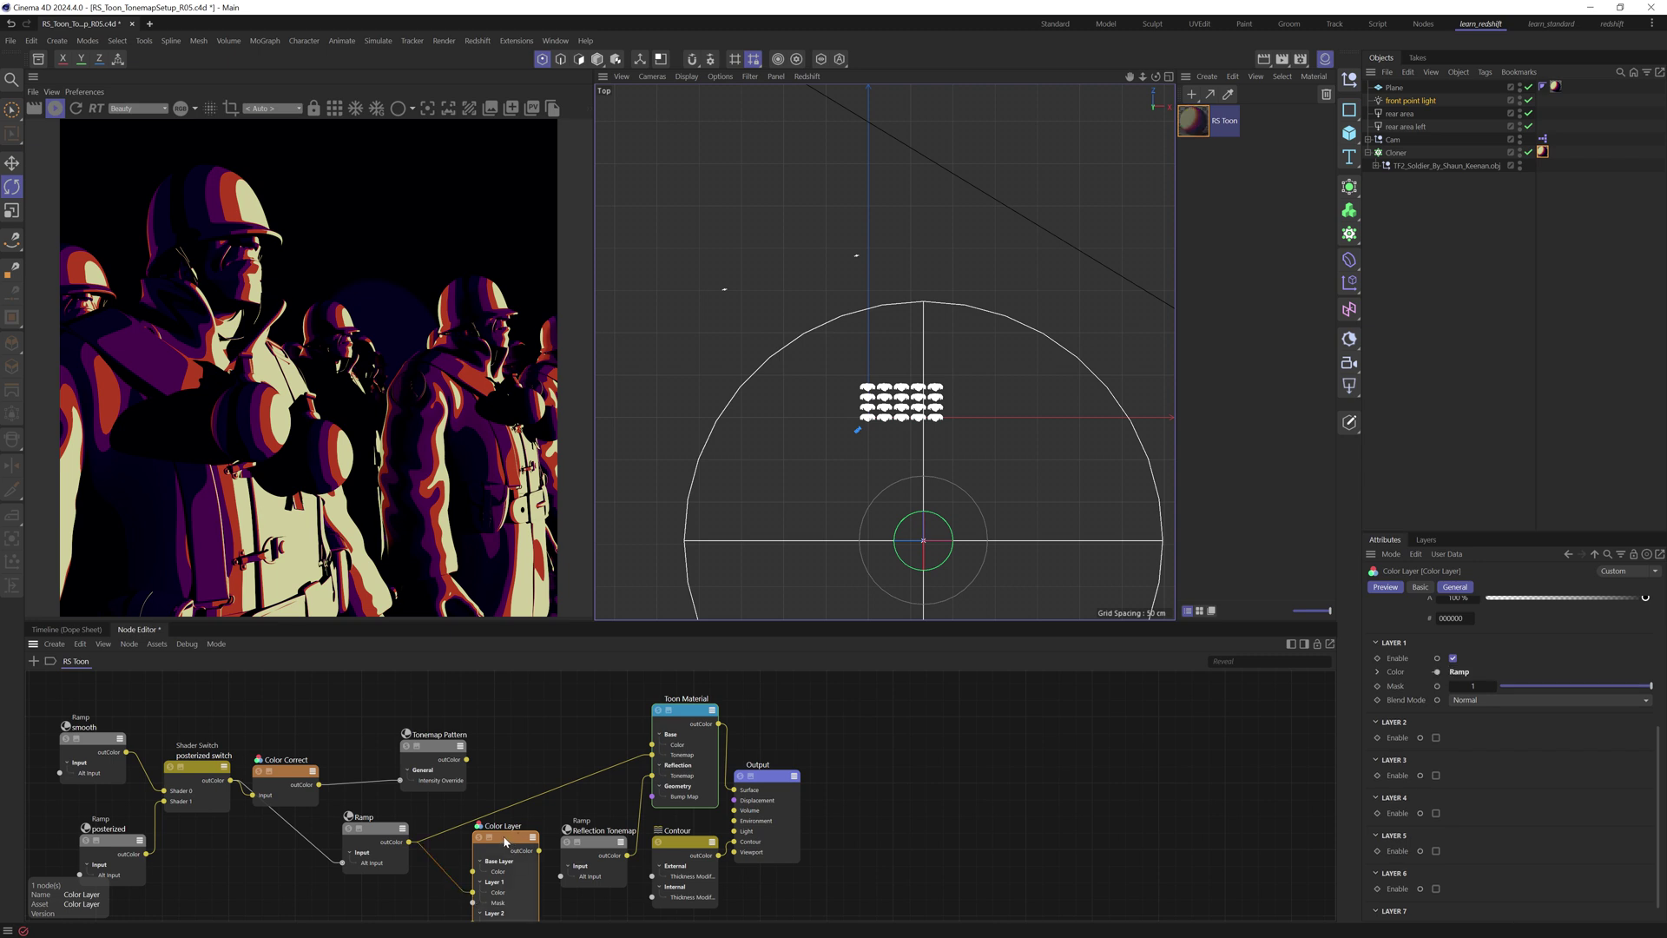
left_click_drag(505, 840, 653, 755)
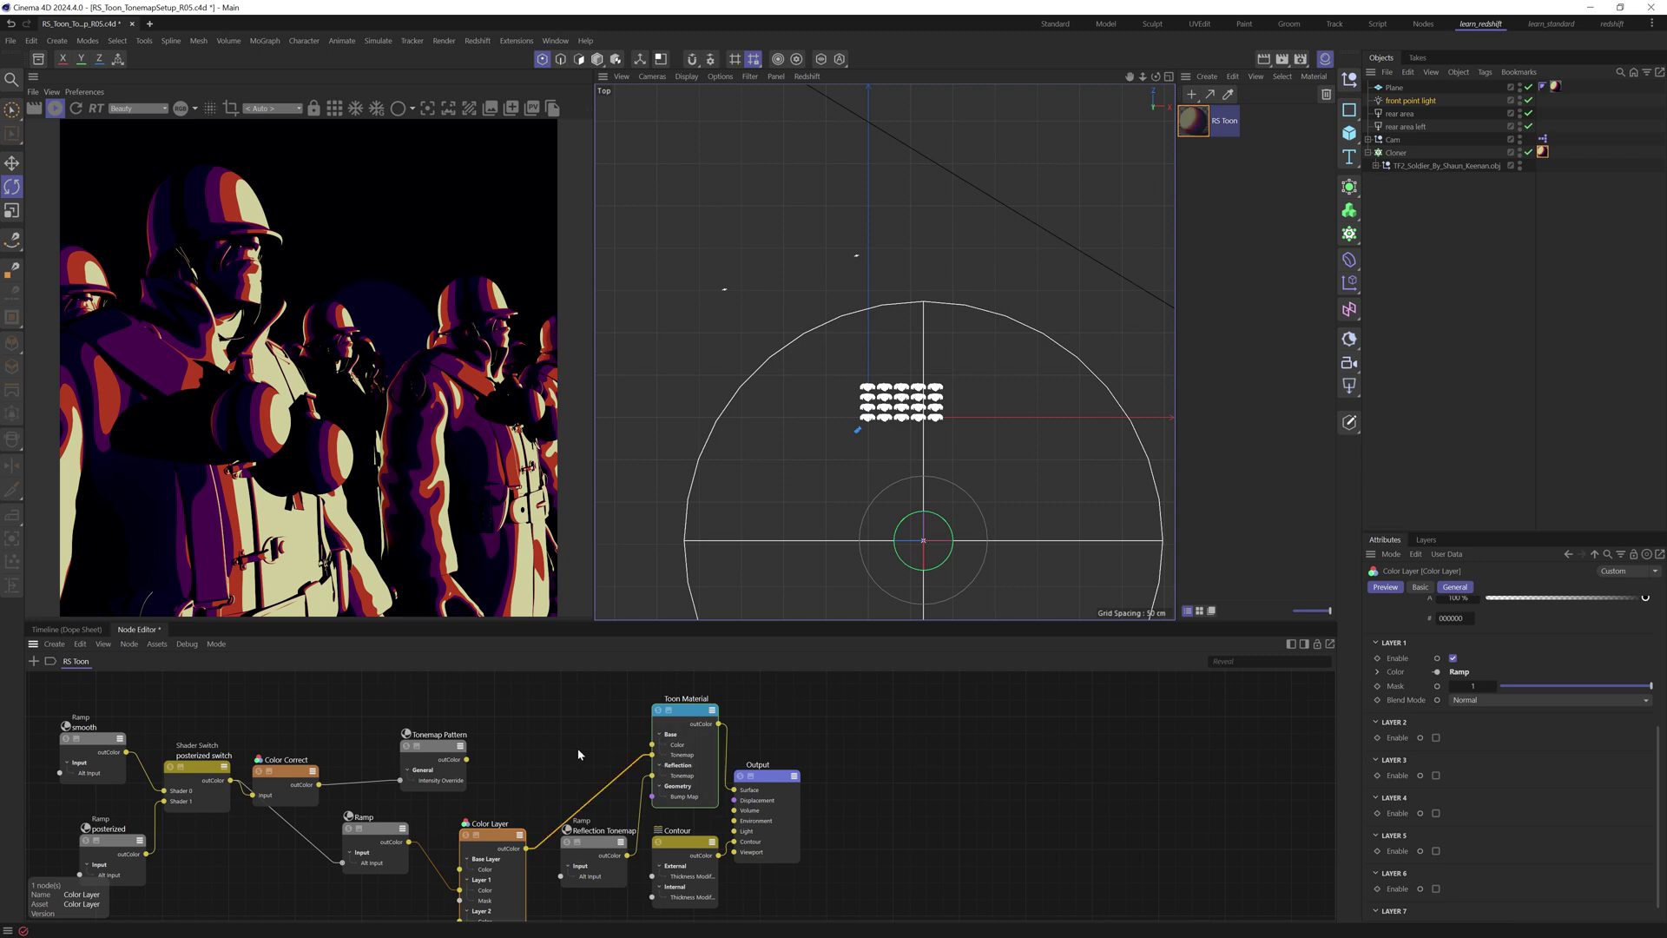
mouse_move(491, 838)
left_mouse_down()
mouse_move(486, 769)
mouse_move(376, 747)
mouse_move(476, 837)
left_mouse_up()
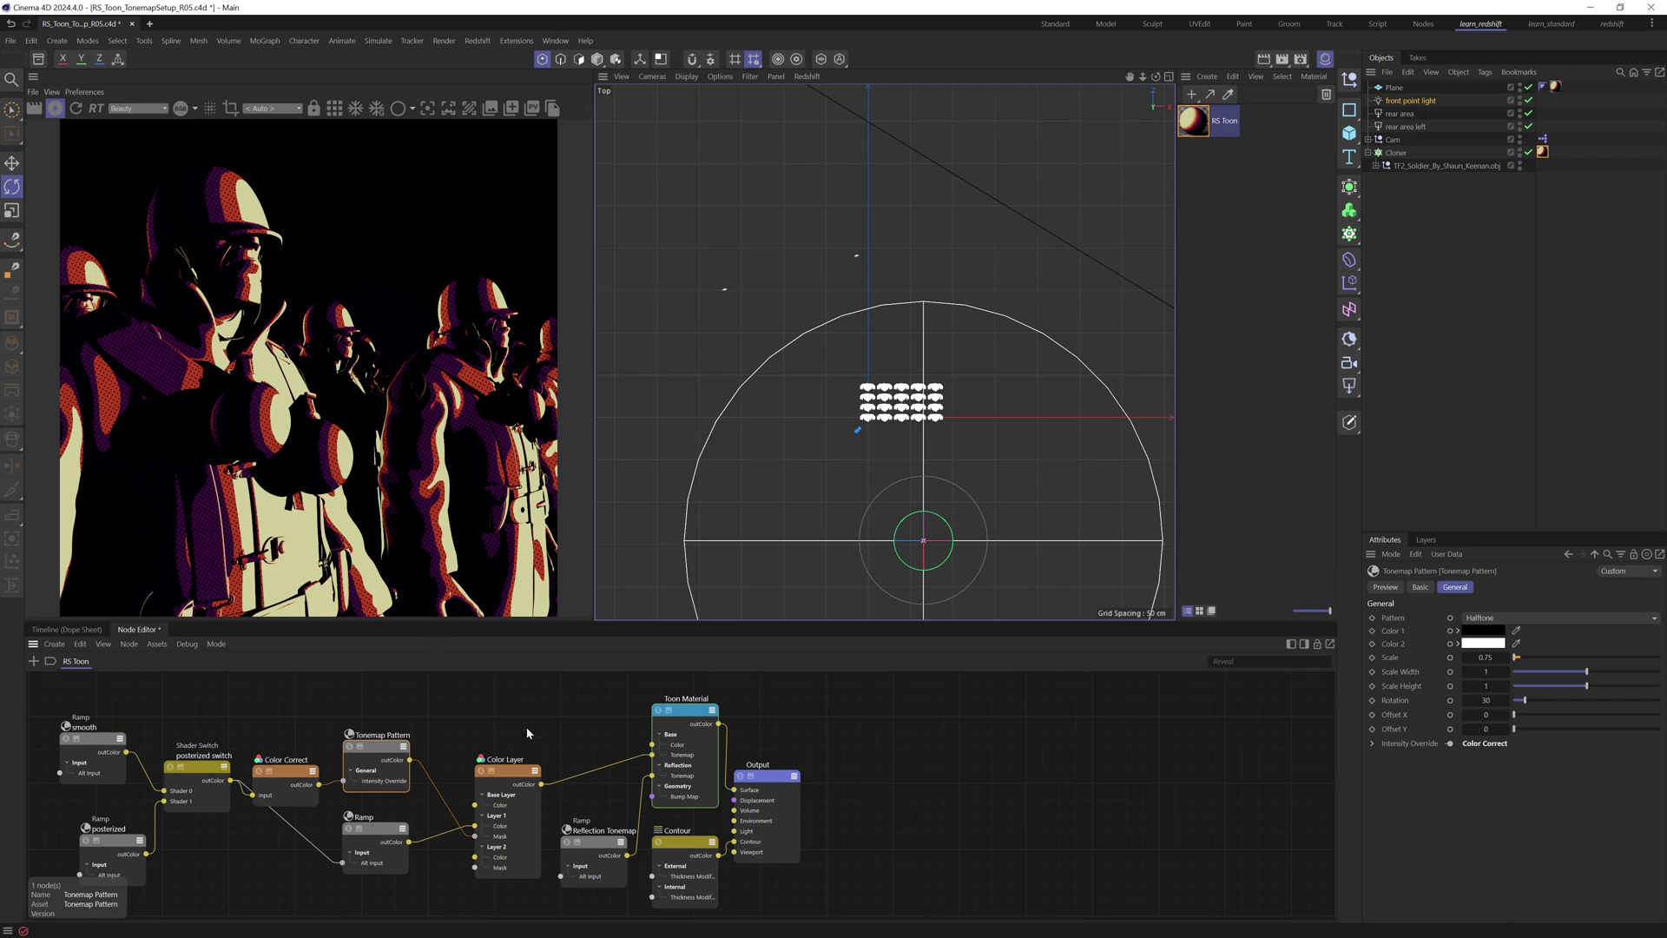
Shift the material nodes right and add a Float Change Range with New Range Min 1, Max 0
left_click_drag(495, 690, 818, 903)
left_click_drag(514, 775, 648, 771)
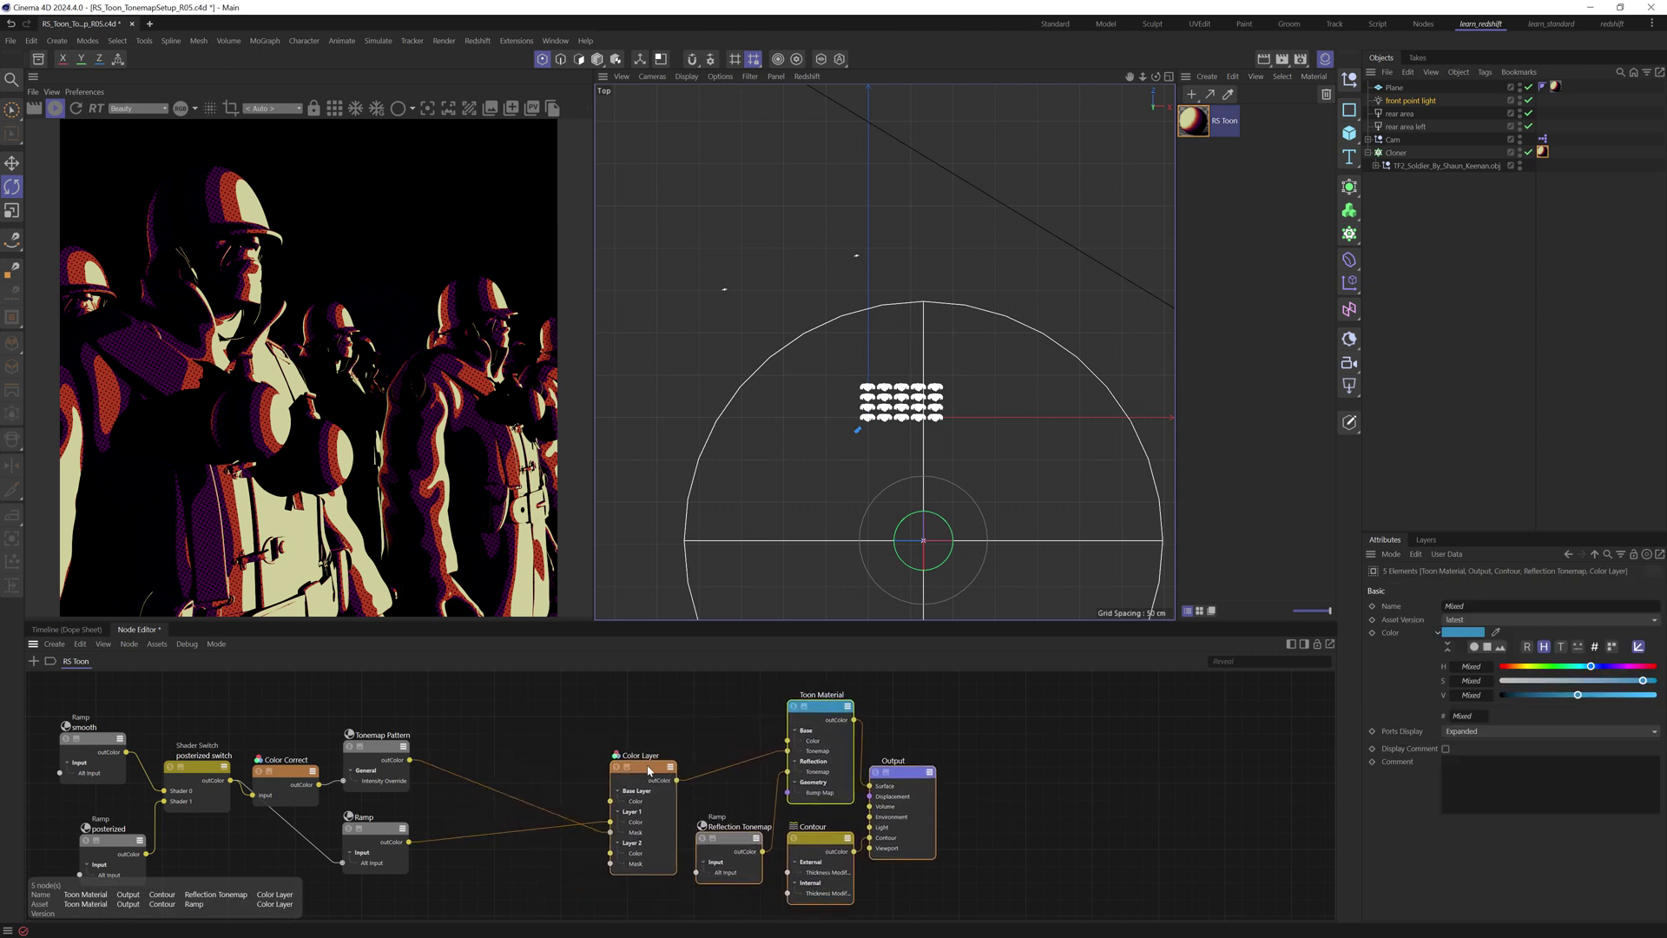
left_click(467, 745)
double_click(467, 748)
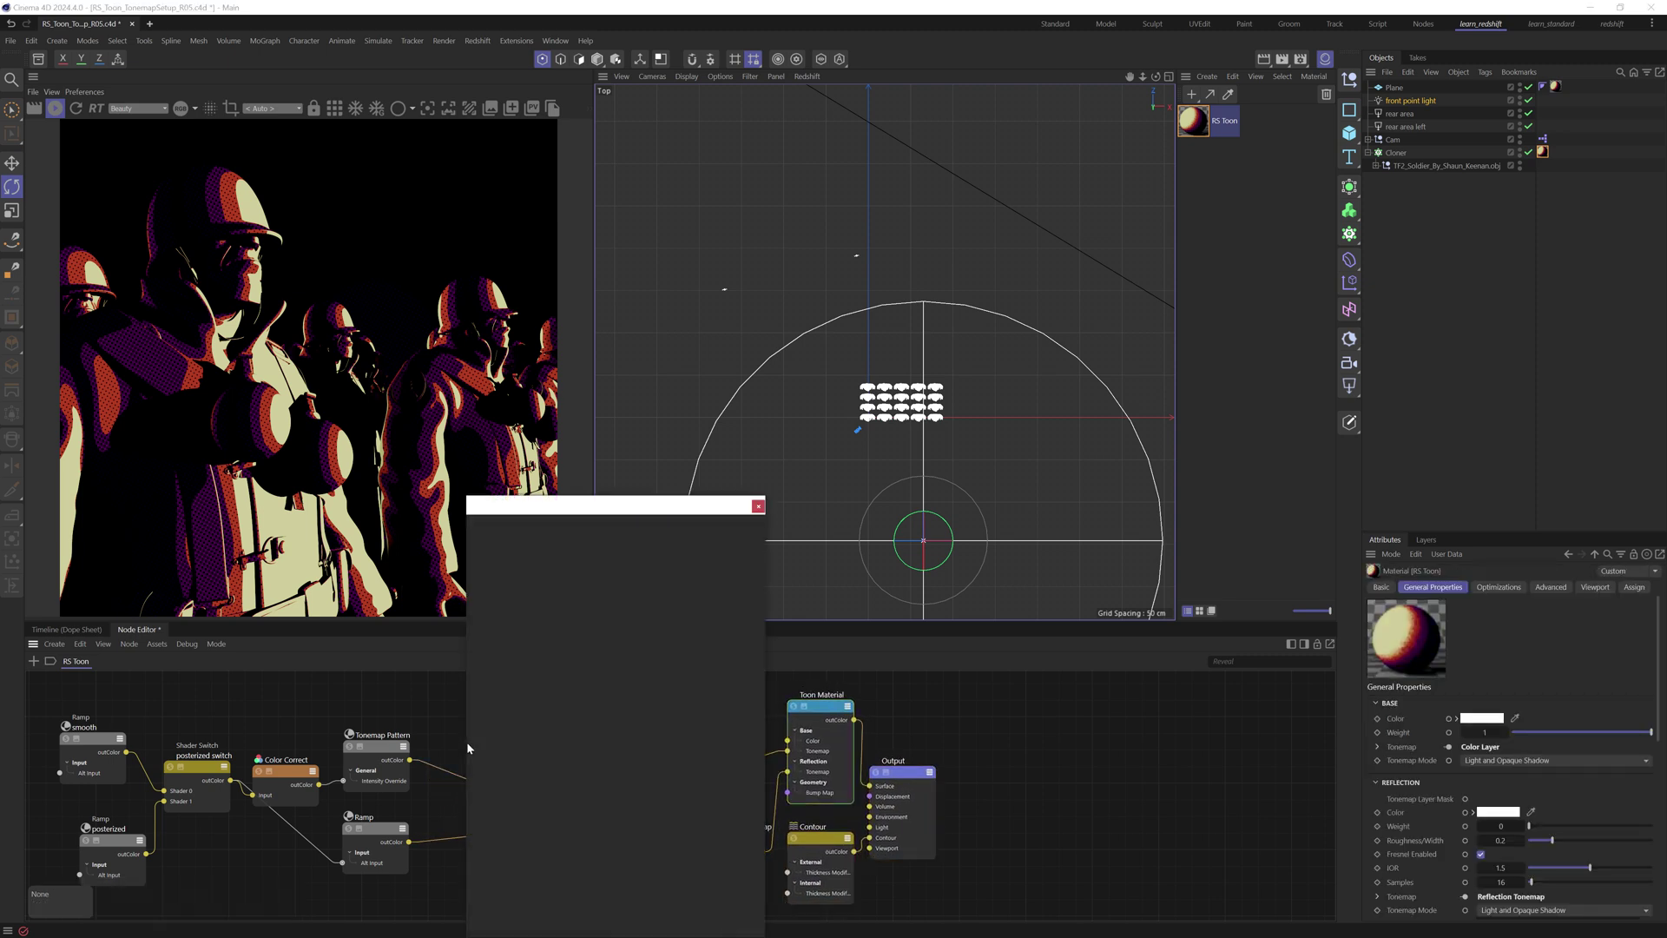
type("chan ran")
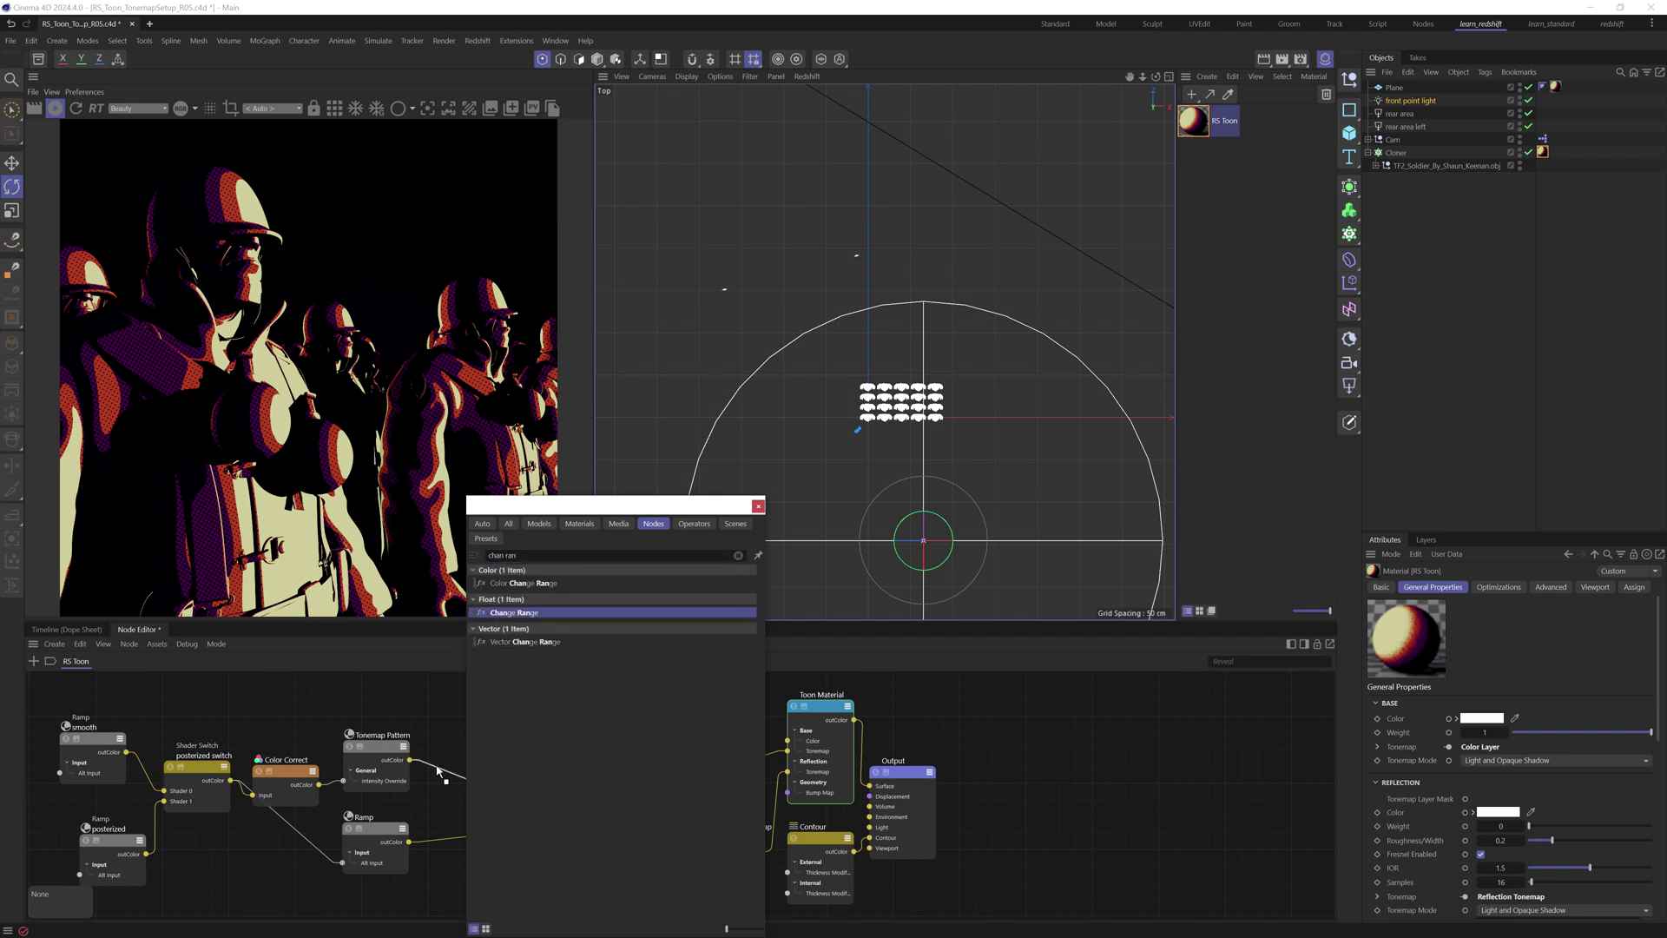
key("Return")
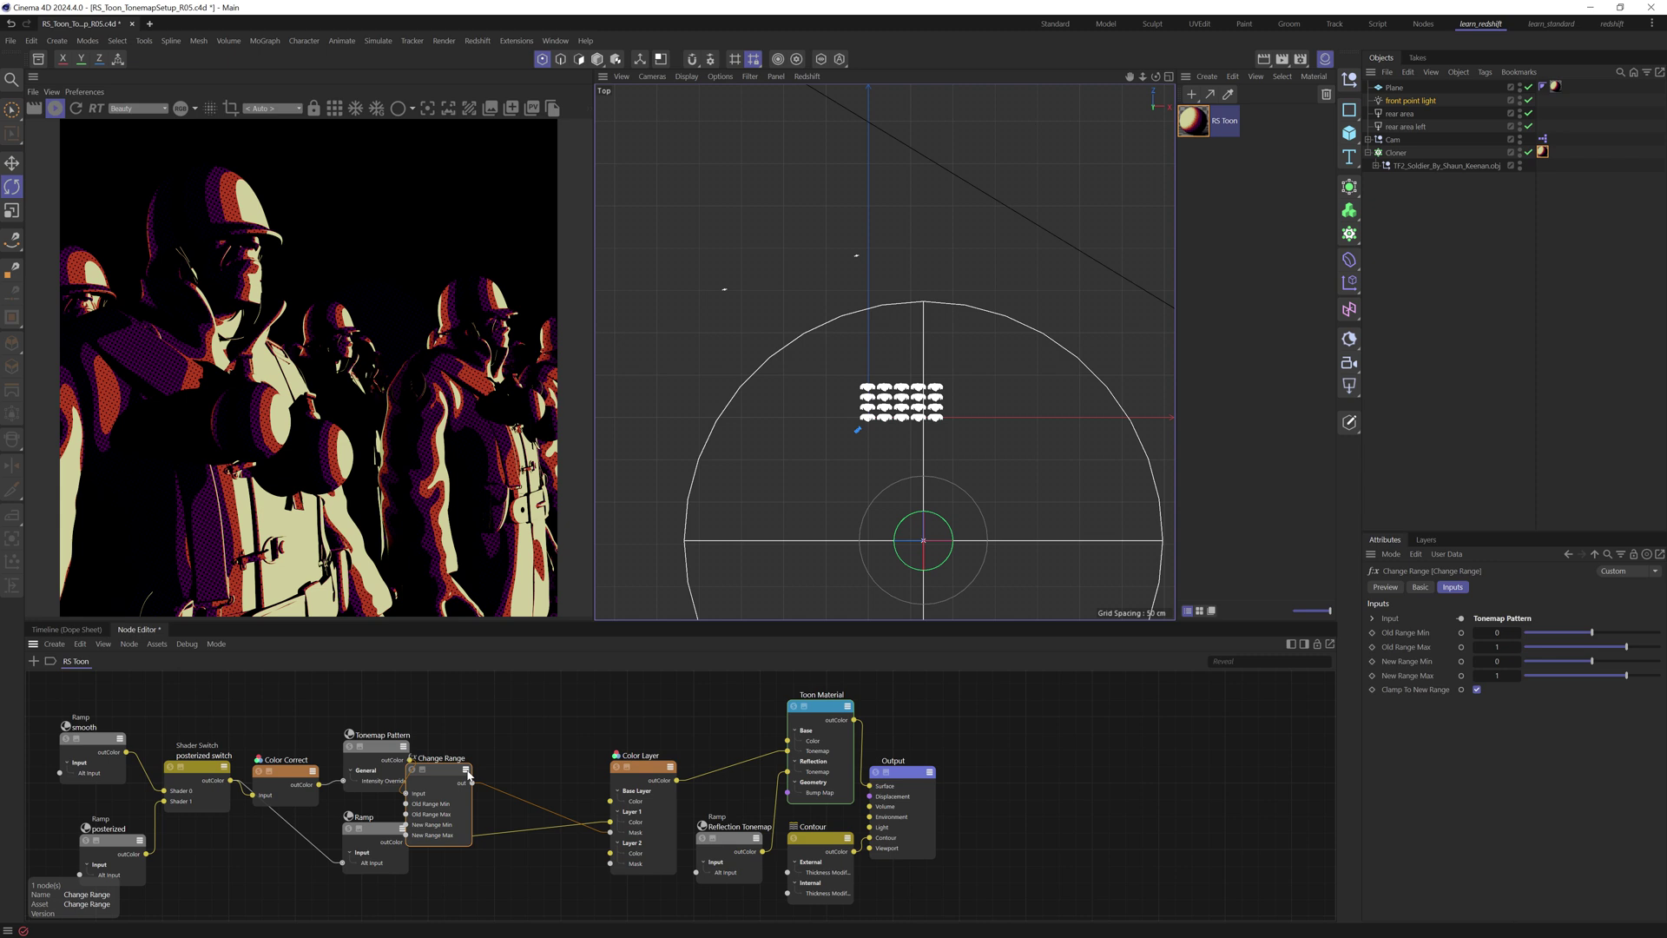
left_click_drag(441, 767, 478, 767)
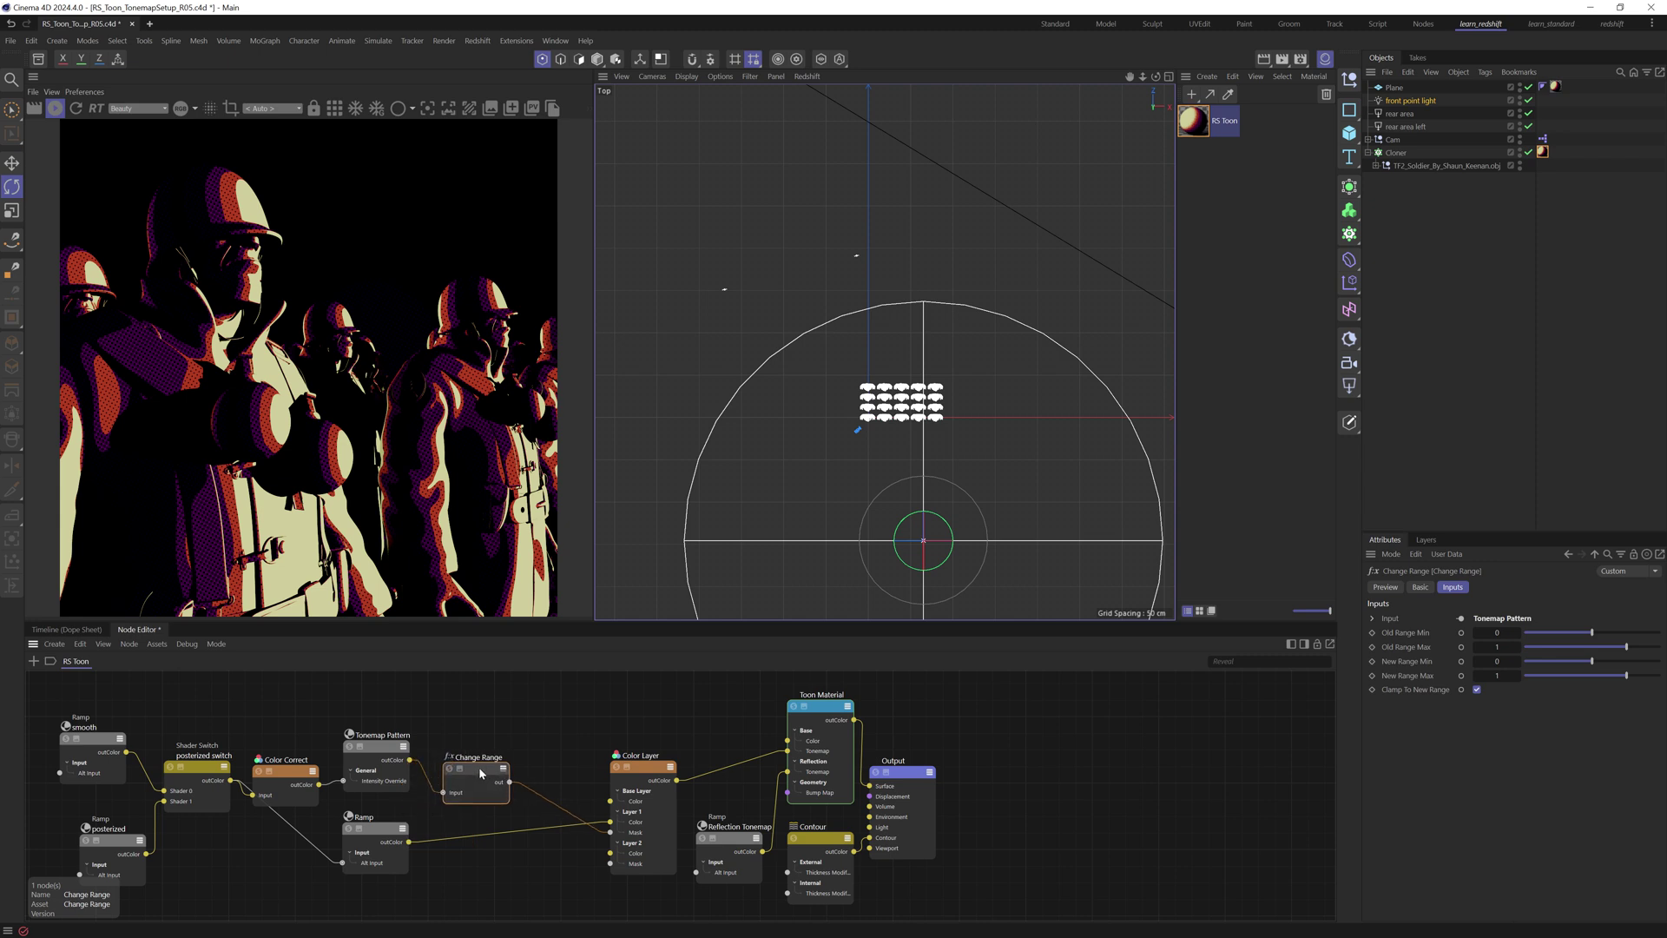
left_click(1497, 661)
type("1")
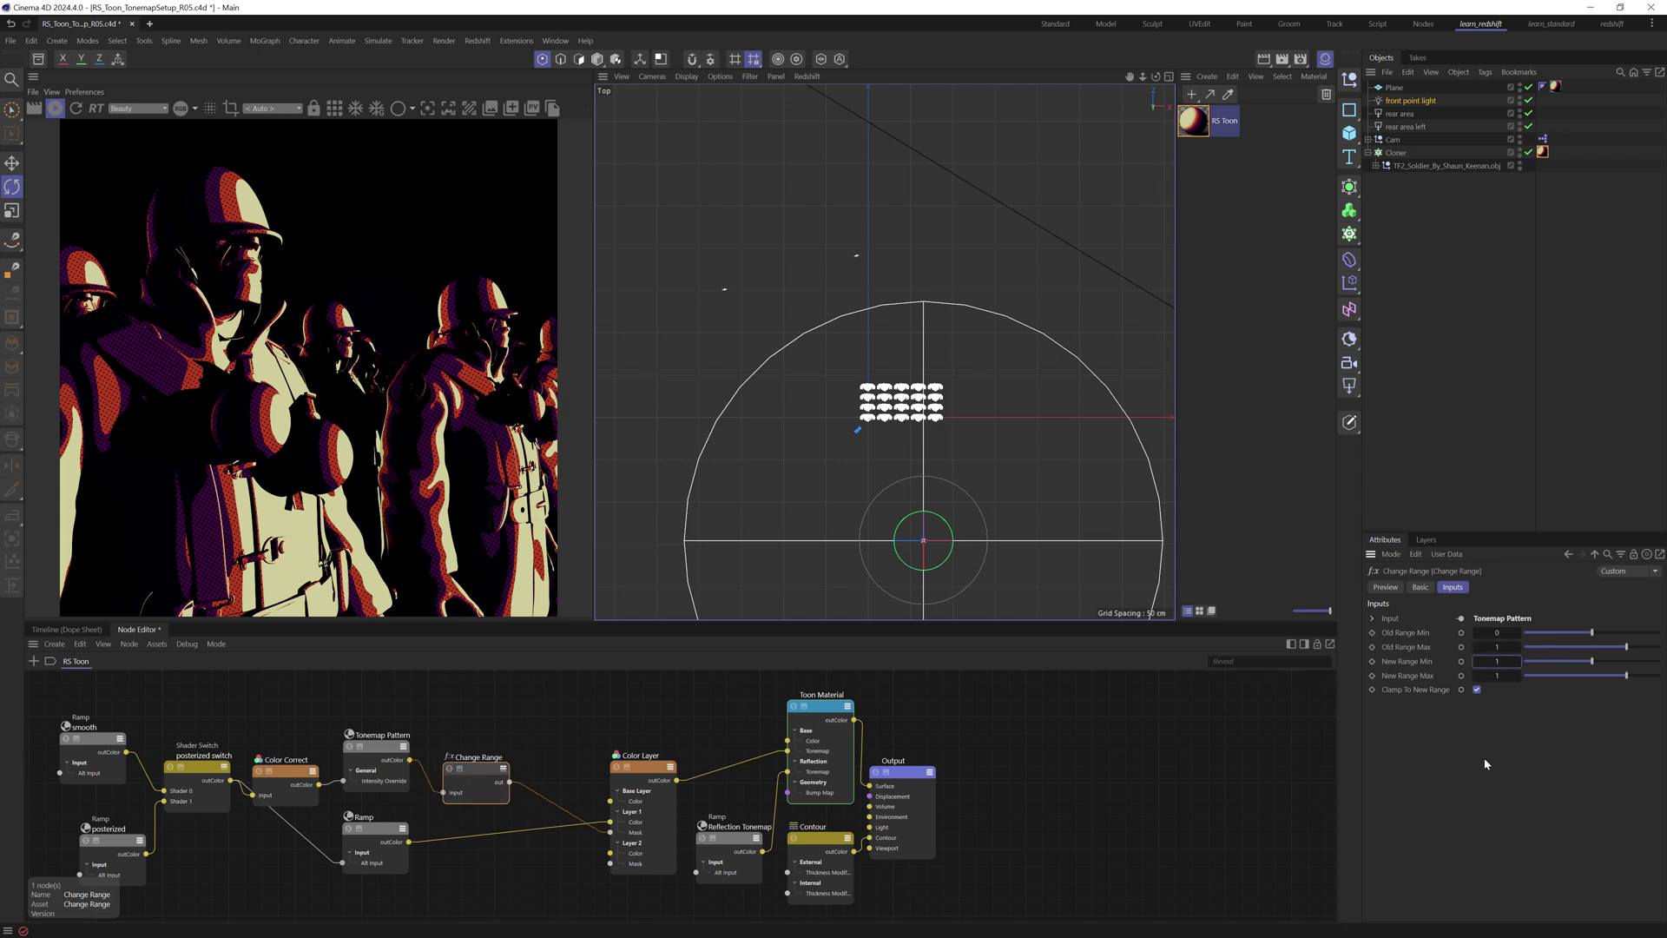
key("Tab")
type("0")
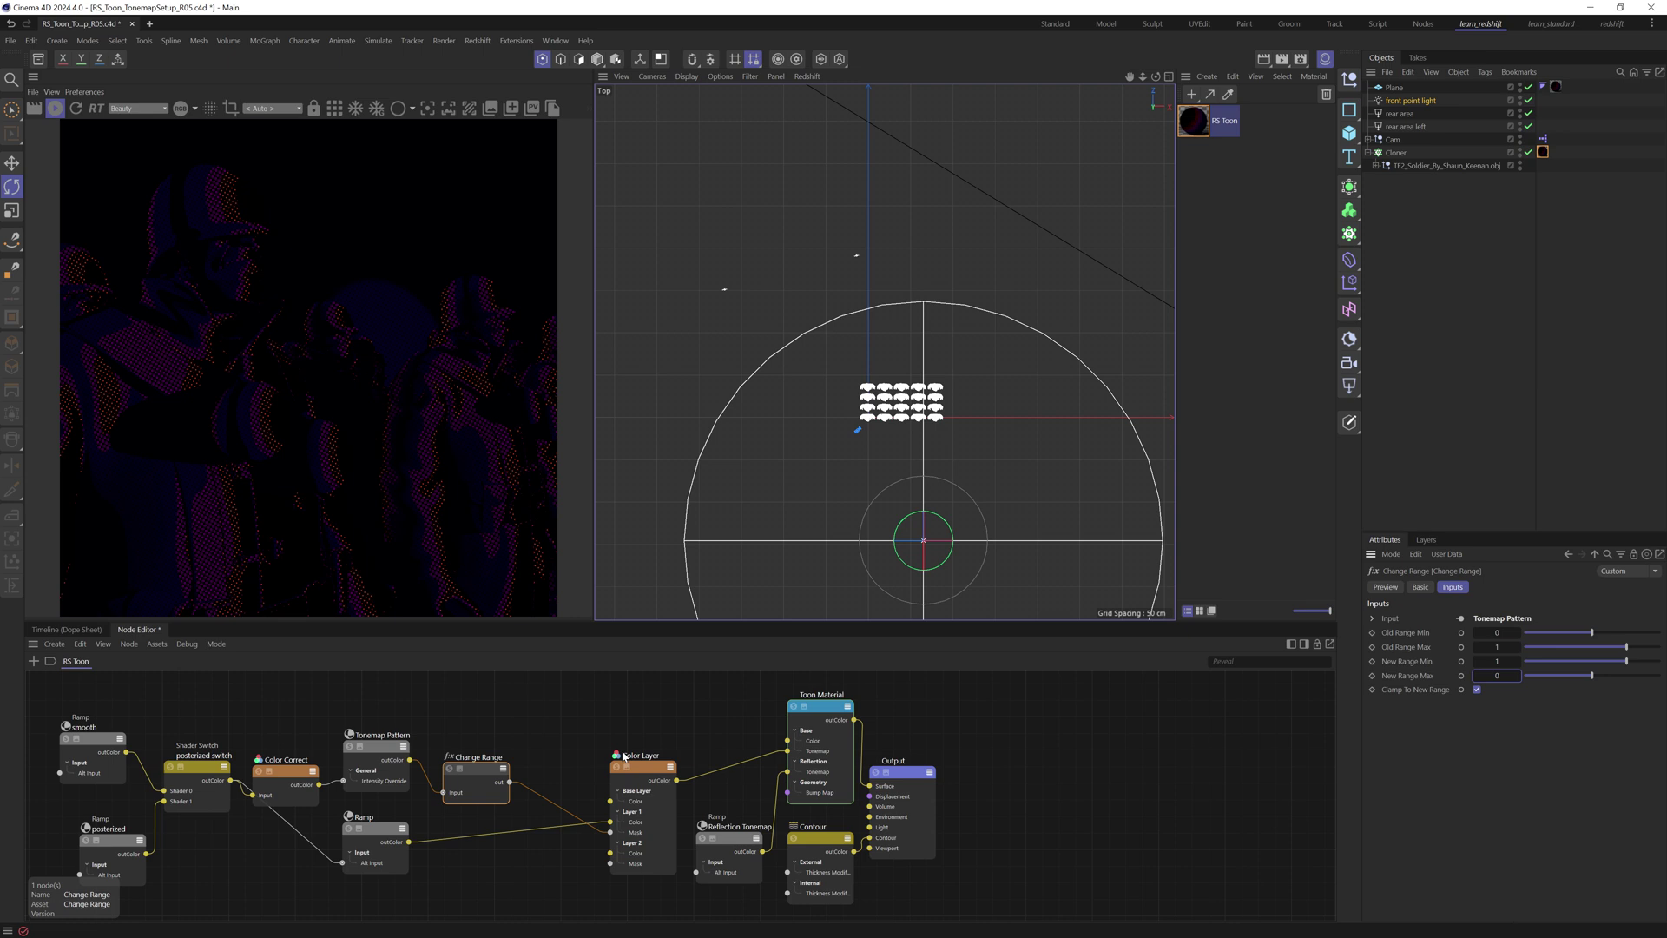
Set the Color Layer's Base Layer colour to white (FFFFFF)
left_click(647, 770)
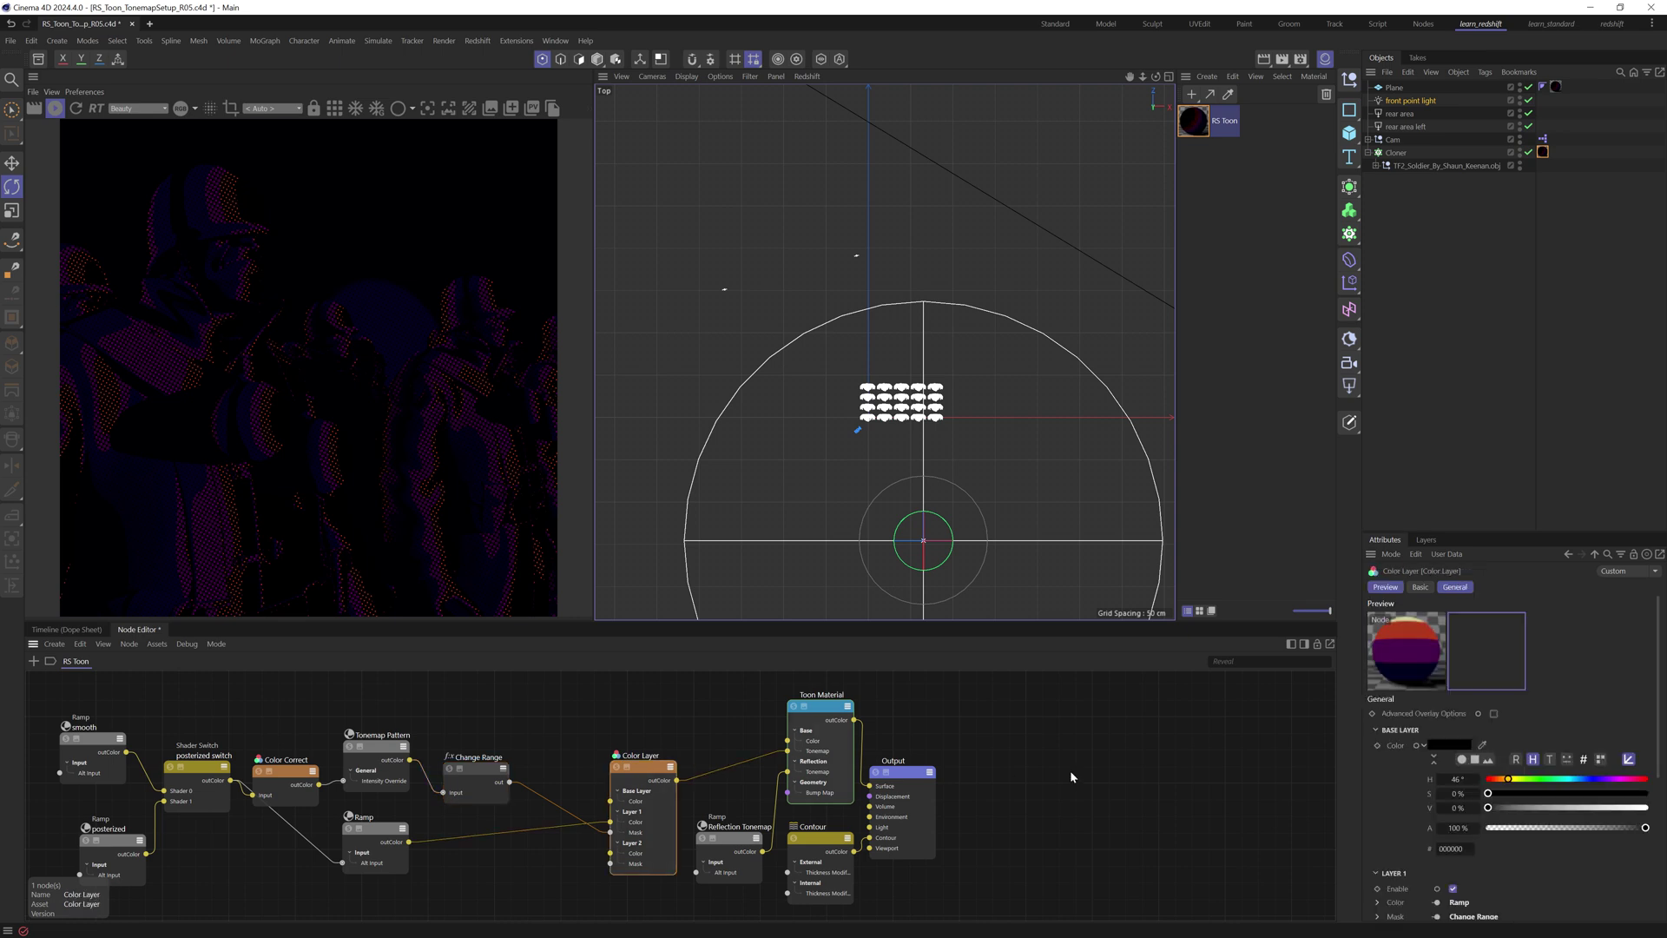
left_click_drag(1607, 805, 1650, 808)
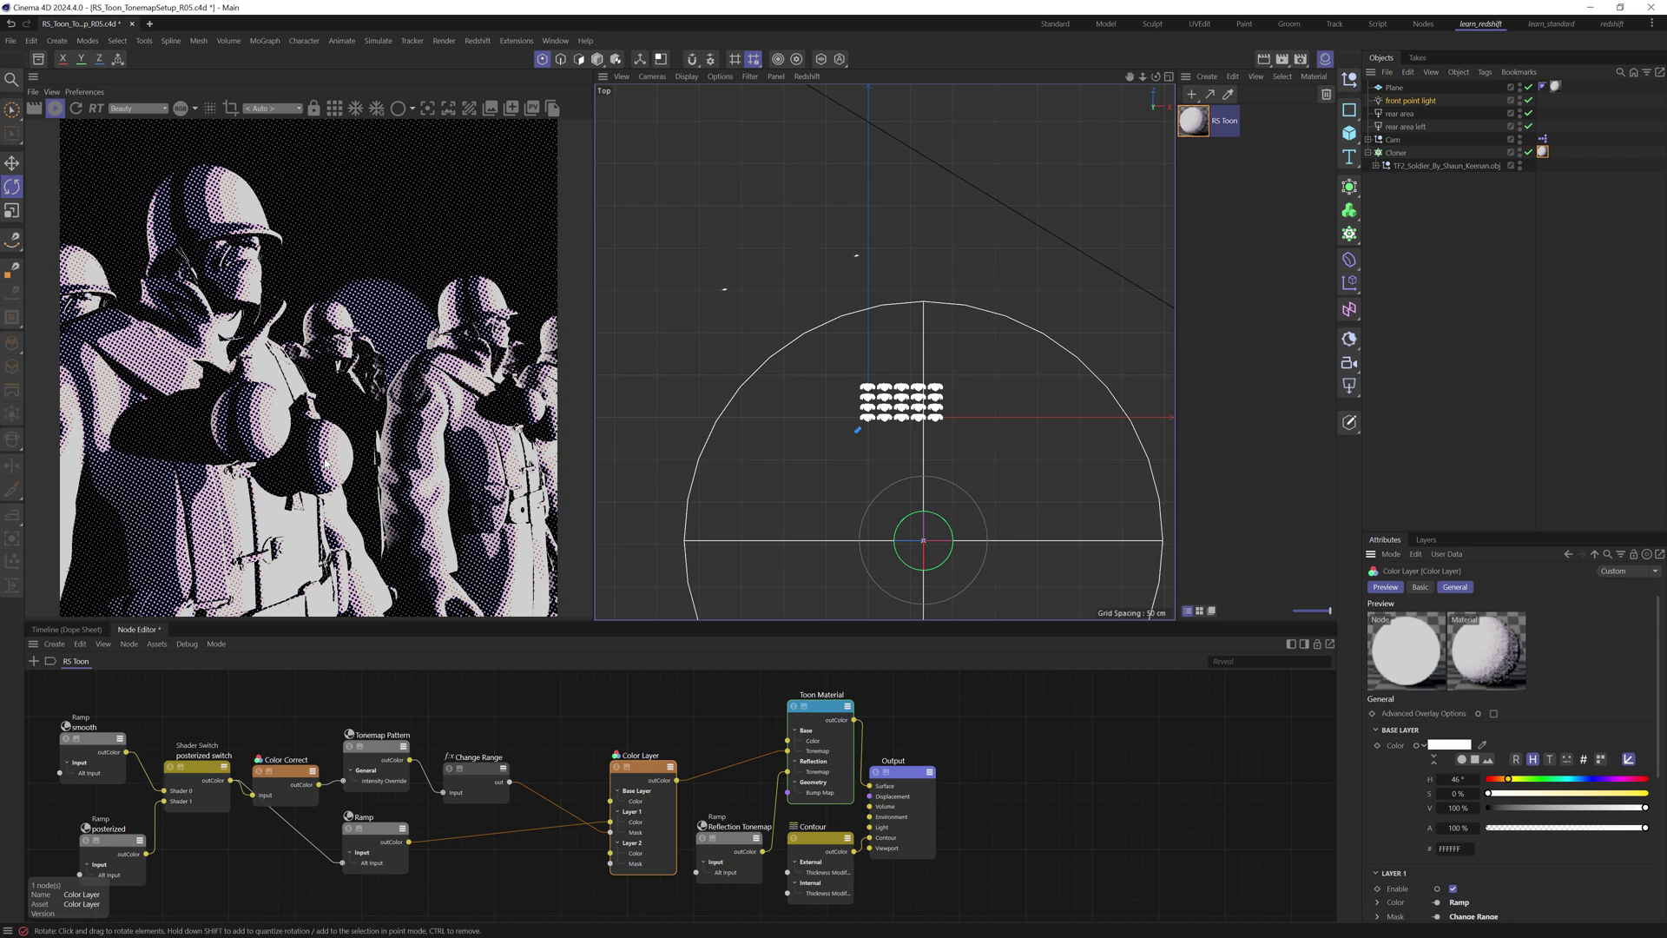
scroll(330, 465, "up", 2)
scroll(323, 465, "up", 2)
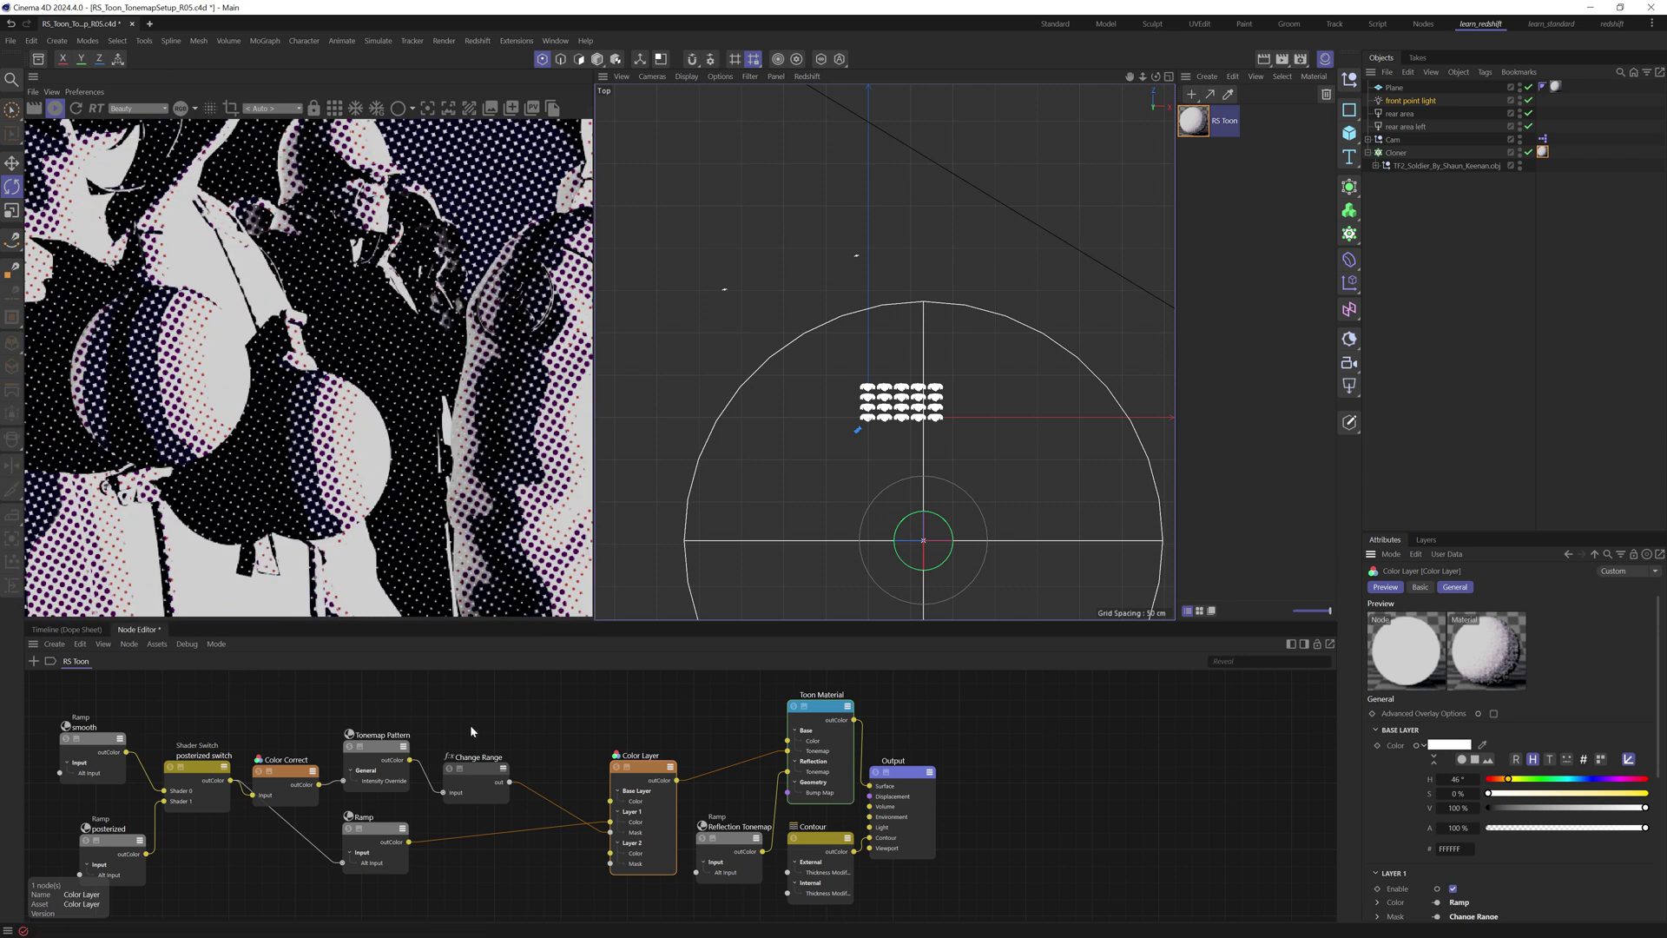
Select the colour Ramp node and darken its darkest halftone knot to deep navy
left_click(380, 835)
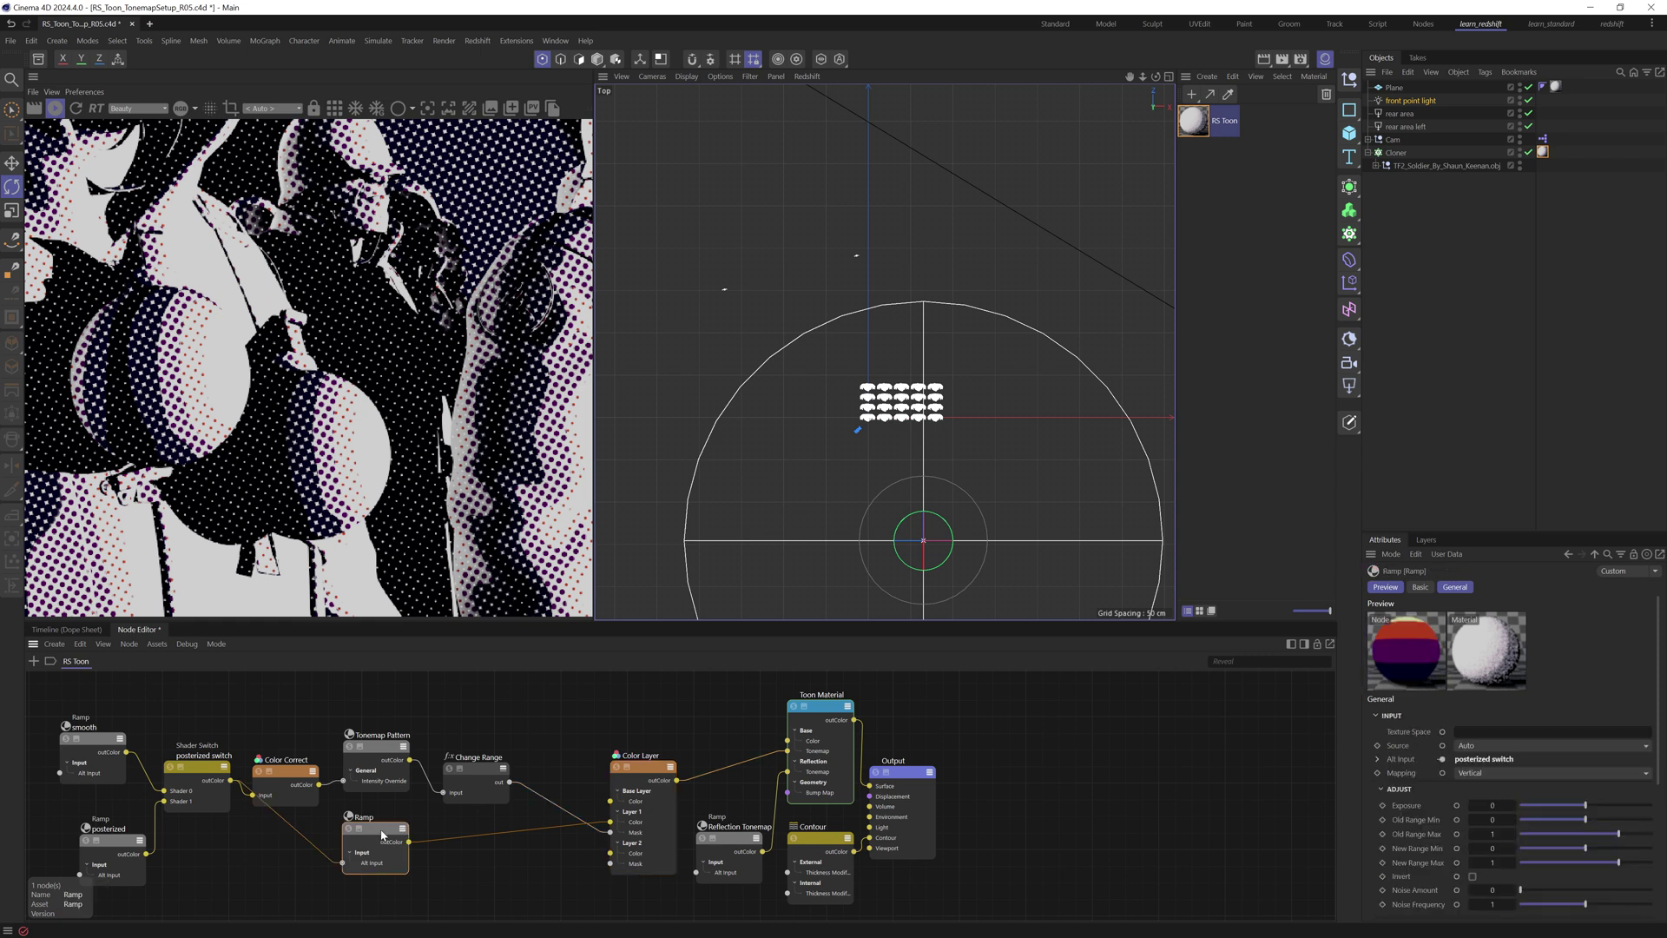
left_click_drag(380, 834, 389, 839)
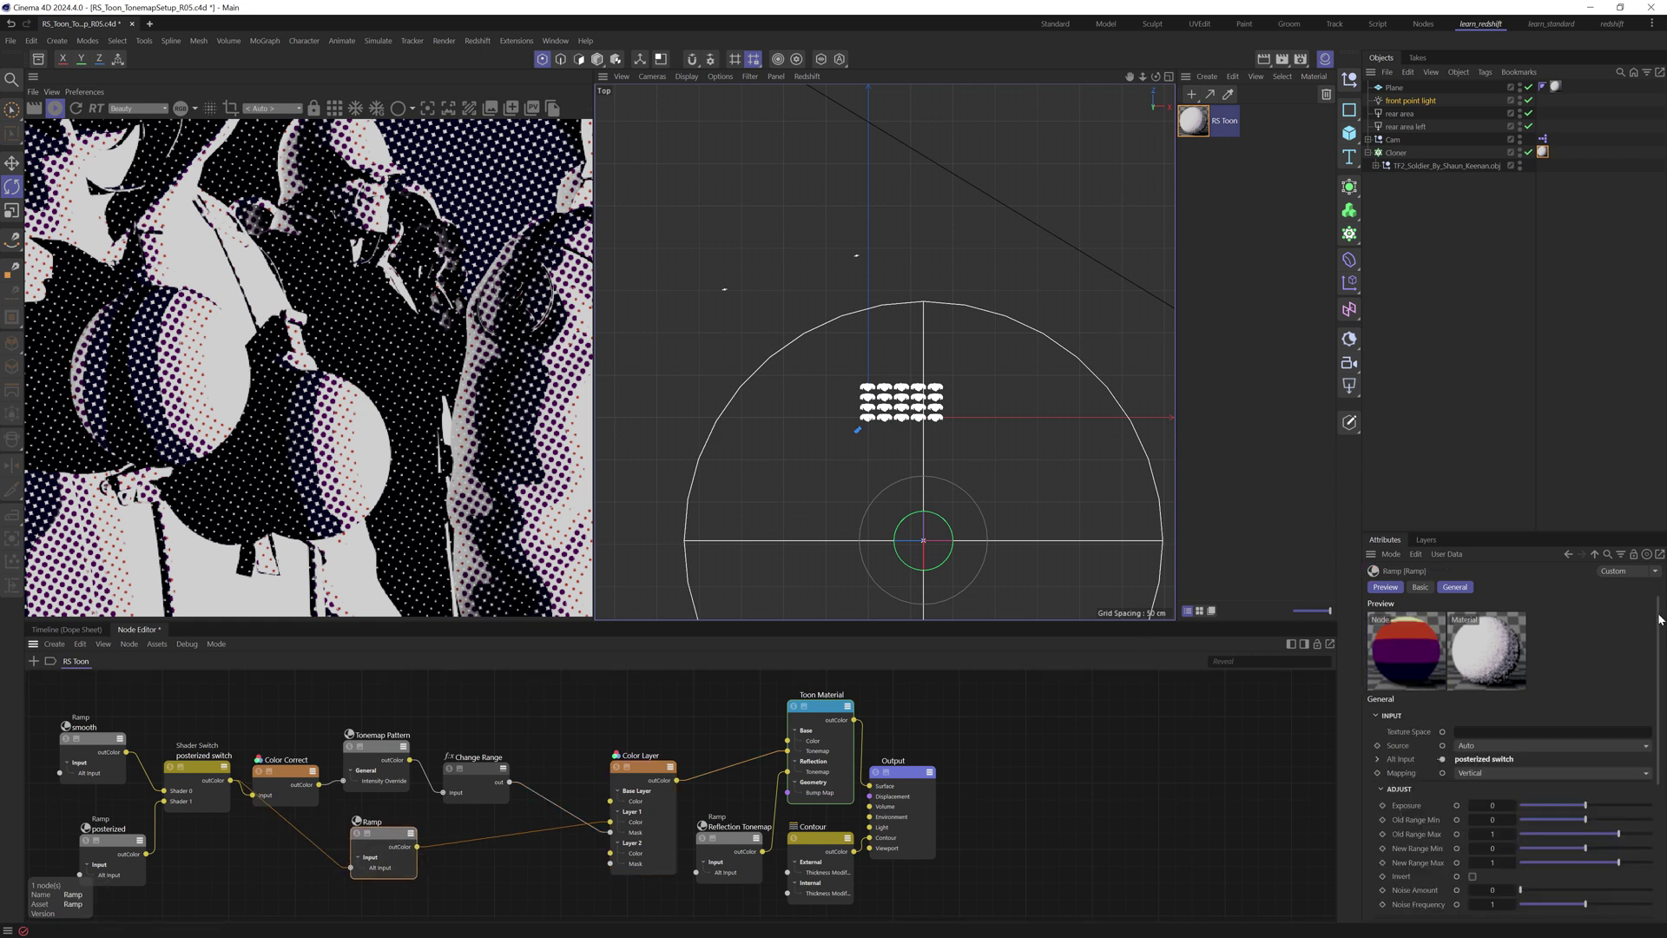
scroll(1658, 619, "down", 5)
left_click(1513, 739)
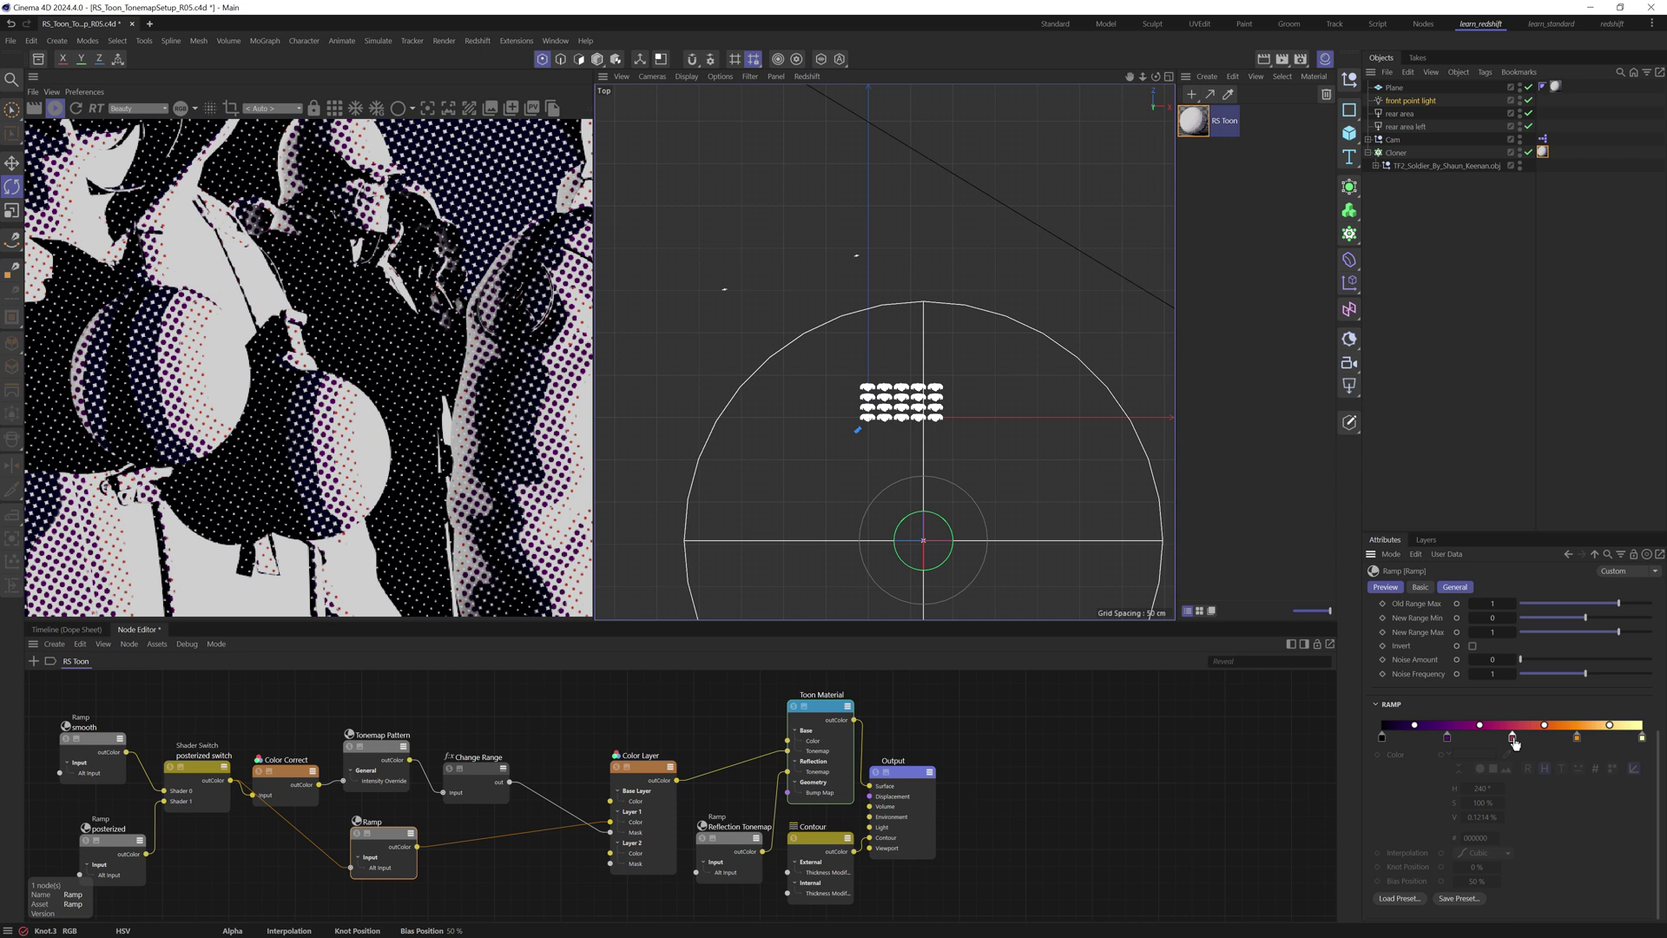
left_click(113, 847)
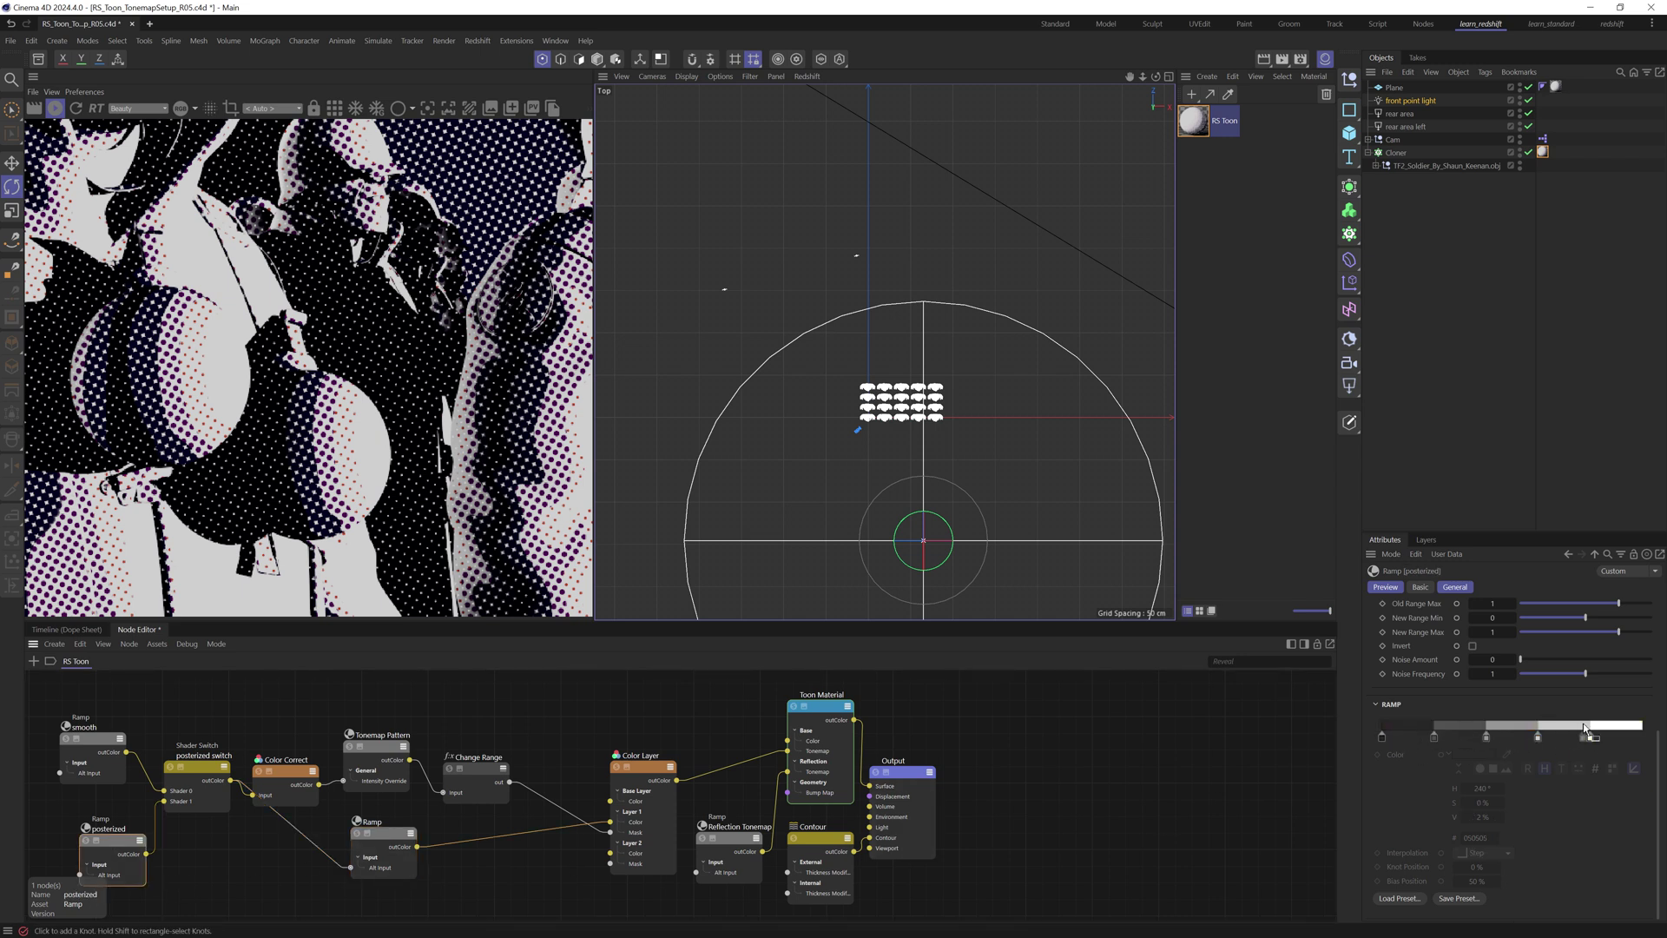
left_click(397, 838)
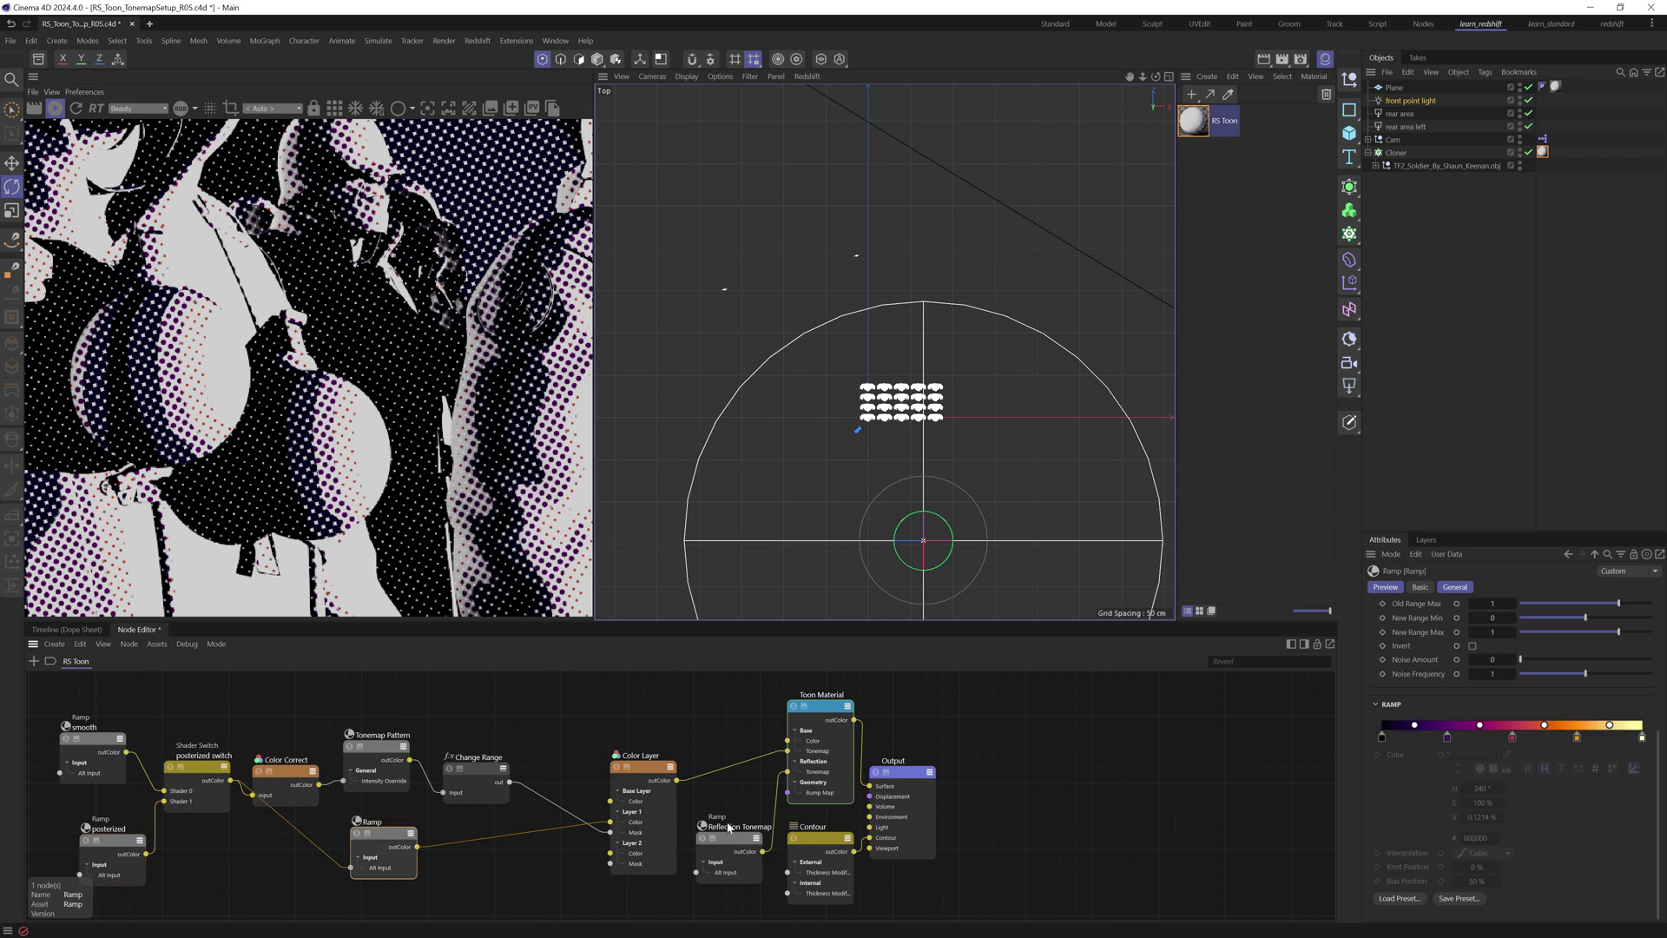
left_click(1385, 737)
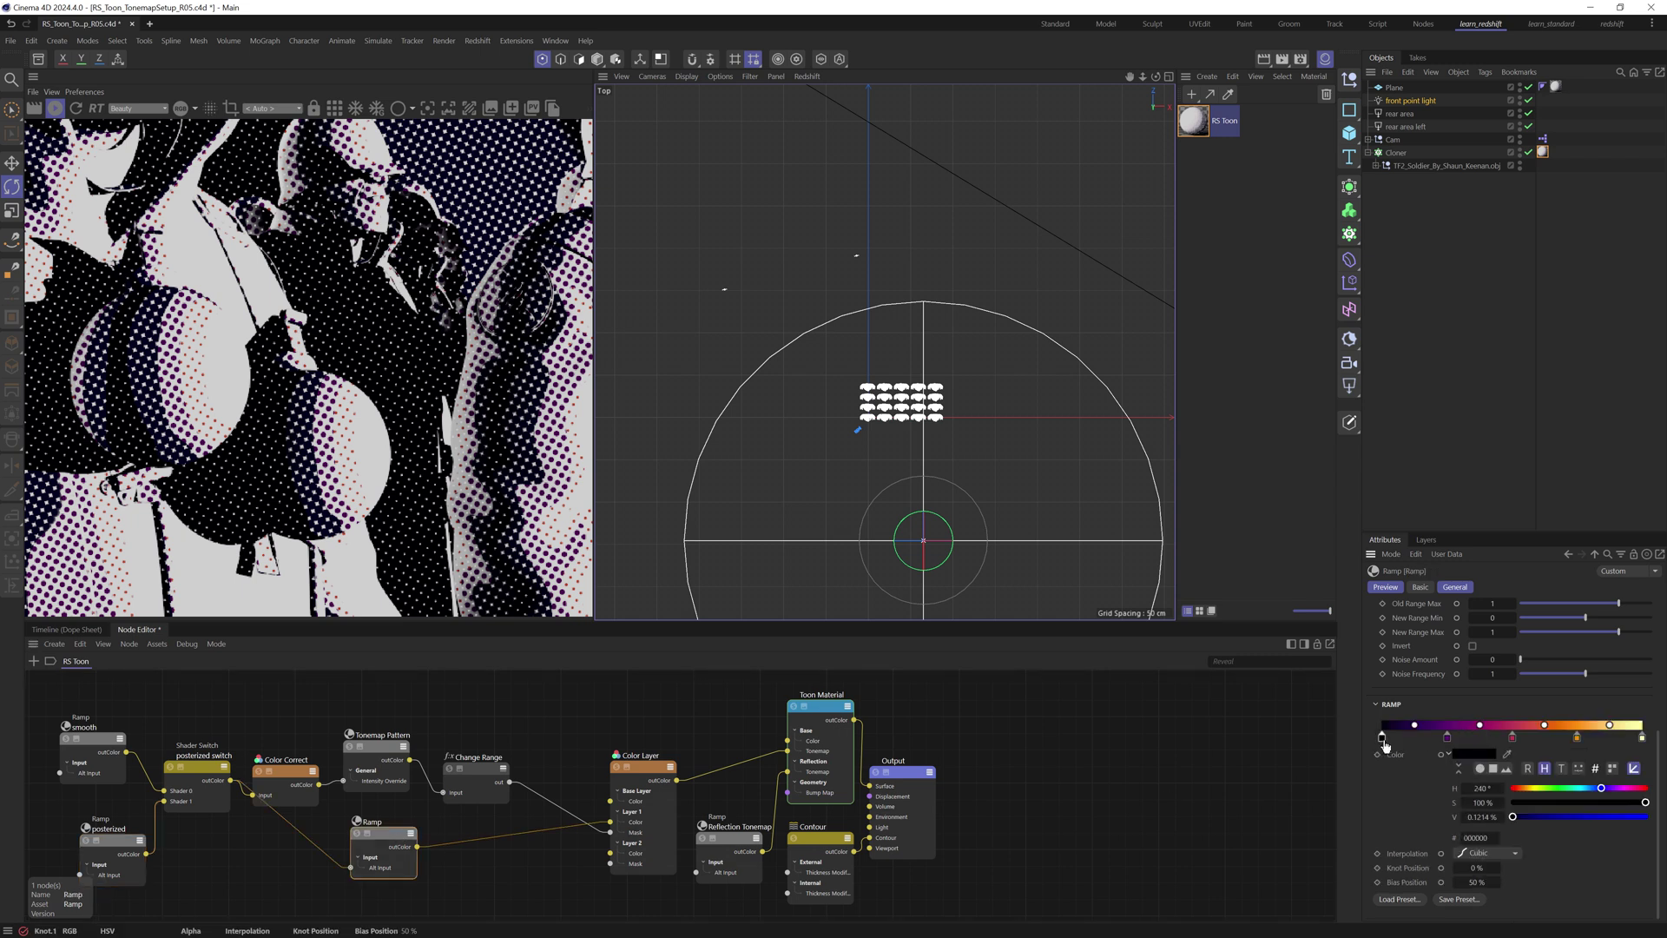
mouse_move(1521, 817)
left_mouse_down()
mouse_move(1564, 818)
mouse_move(1540, 819)
left_mouse_up()
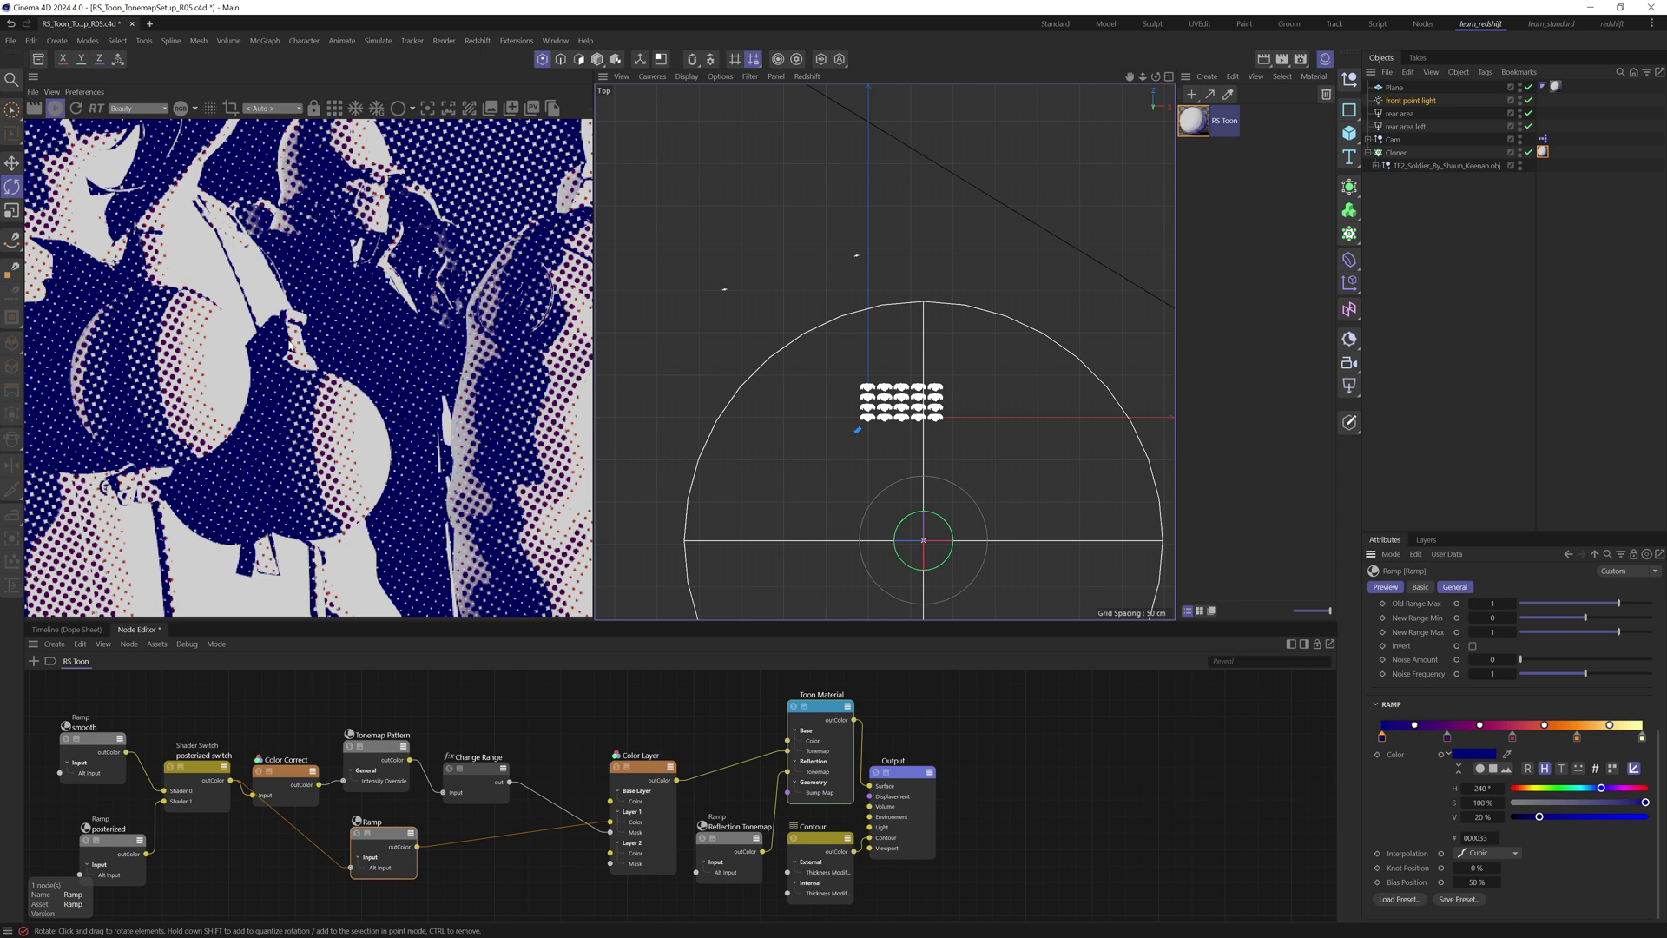
Brighten the middle ramp knot to bright red and lower Color Correct gamma to 1.508
scroll(288, 347, "down", 3)
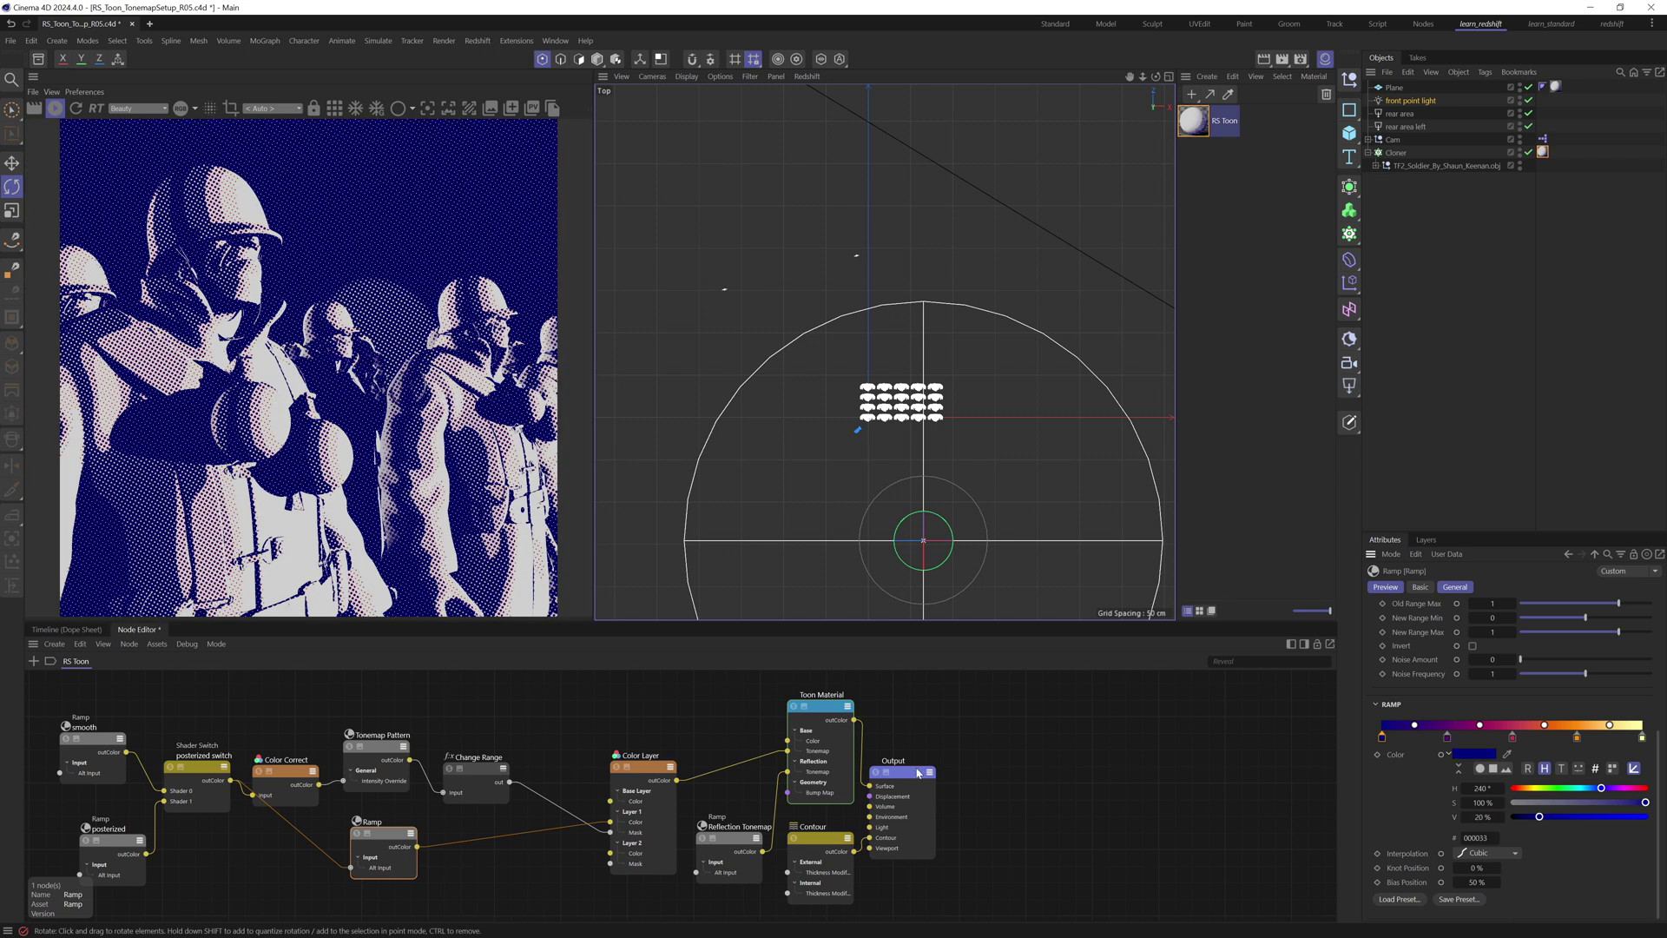
left_click(1512, 736)
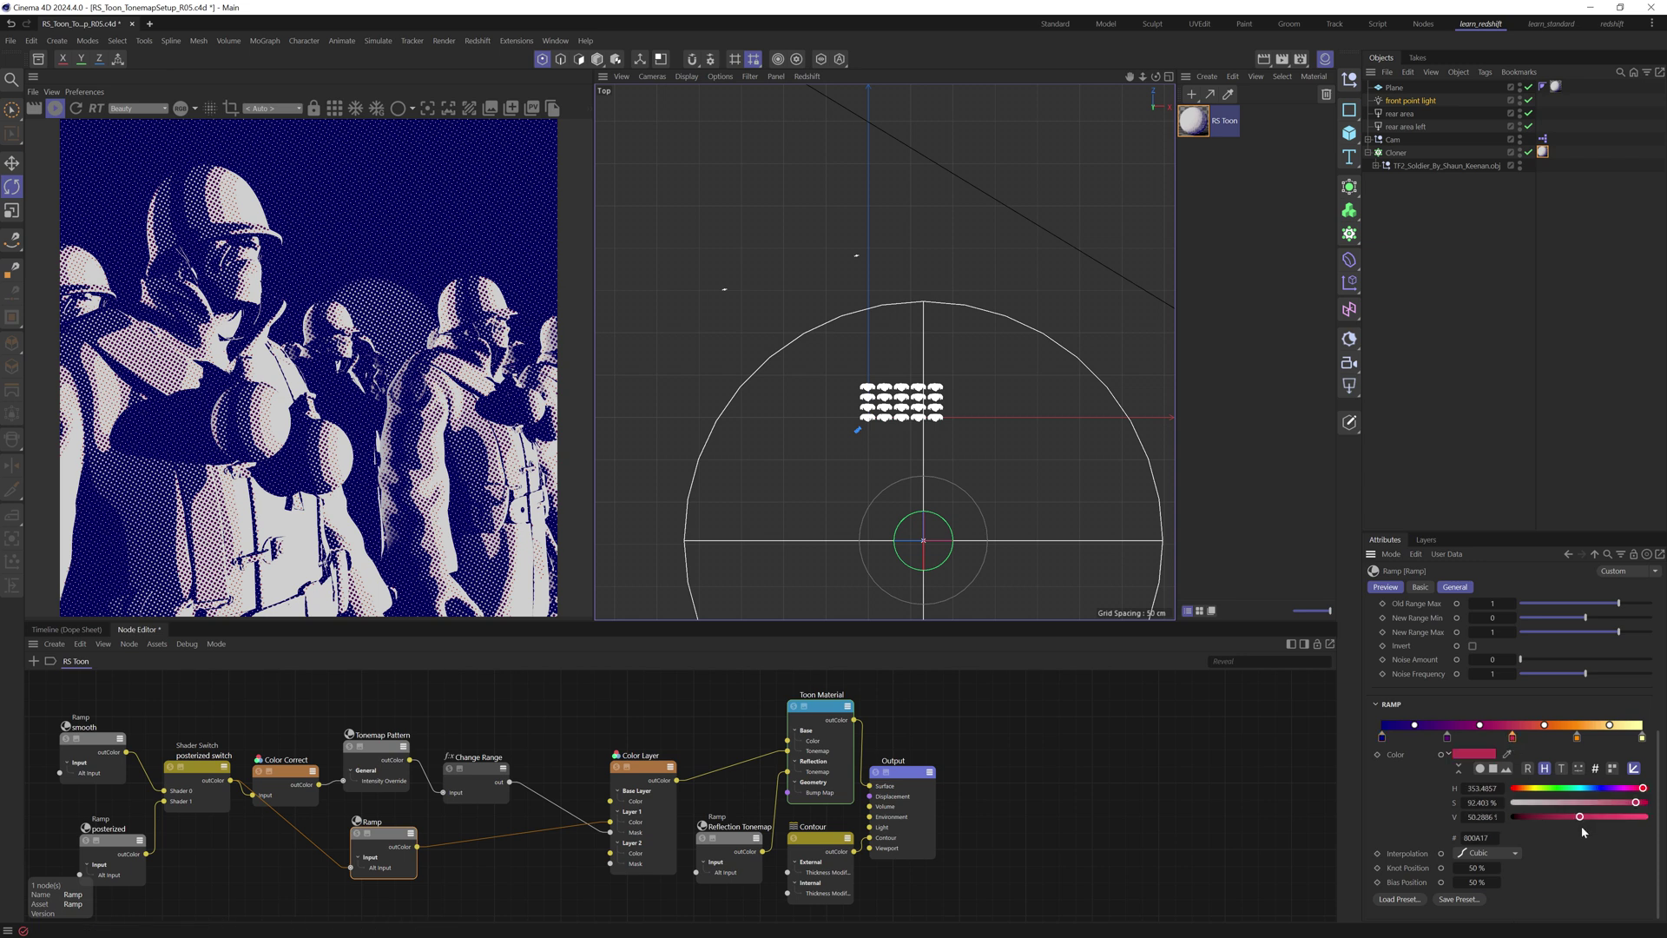
left_click_drag(1579, 816, 1634, 825)
left_click(1447, 738)
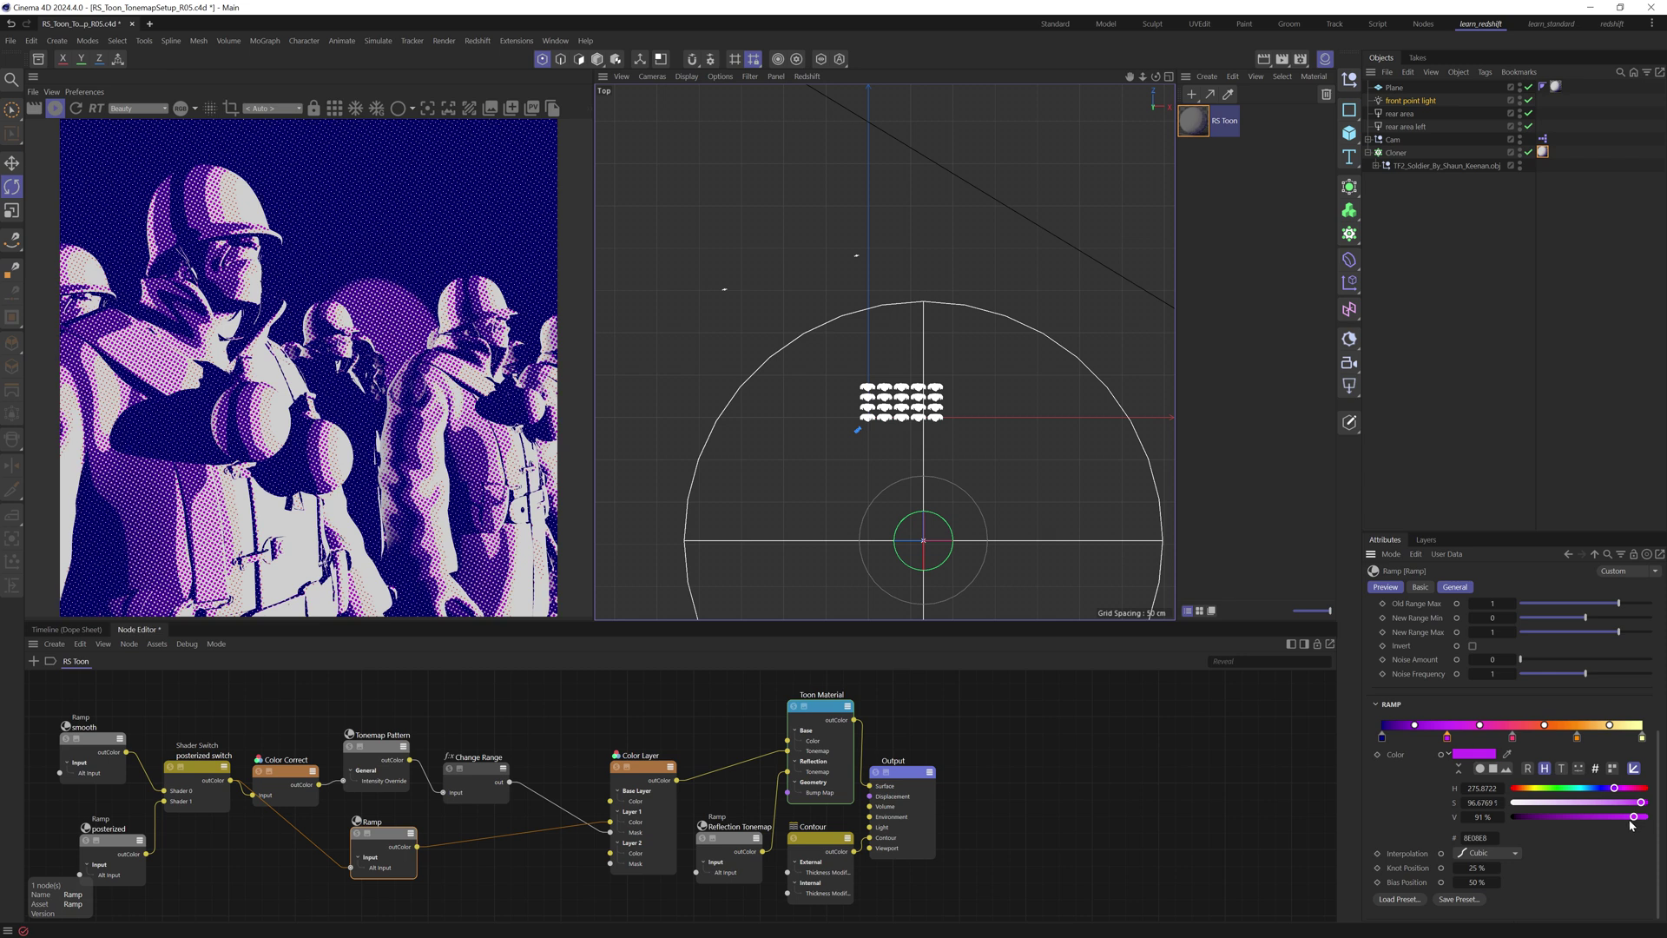
left_click(300, 781)
left_click_drag(1585, 634, 1561, 637)
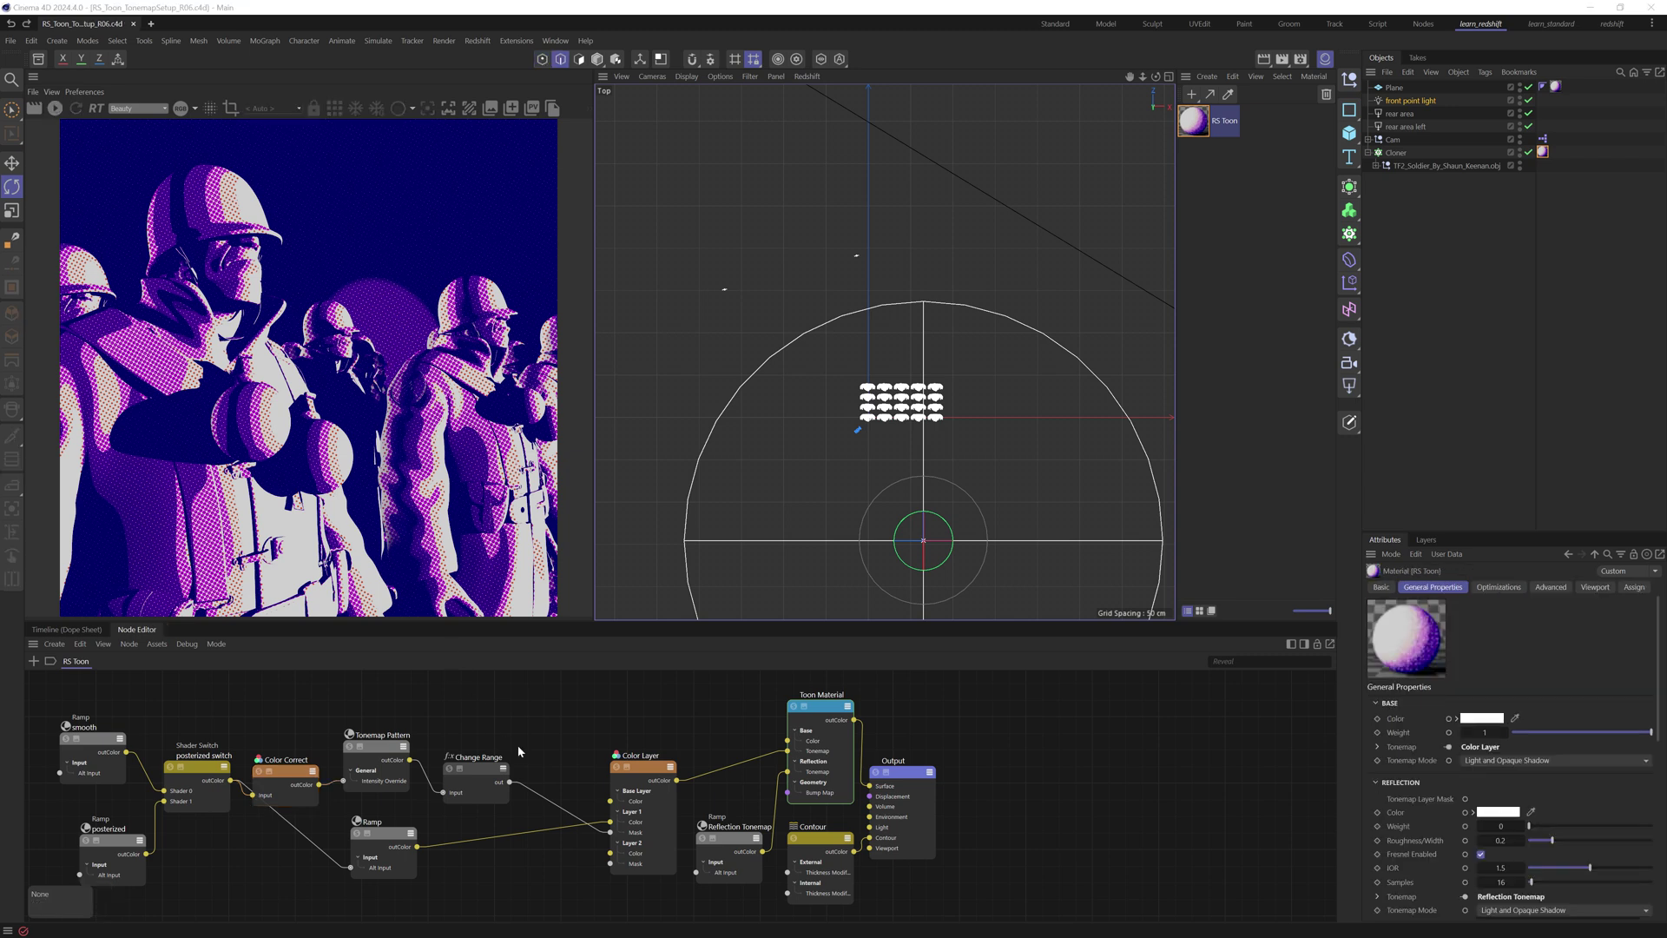
Save an incremented version and insert a Color Correct node after Color Layer, moving nodes down
key("ctrl+alt+s")
left_click_drag(651, 770, 580, 741)
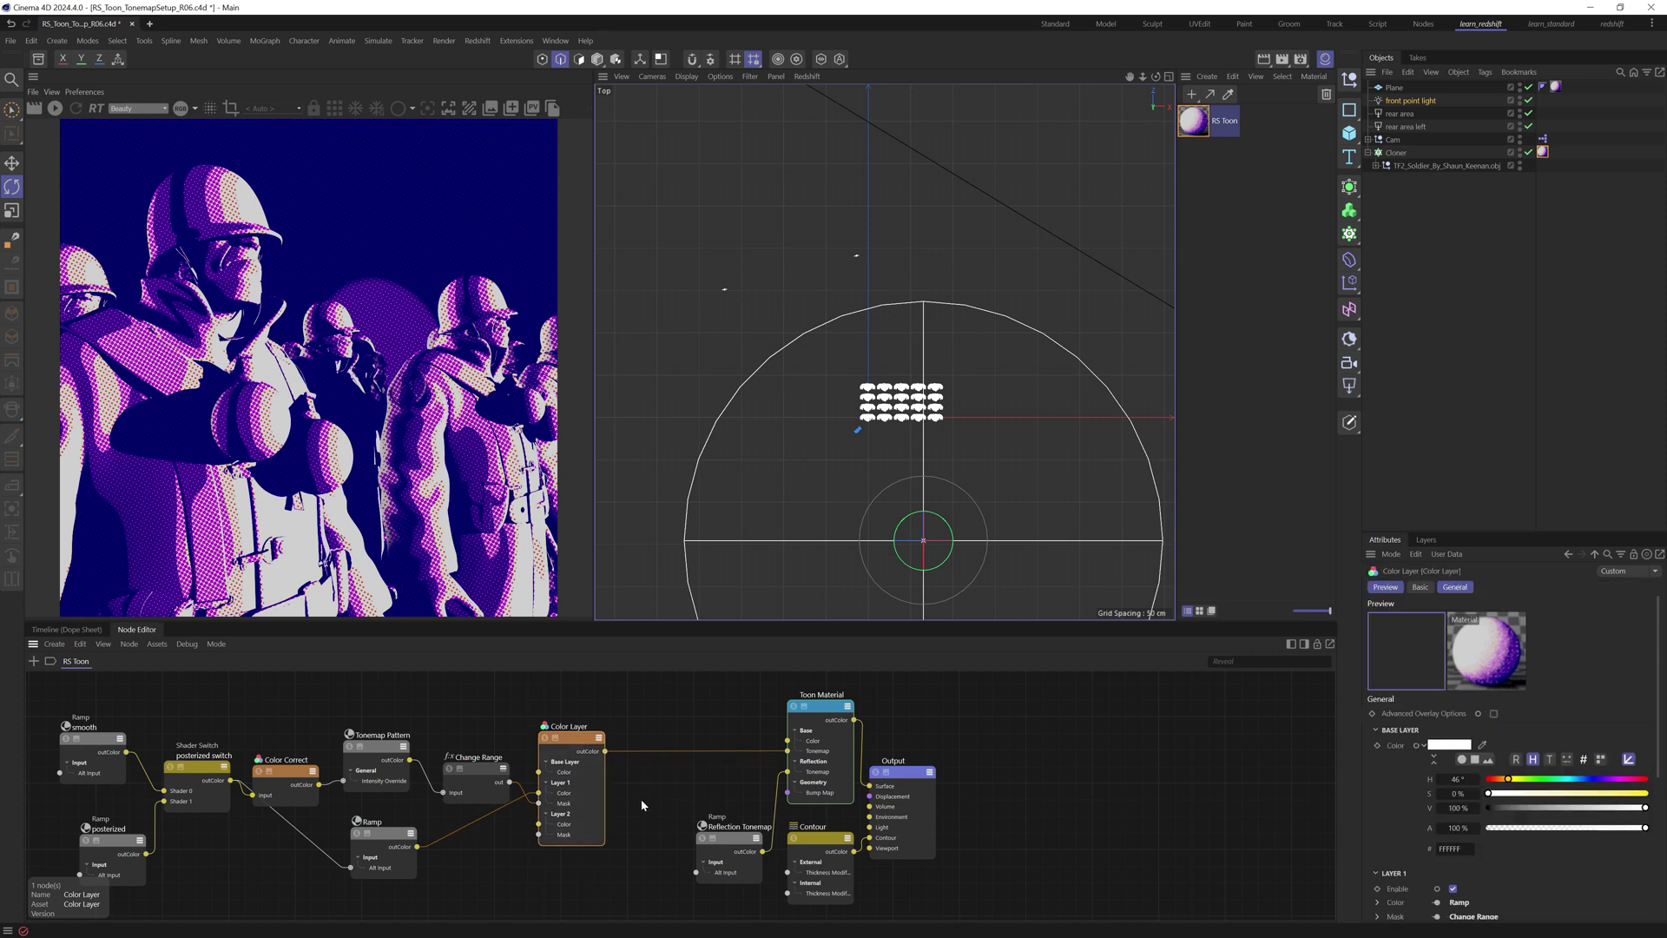
double_click(679, 854)
type("col corr")
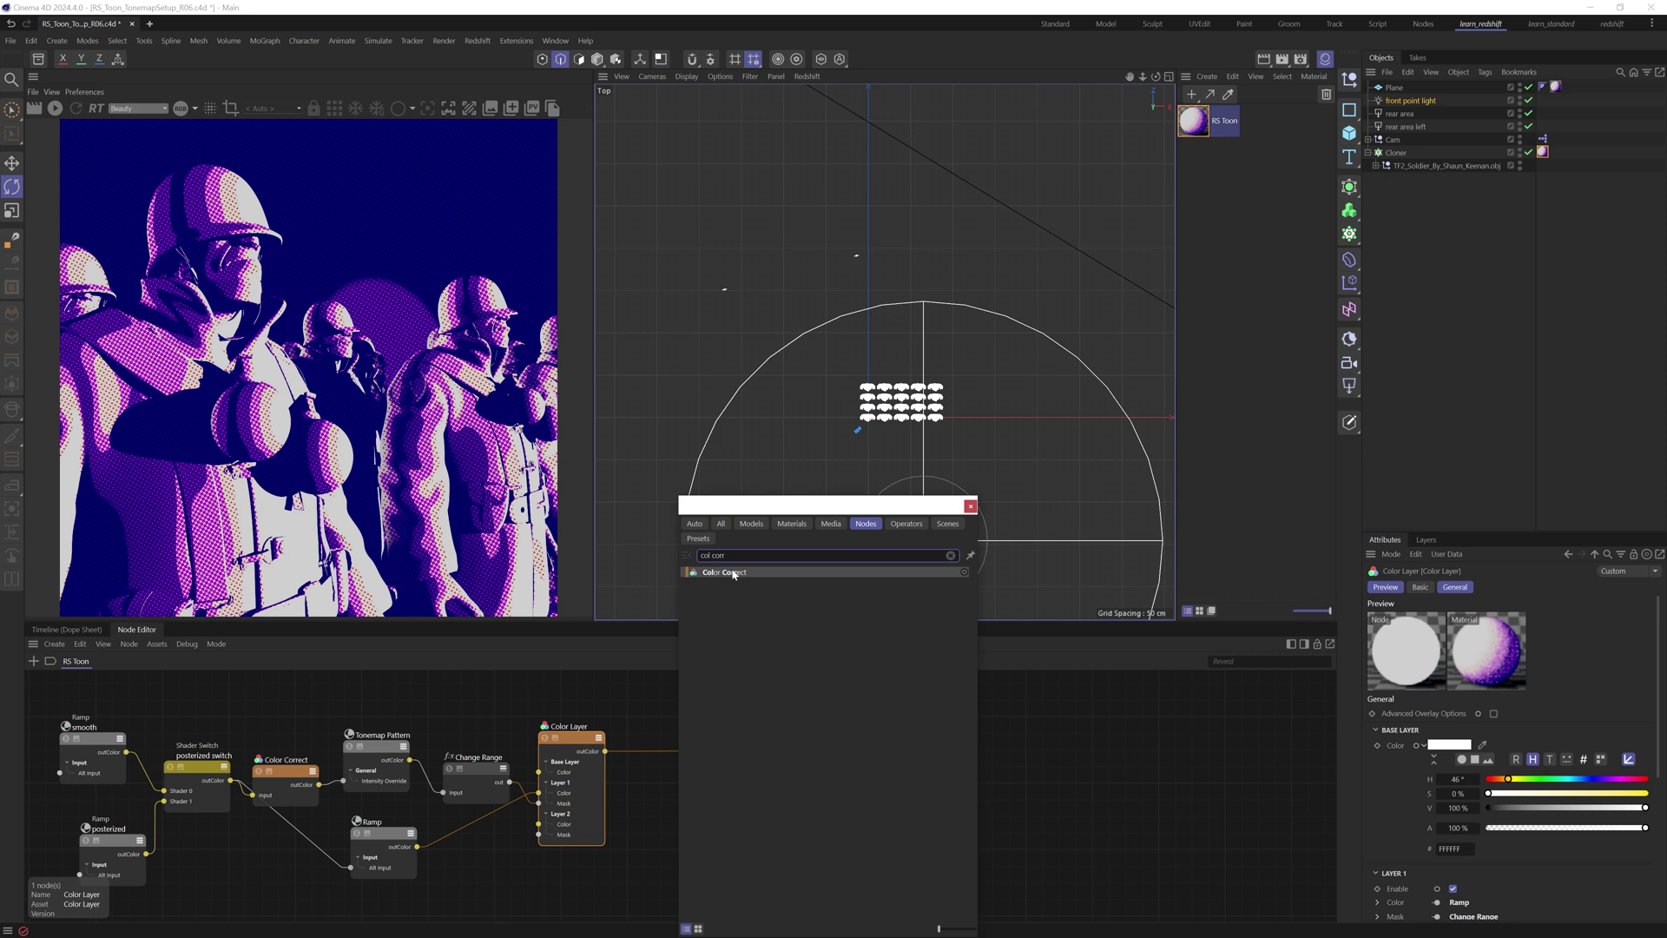
left_click_drag(733, 574, 656, 755)
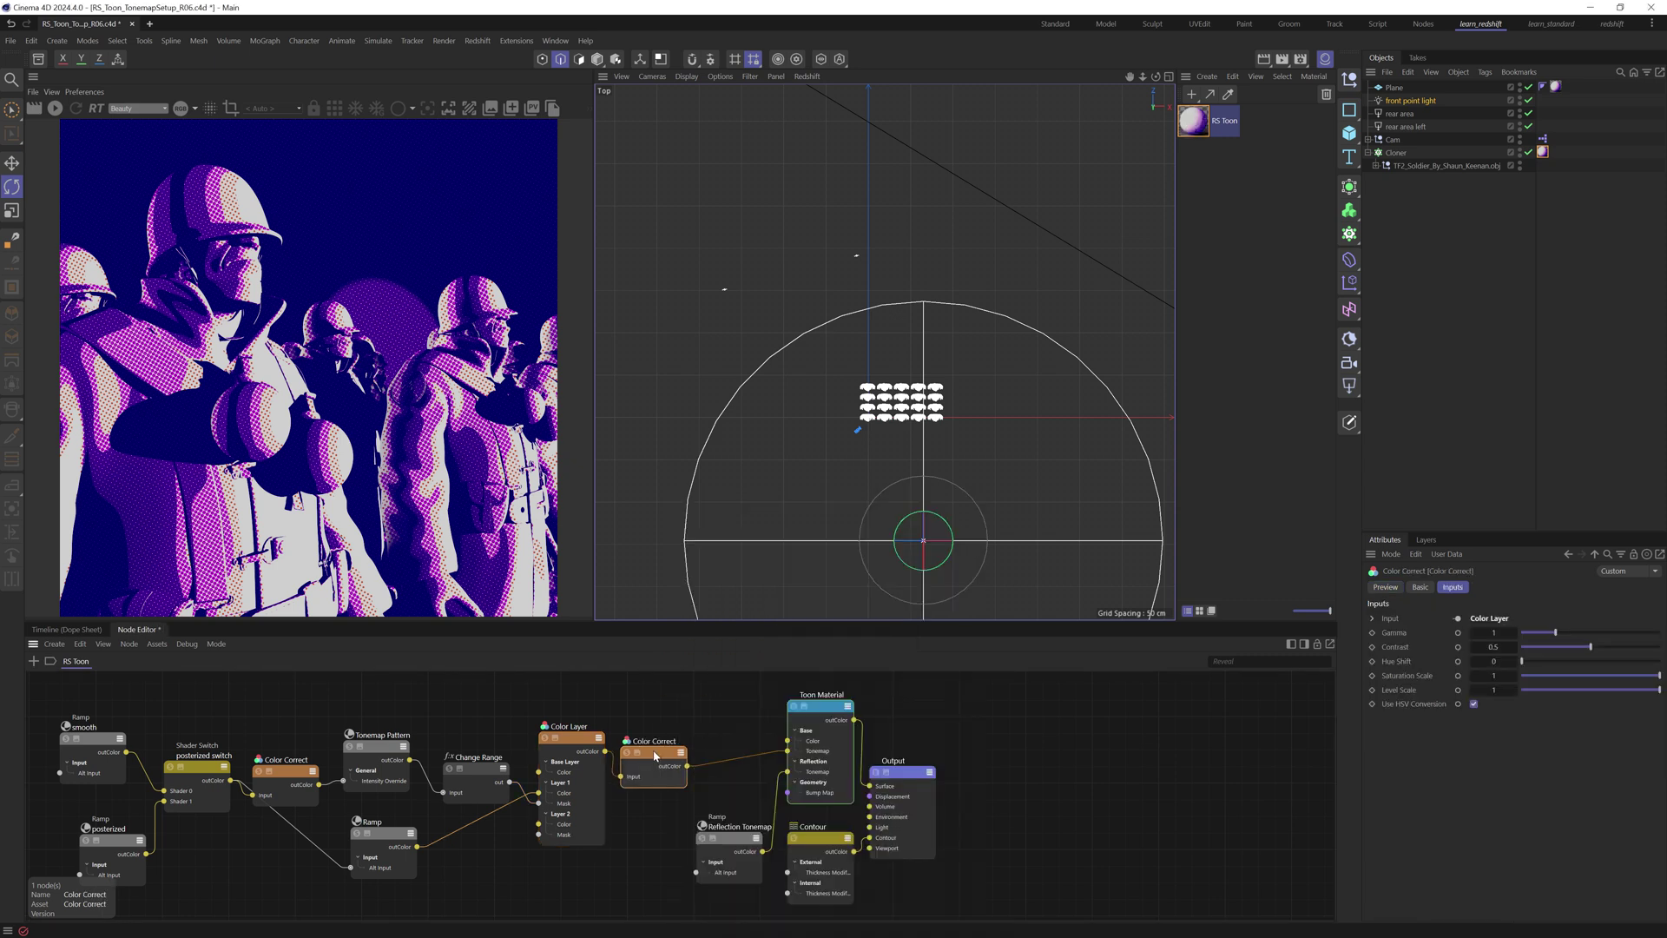
left_click_drag(658, 713, 491, 790)
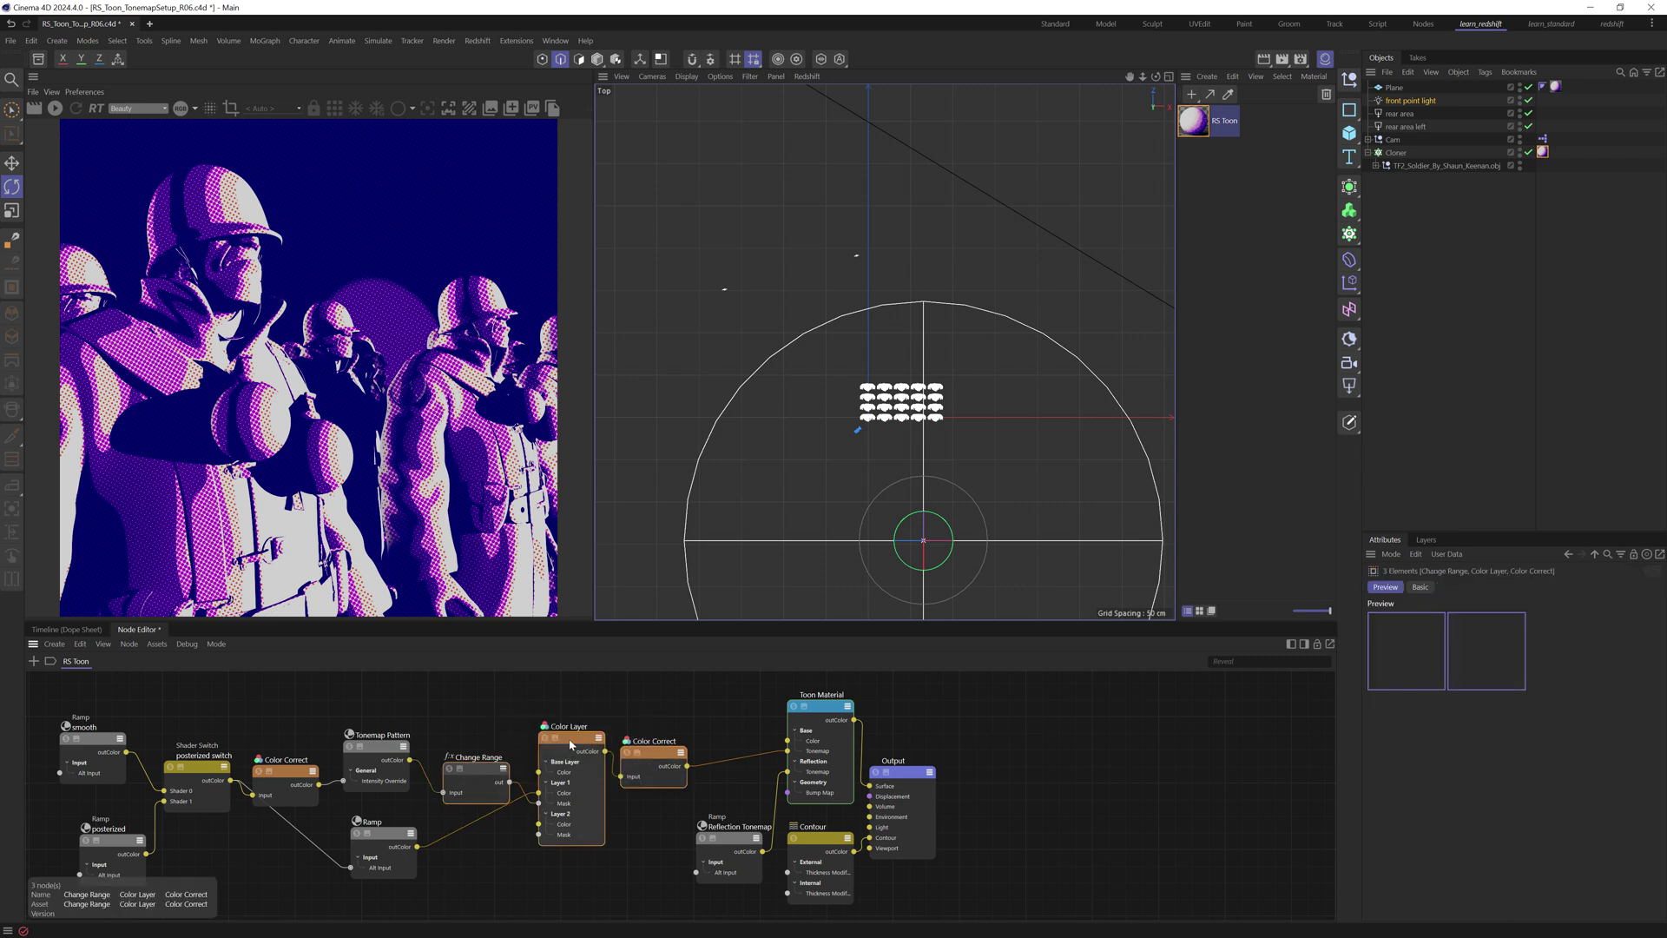
left_click_drag(570, 743, 567, 784)
Duplicate the posterized switch and wire Tonemap Pattern to Shader 0, Color Correct to Shader 1
left_click(547, 737)
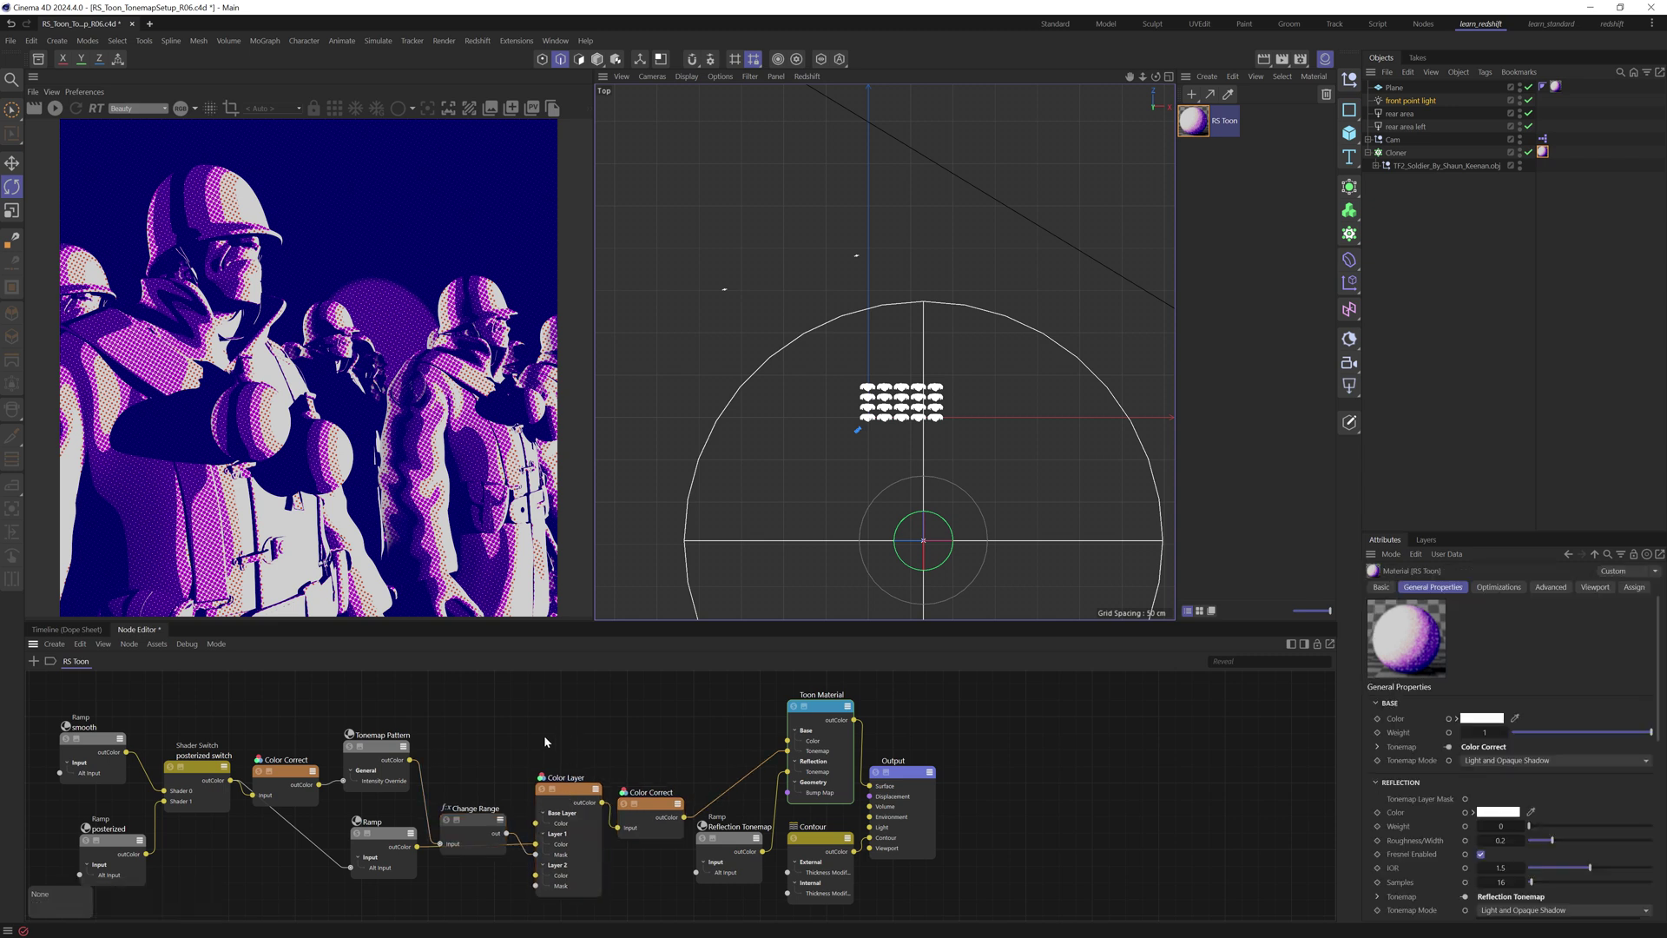
left_click(182, 762)
left_click_drag(195, 770, 678, 696, "ctrl")
left_click(681, 706)
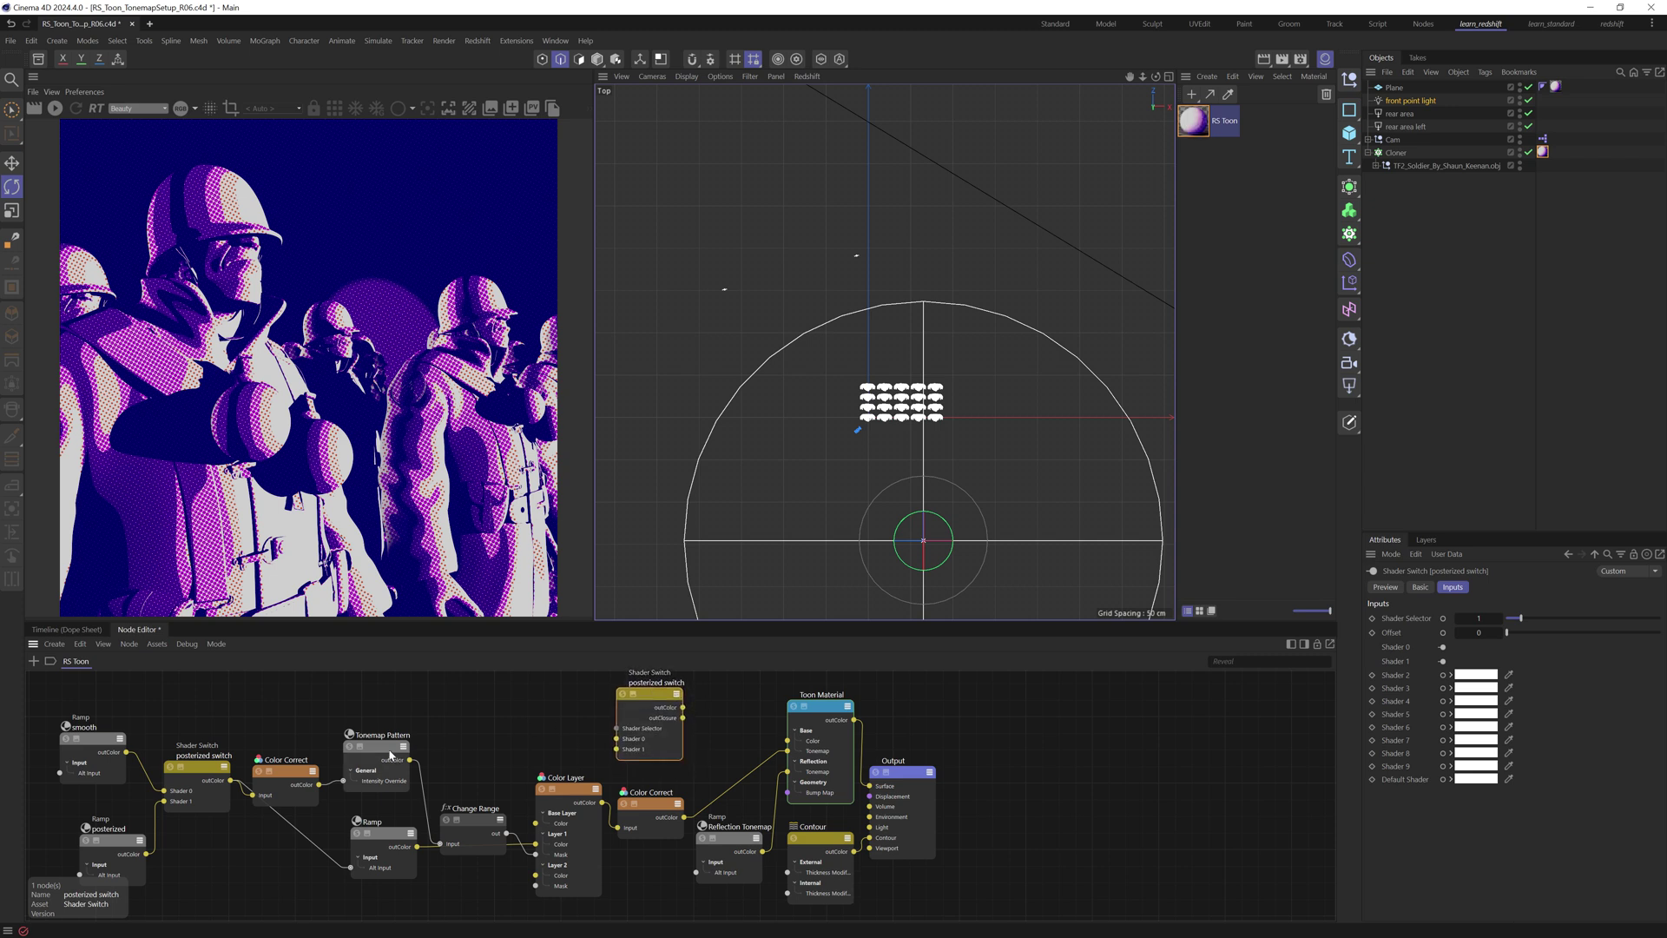
left_click_drag(409, 761, 615, 739)
left_click_drag(685, 817, 787, 751)
Place the new switch by the Toon Material, rename it 'color switch', and set it to 1
left_click_drag(658, 702, 732, 712)
double_click(737, 709)
type("color switch")
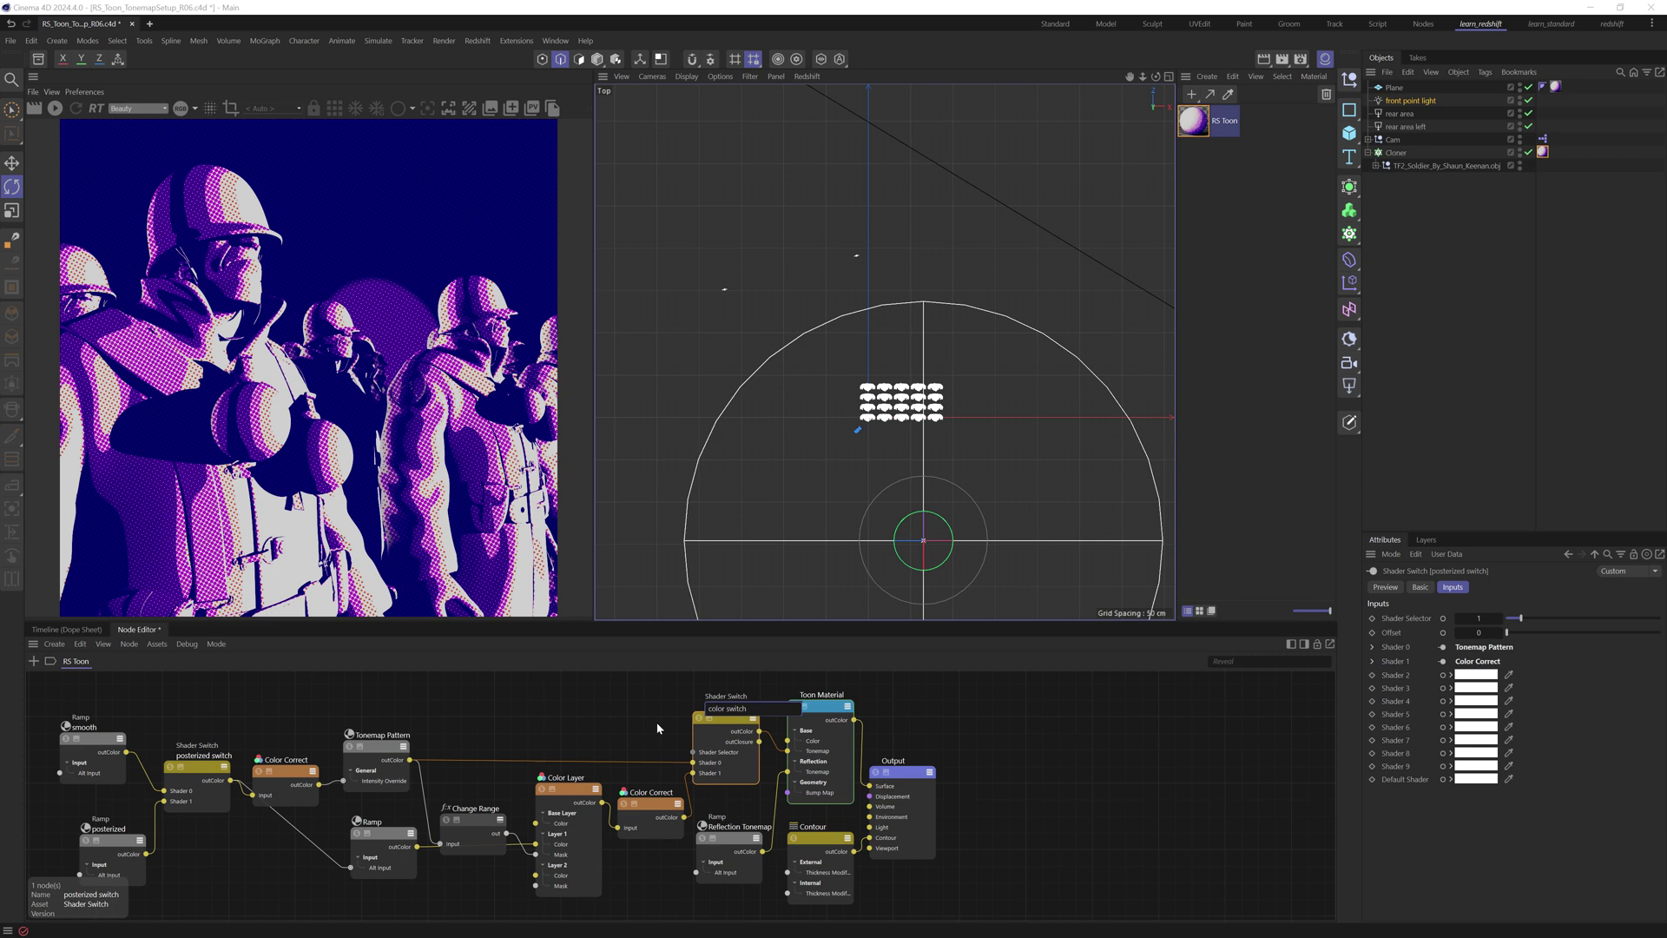
type("r")
key("Return")
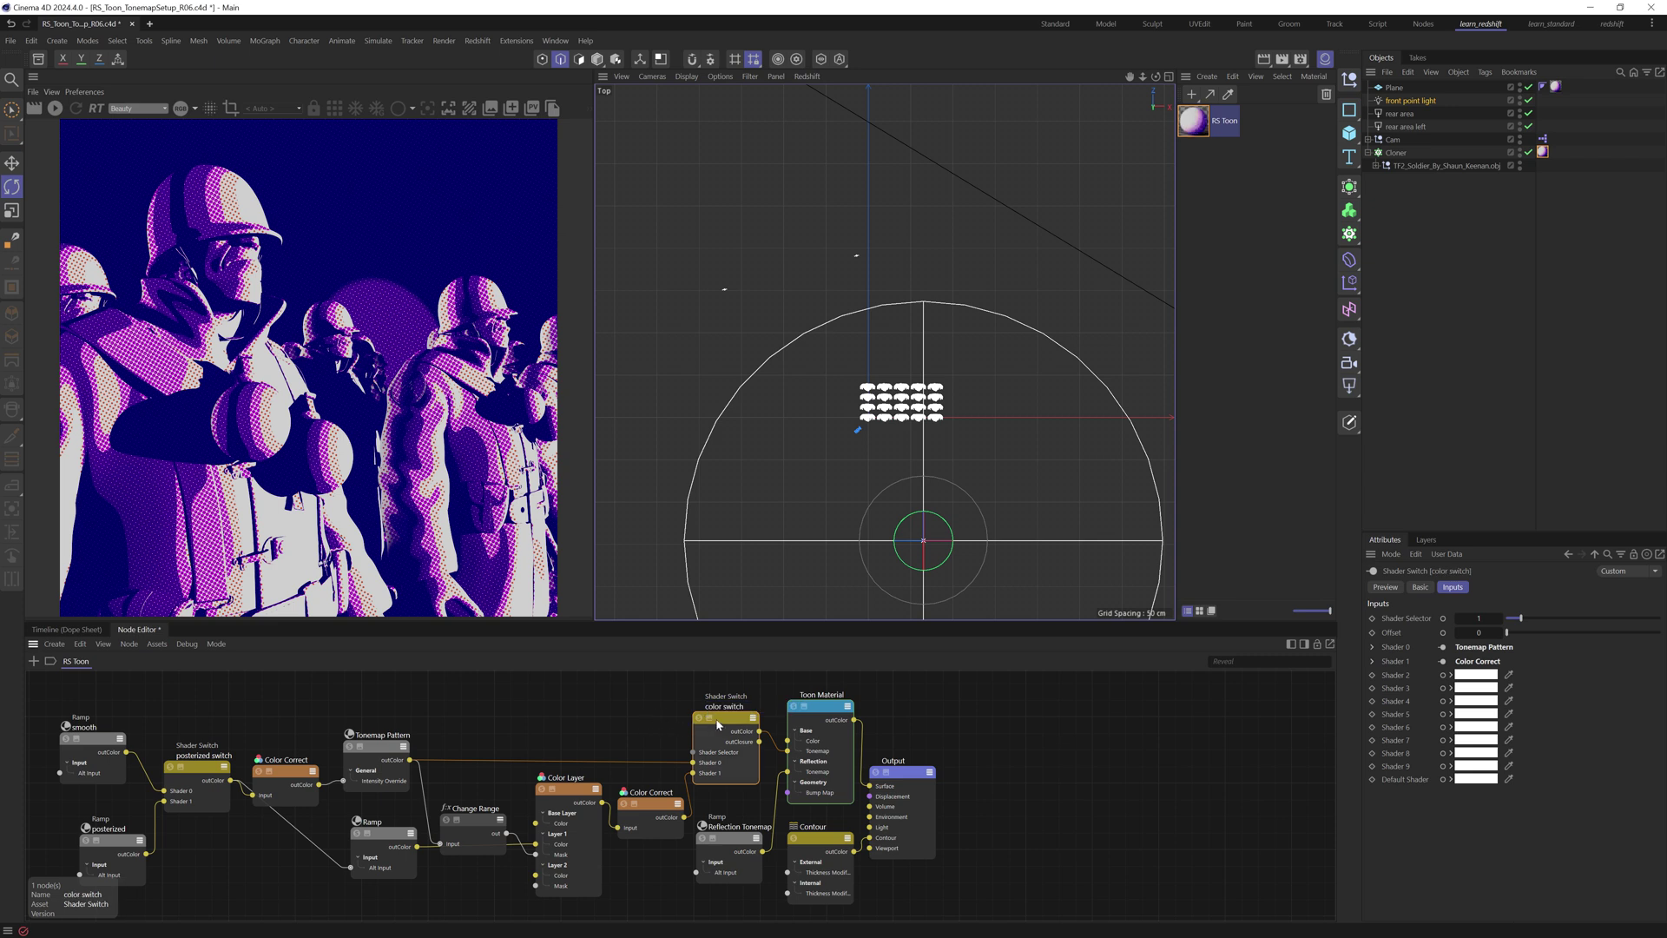
left_click(55, 109)
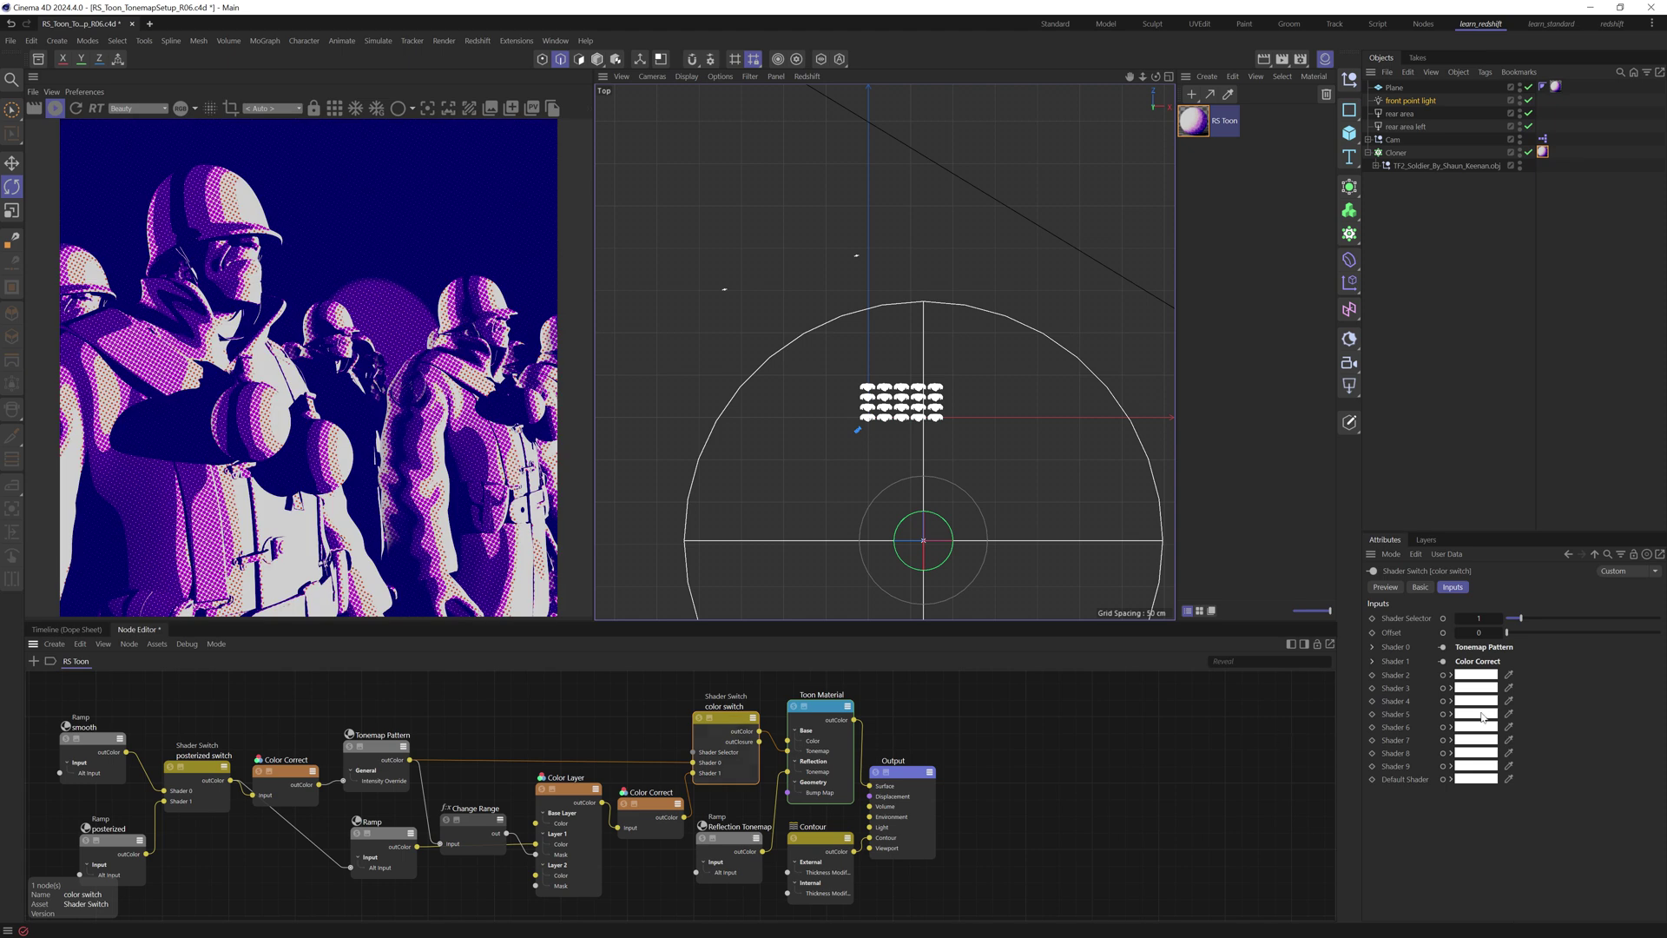
left_click(1460, 619)
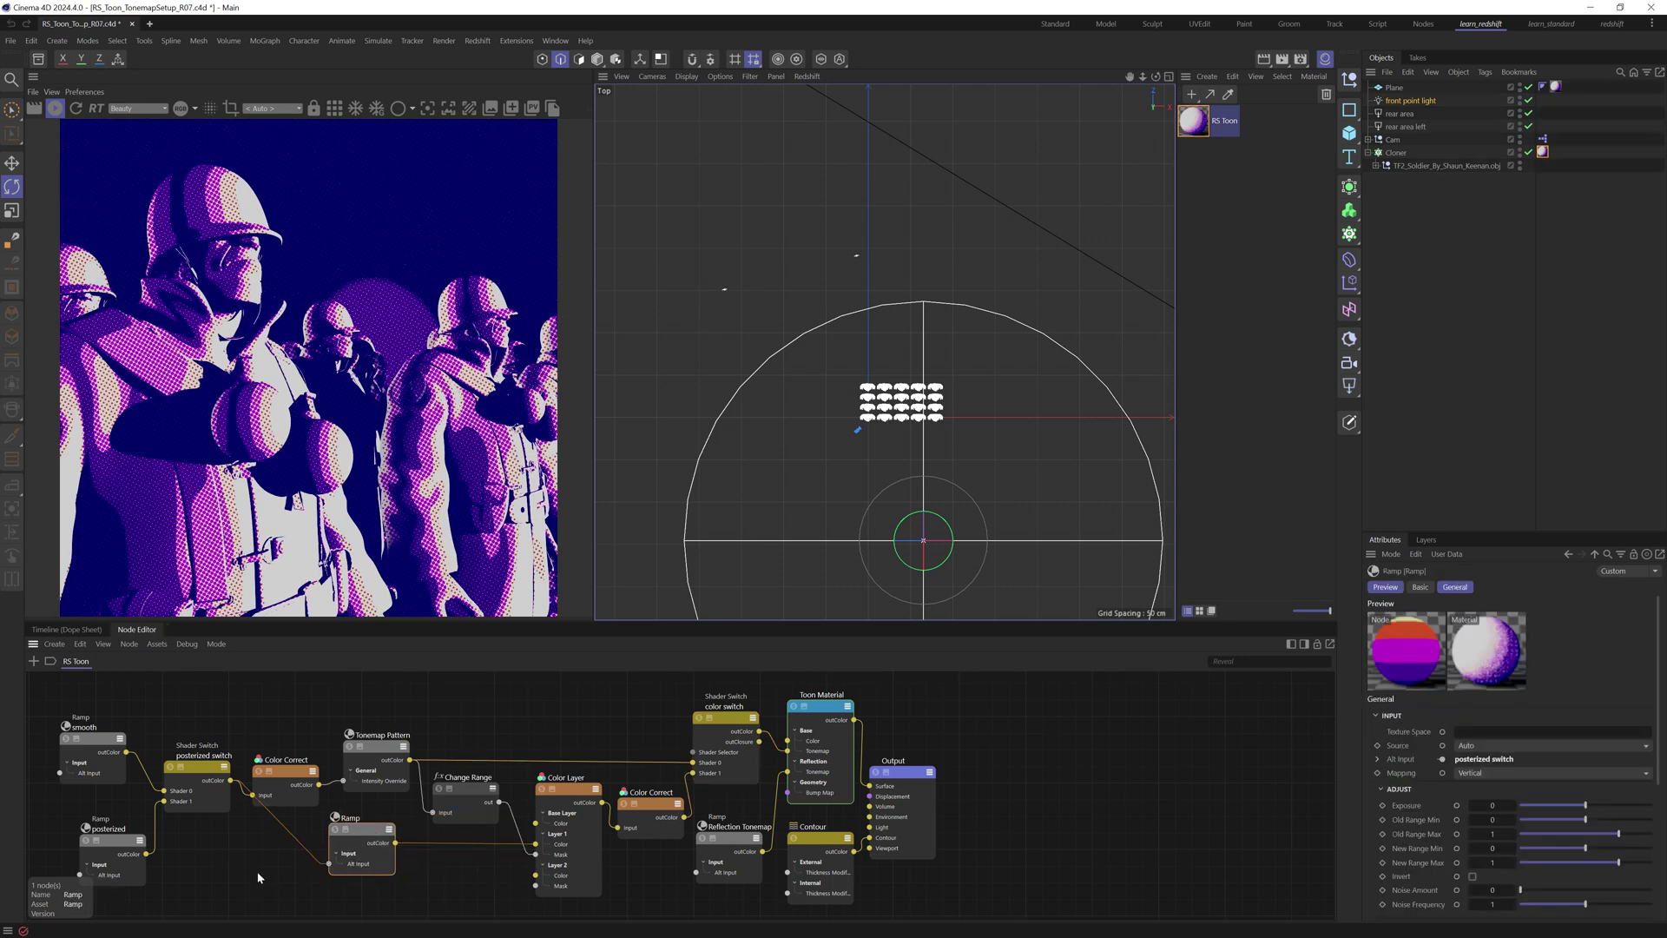
Test the posterized switch between smooth and posterized shading, then tweak Color Correct gamma
key("h")
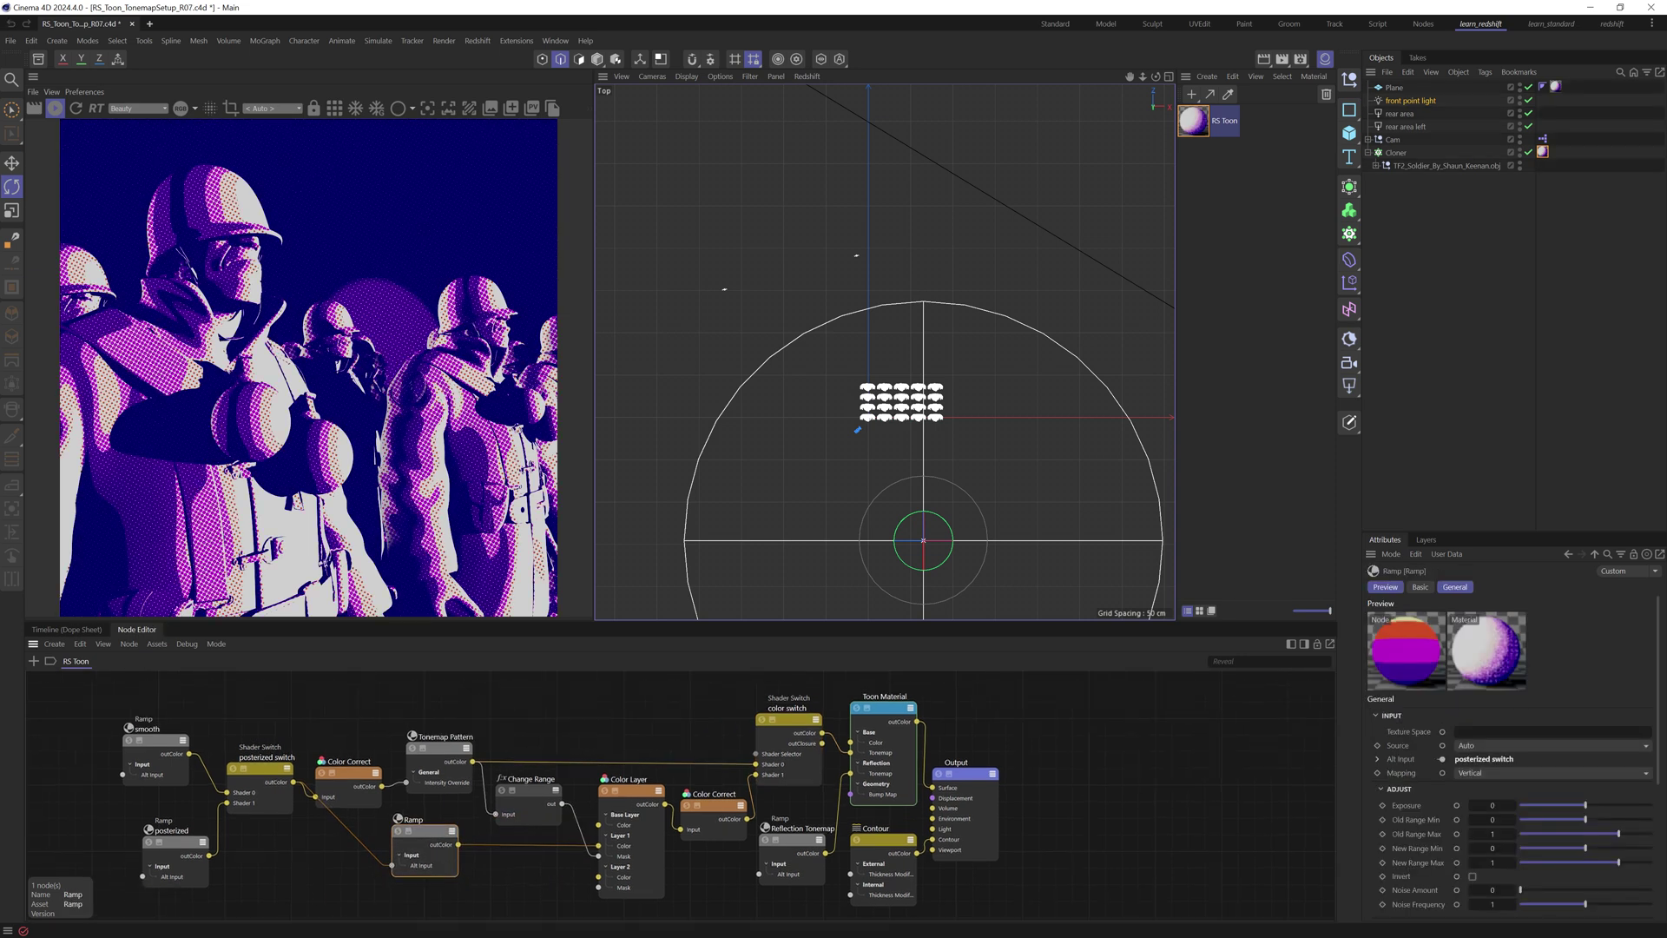
left_click(307, 768)
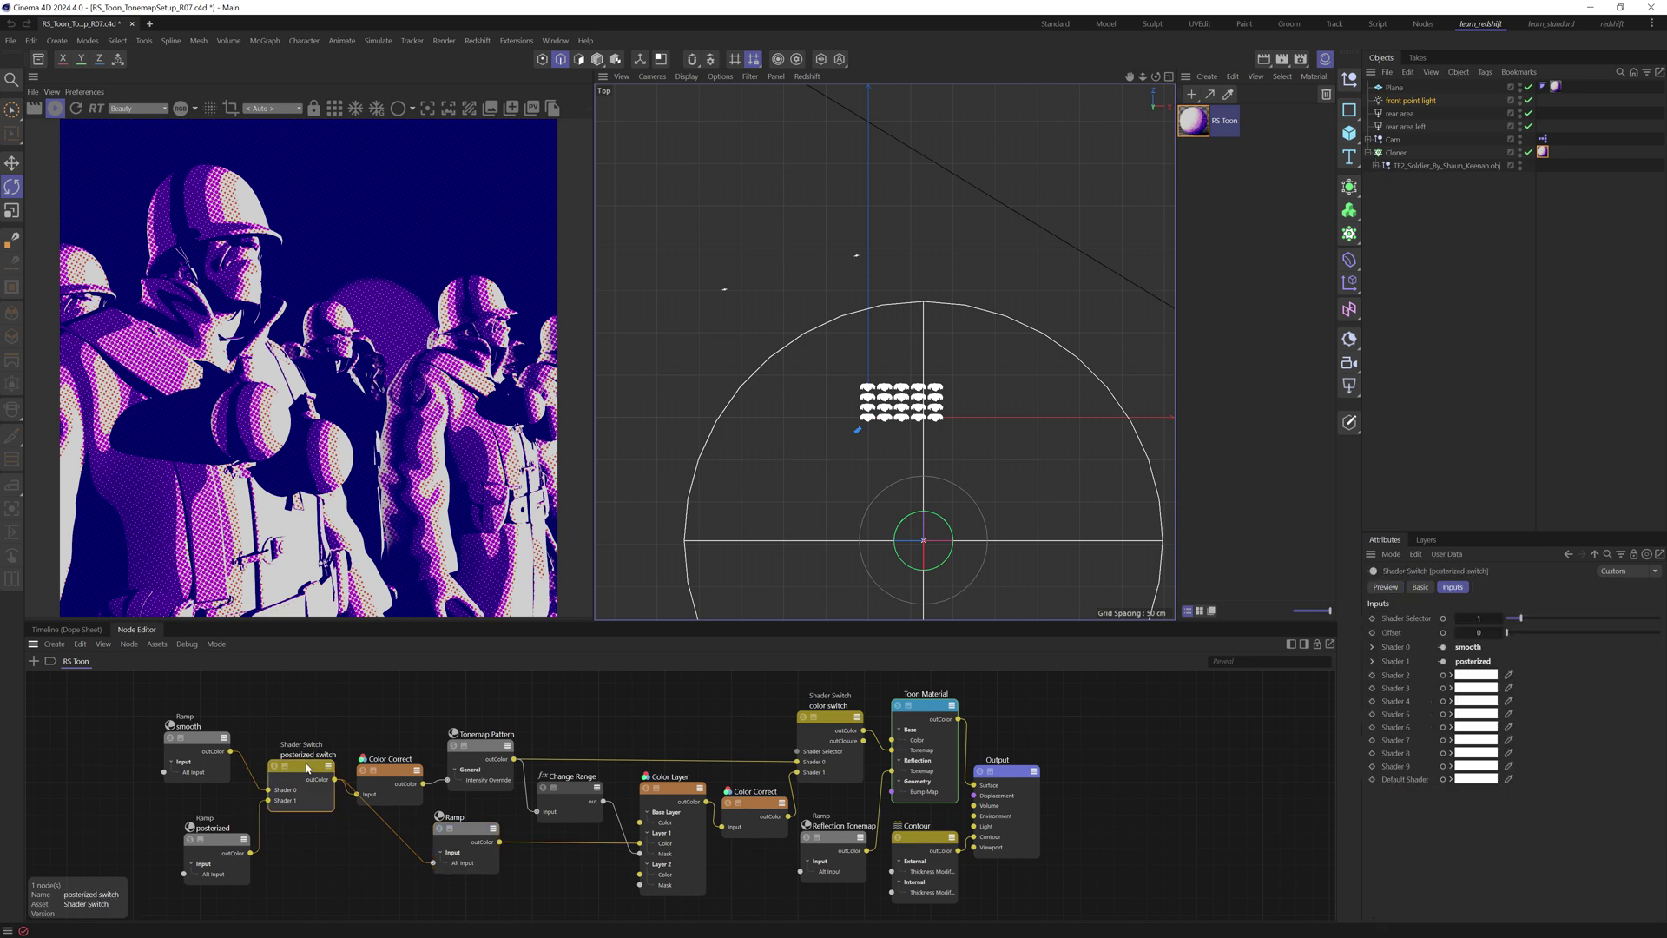
left_click(1460, 619)
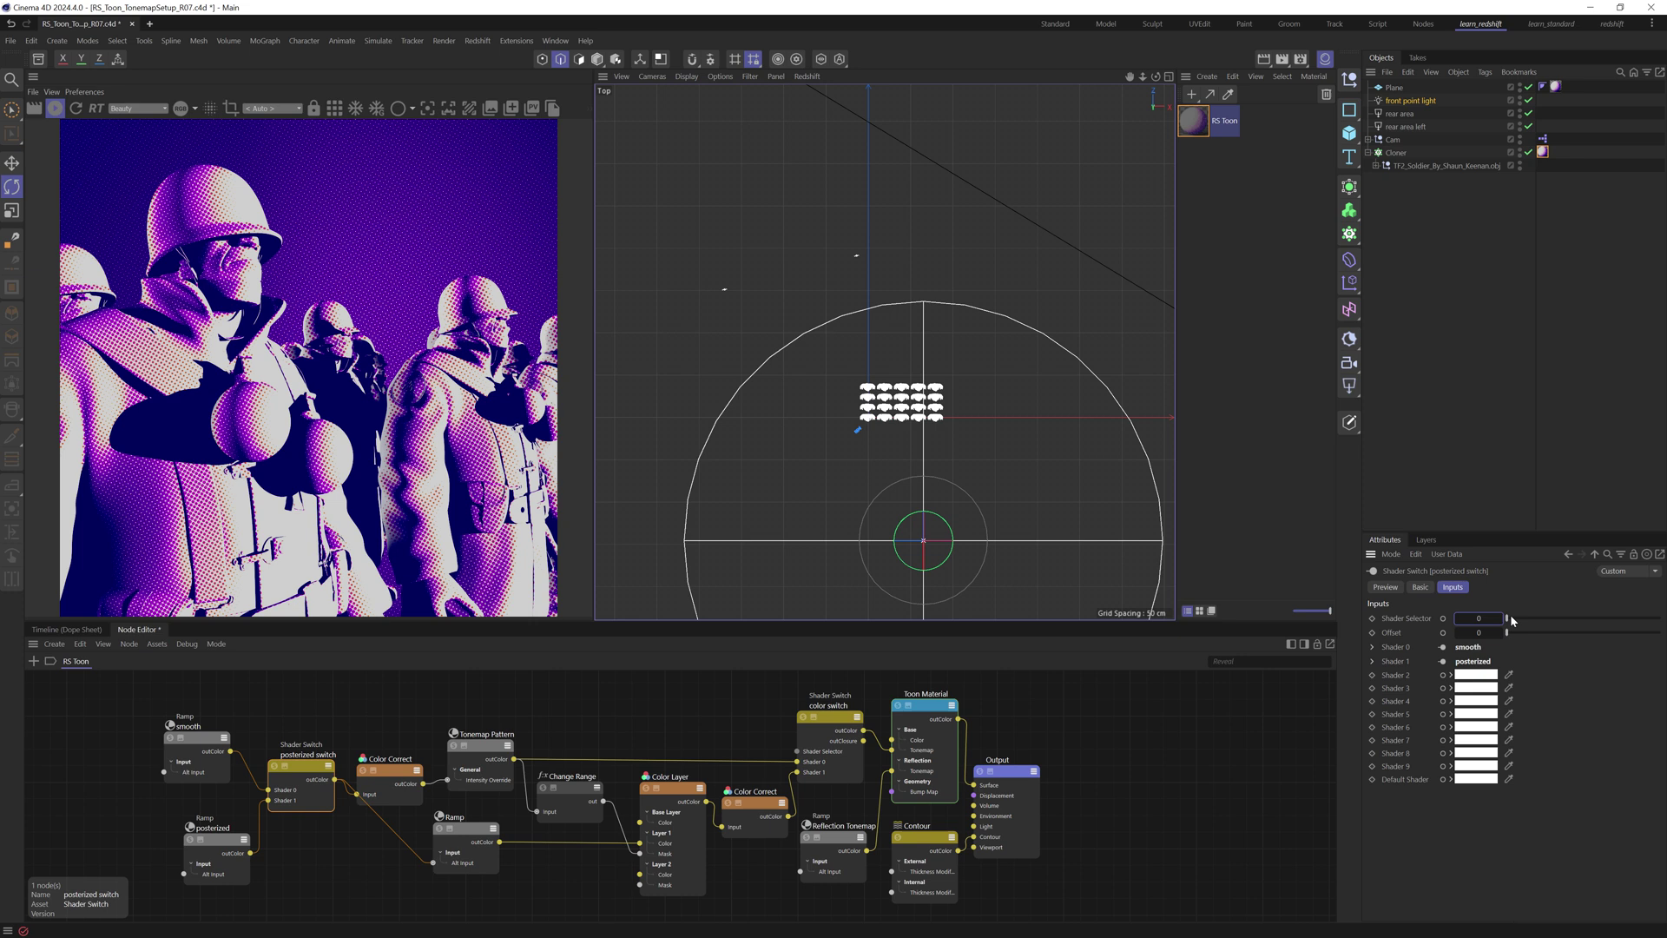
left_click_drag(1511, 620, 1520, 618)
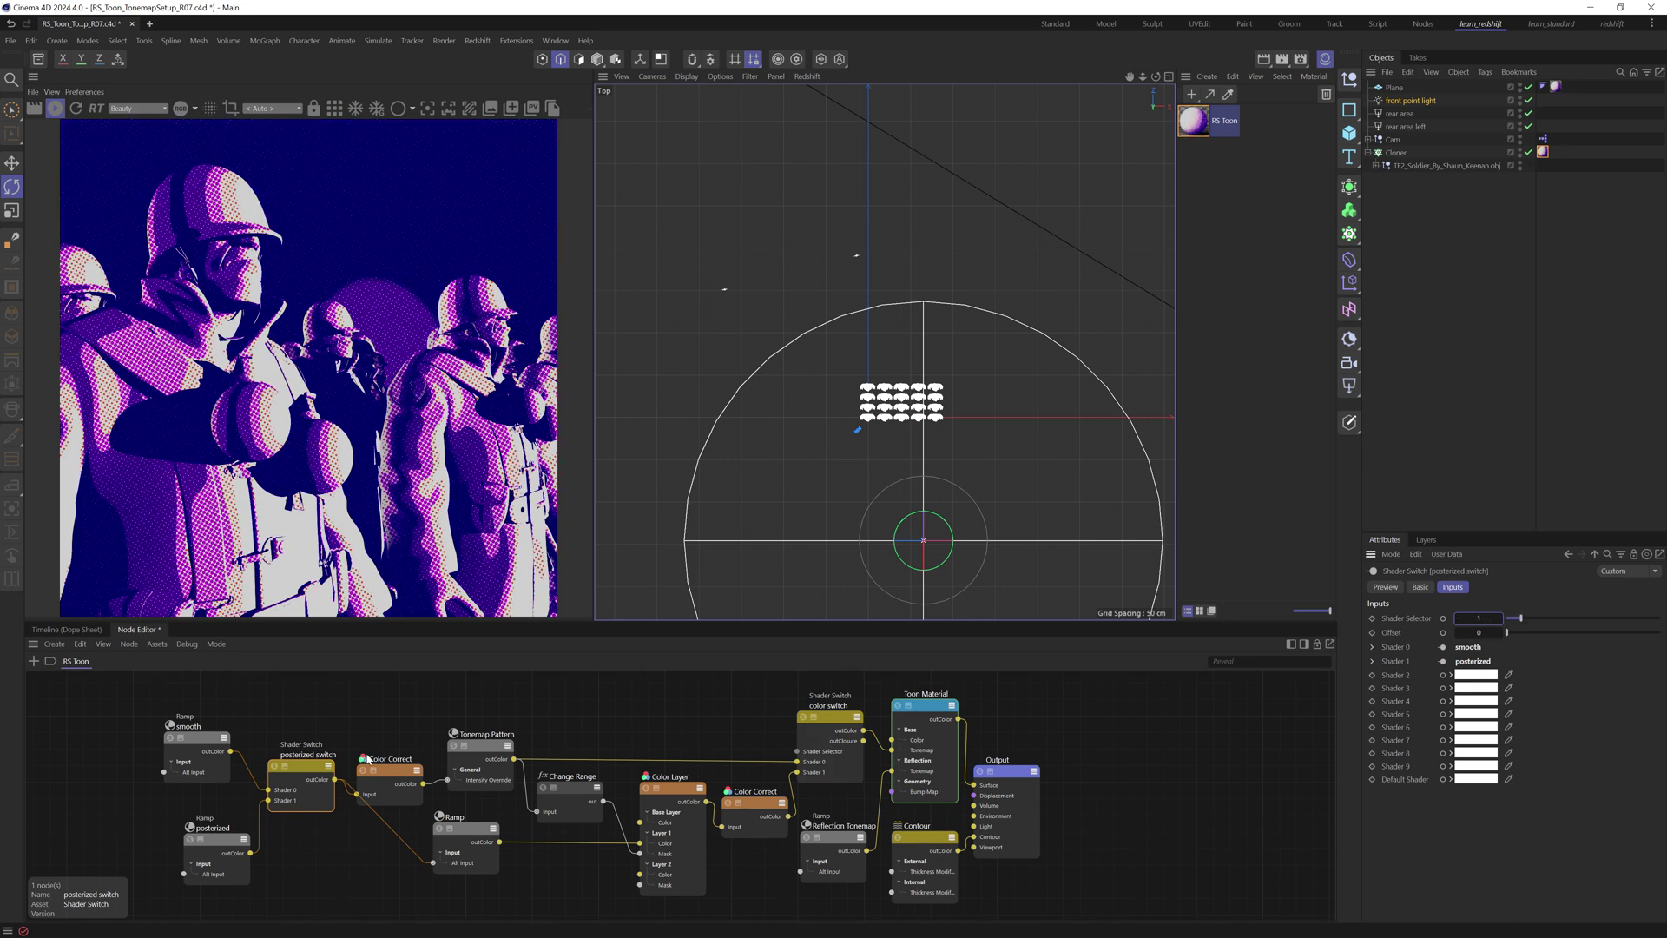
left_click_drag(367, 758, 369, 736)
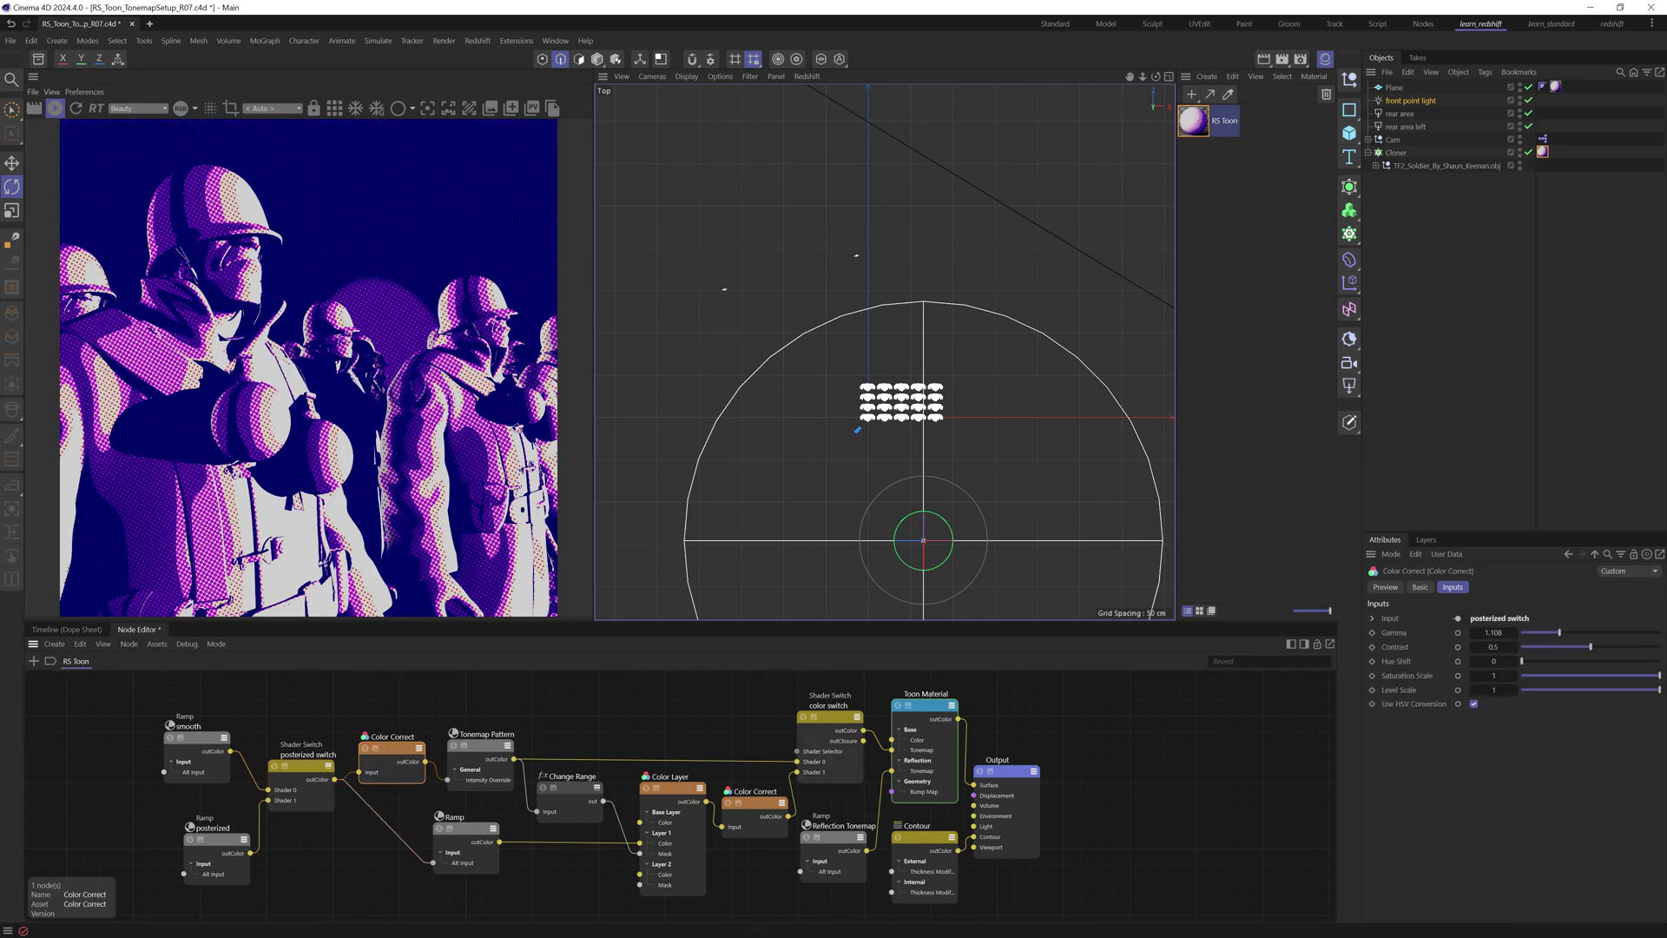
mouse_move(1567, 640)
left_mouse_down()
mouse_move(1598, 639)
mouse_move(1555, 639)
mouse_move(1584, 640)
left_mouse_up()
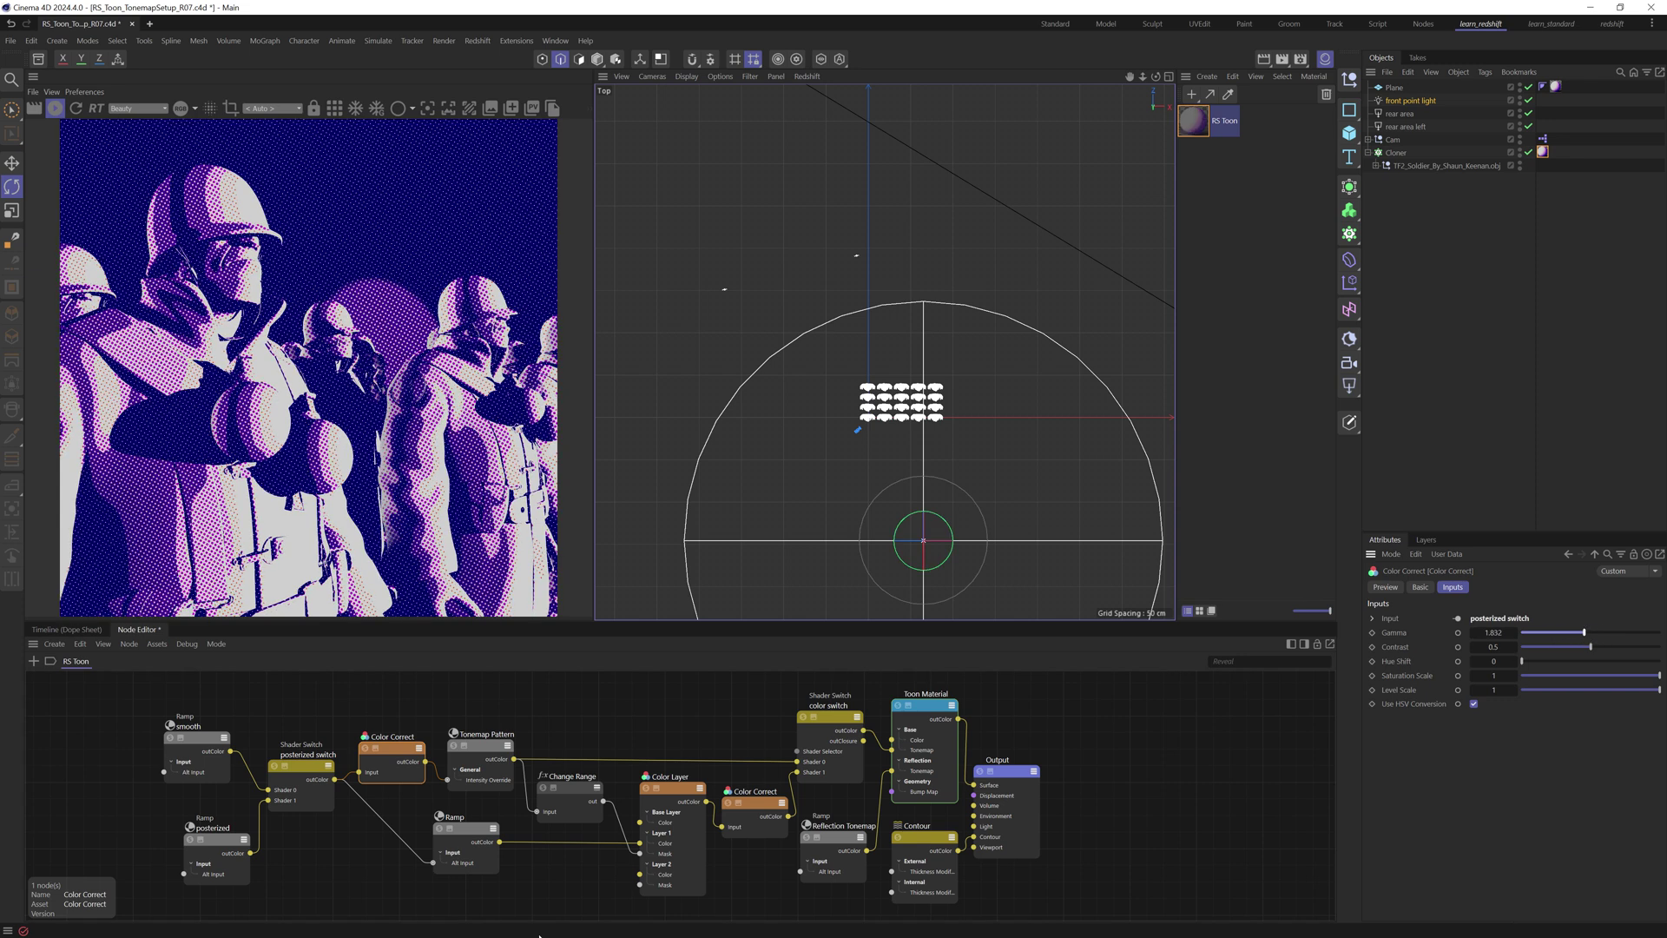
Load the Coldesque gradient preset on the ramp and set the color switch to 0
left_click(465, 834)
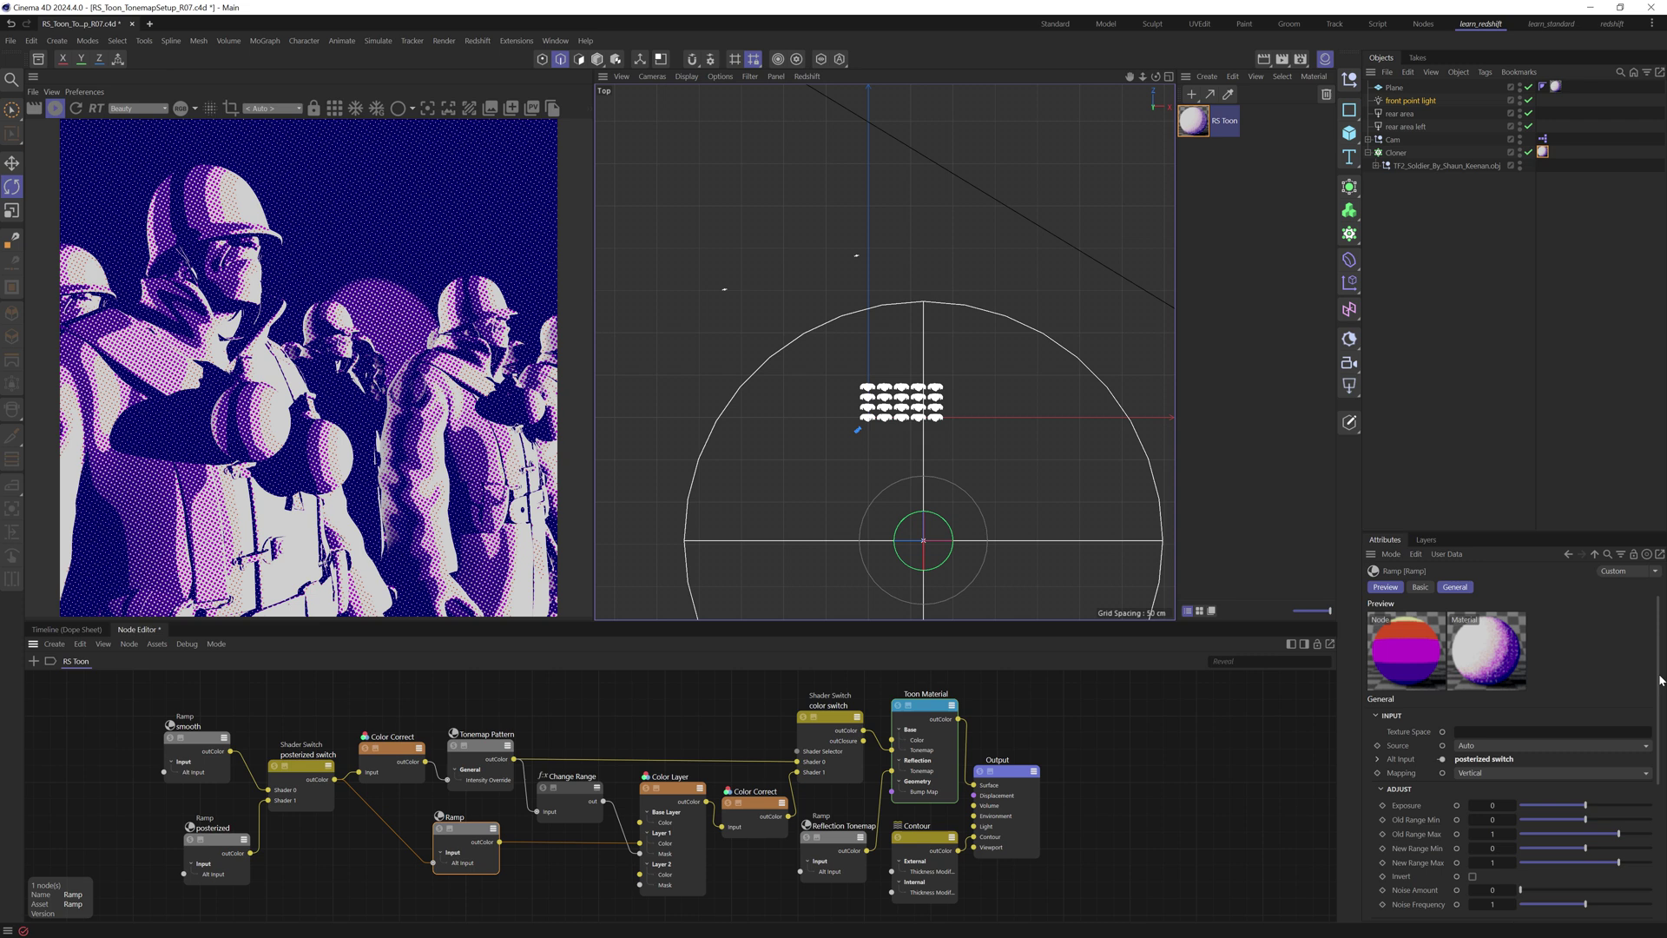
scroll(1657, 731, "down", 5)
left_click(1398, 903)
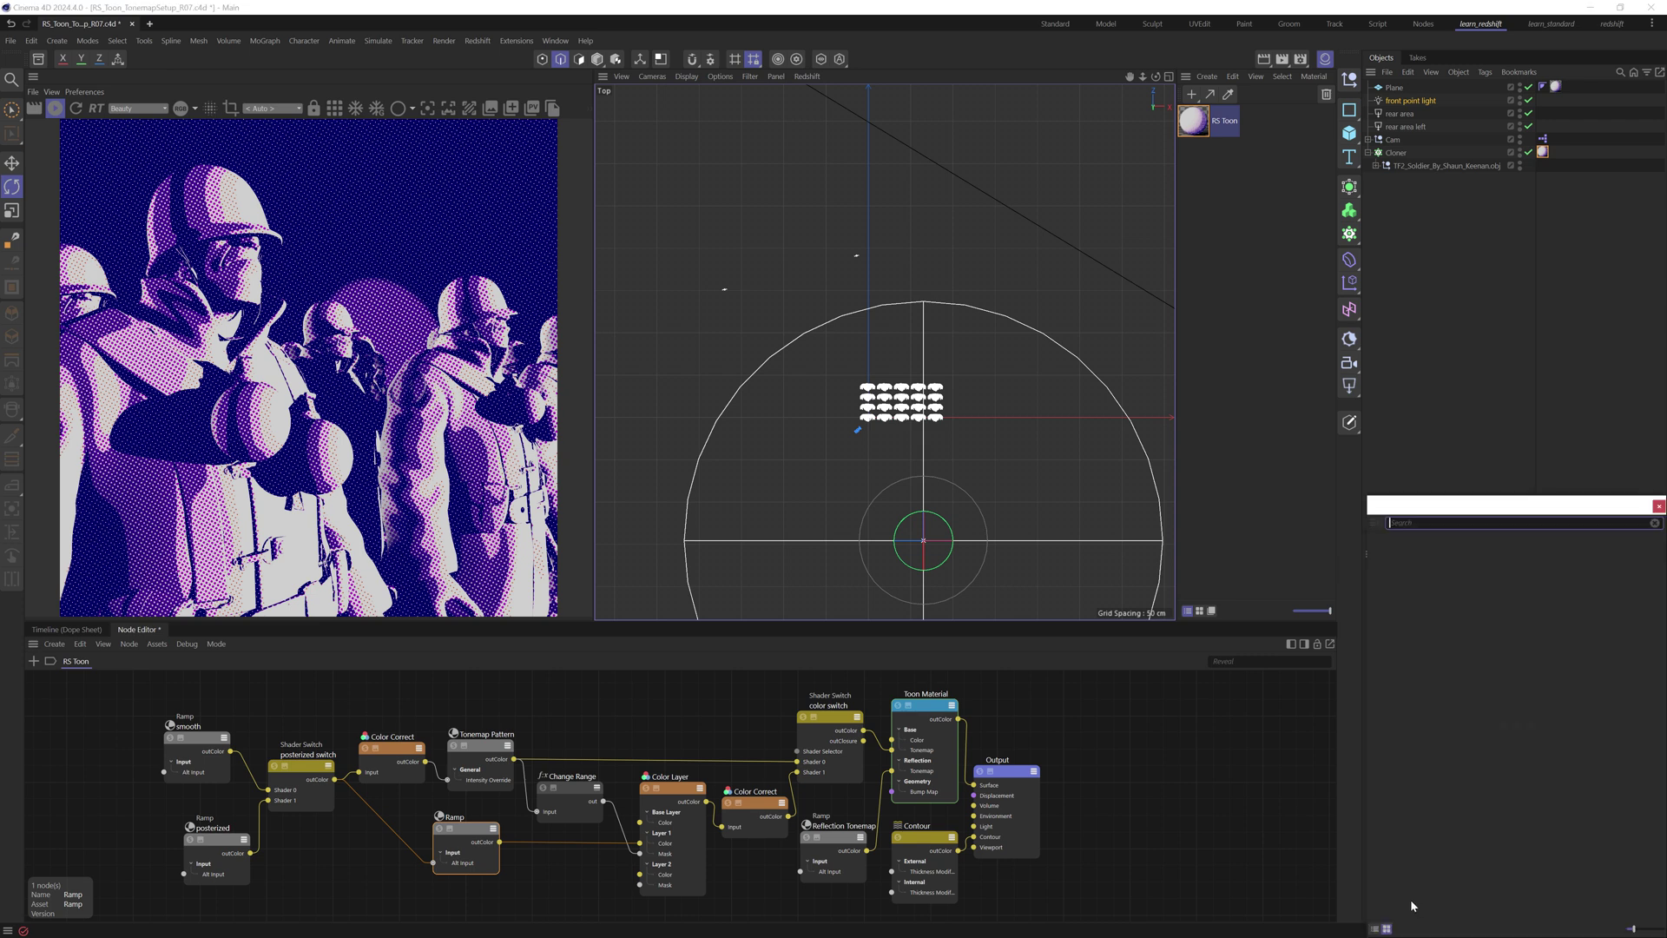
double_click(1622, 604)
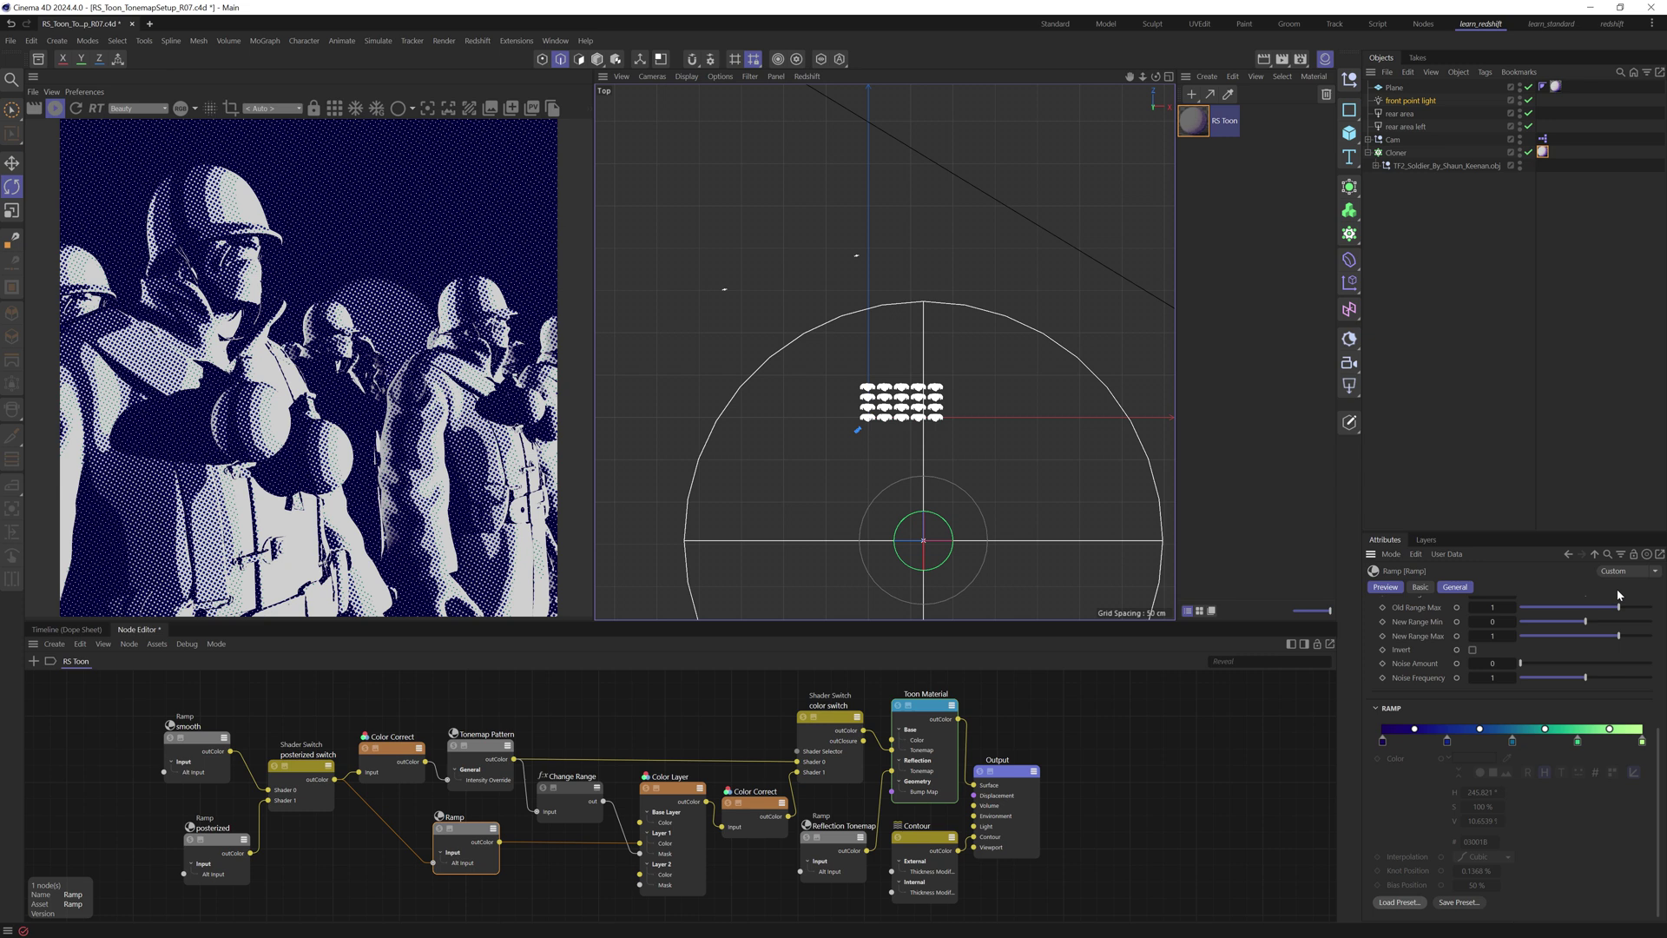
left_click(833, 717)
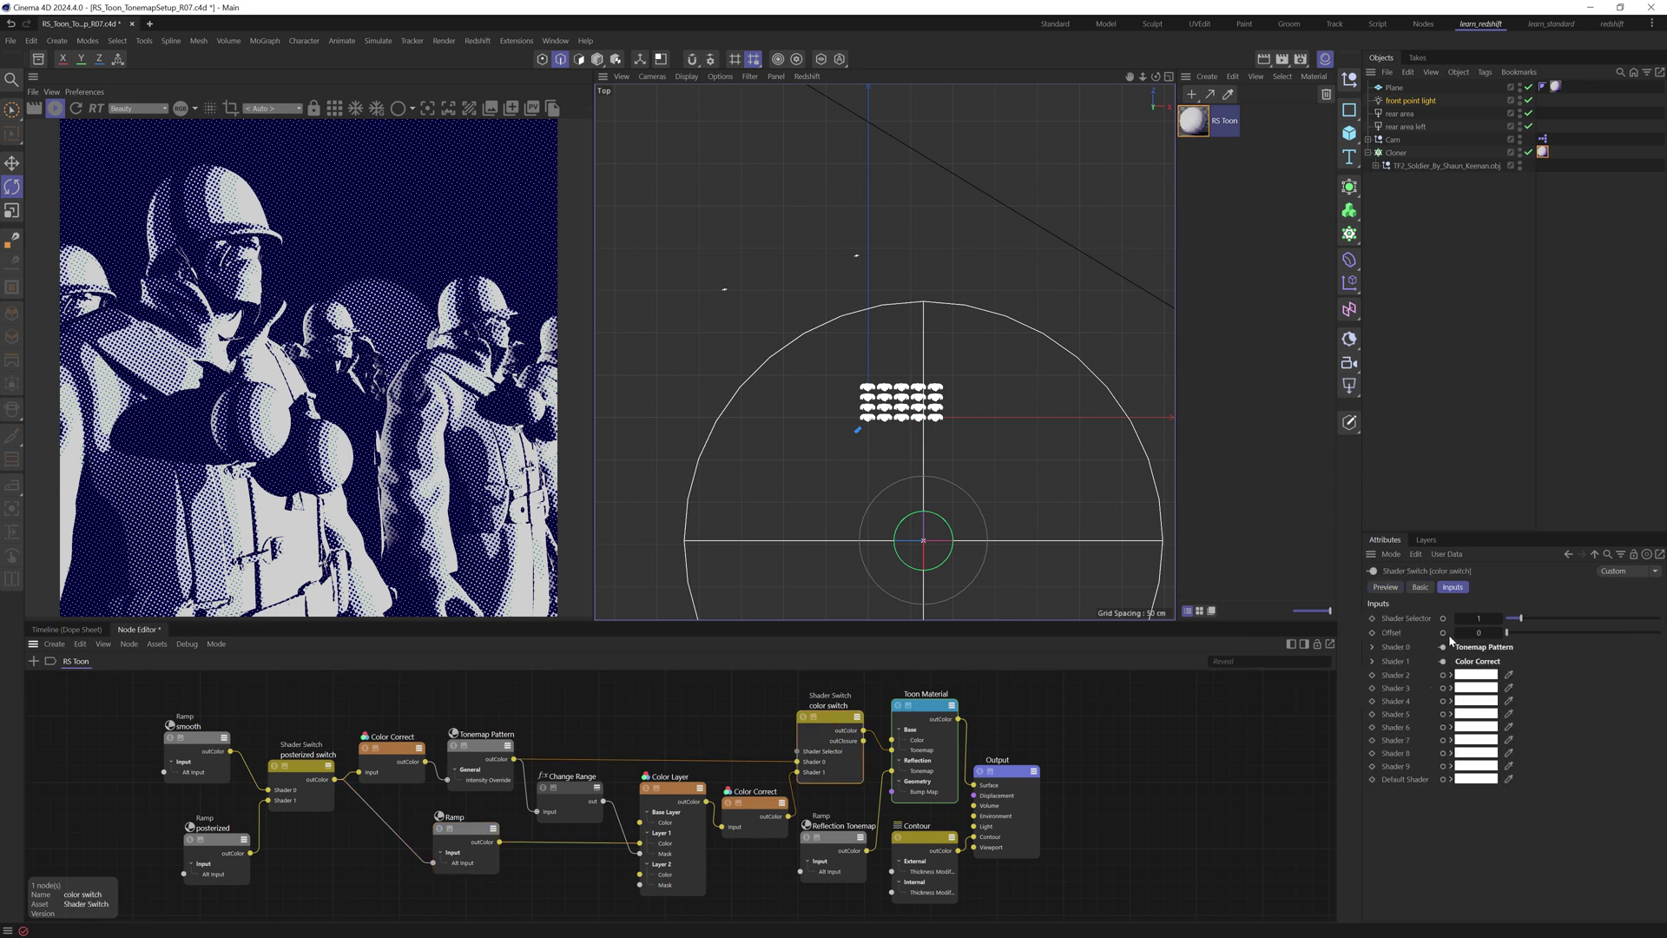
left_click(1460, 619)
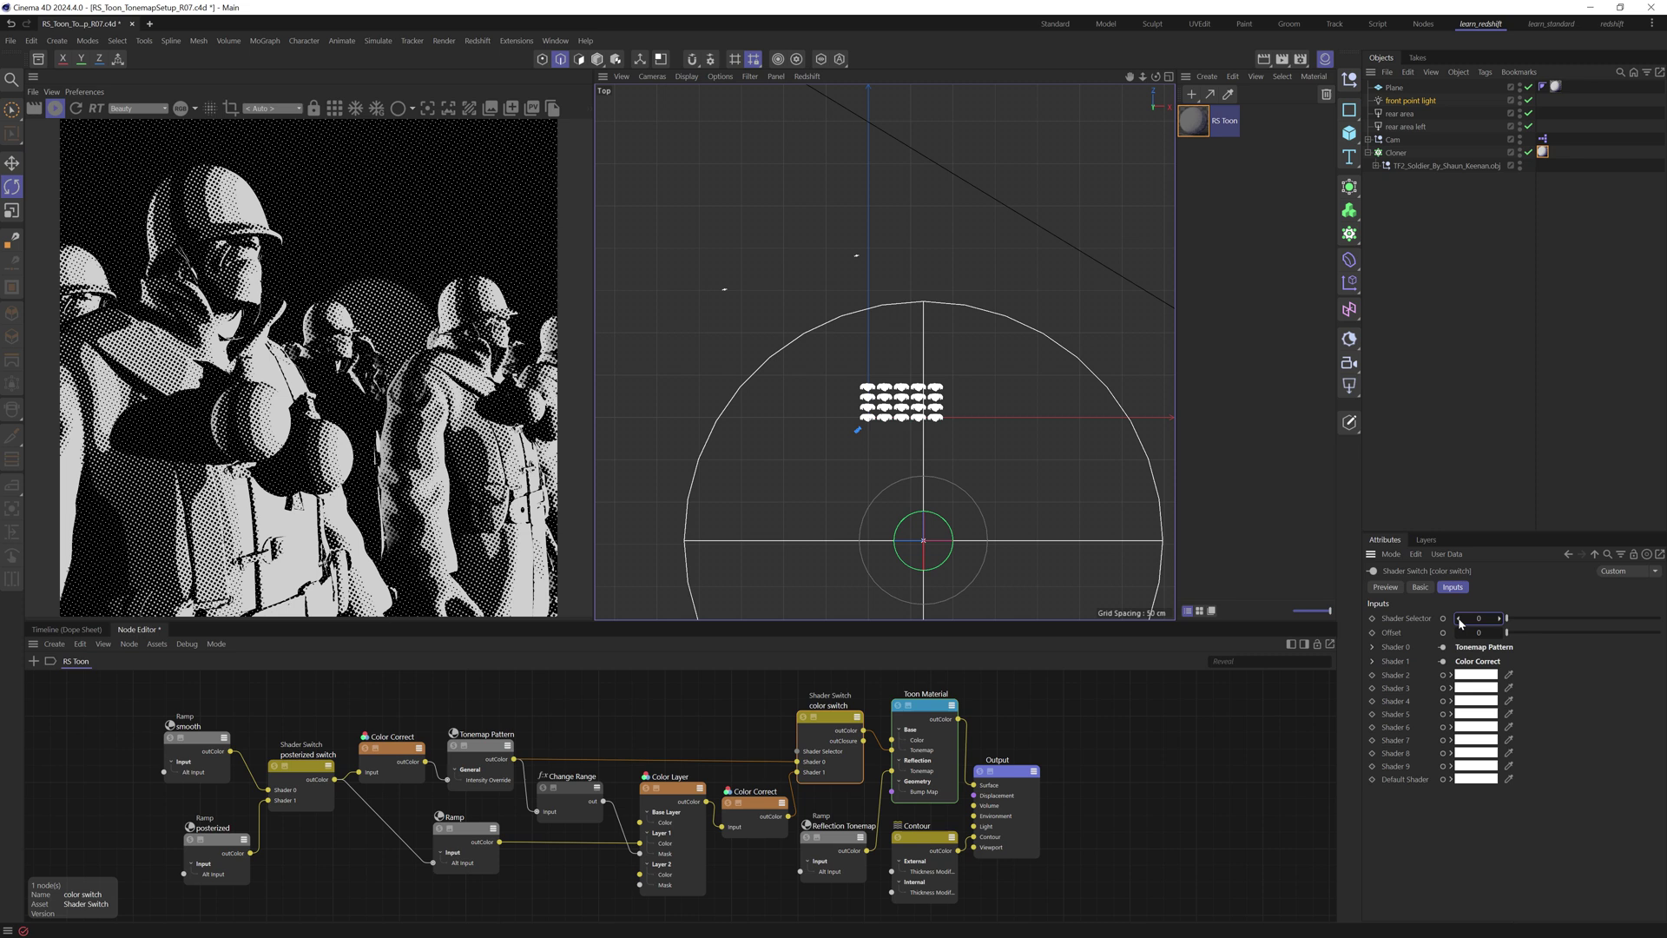